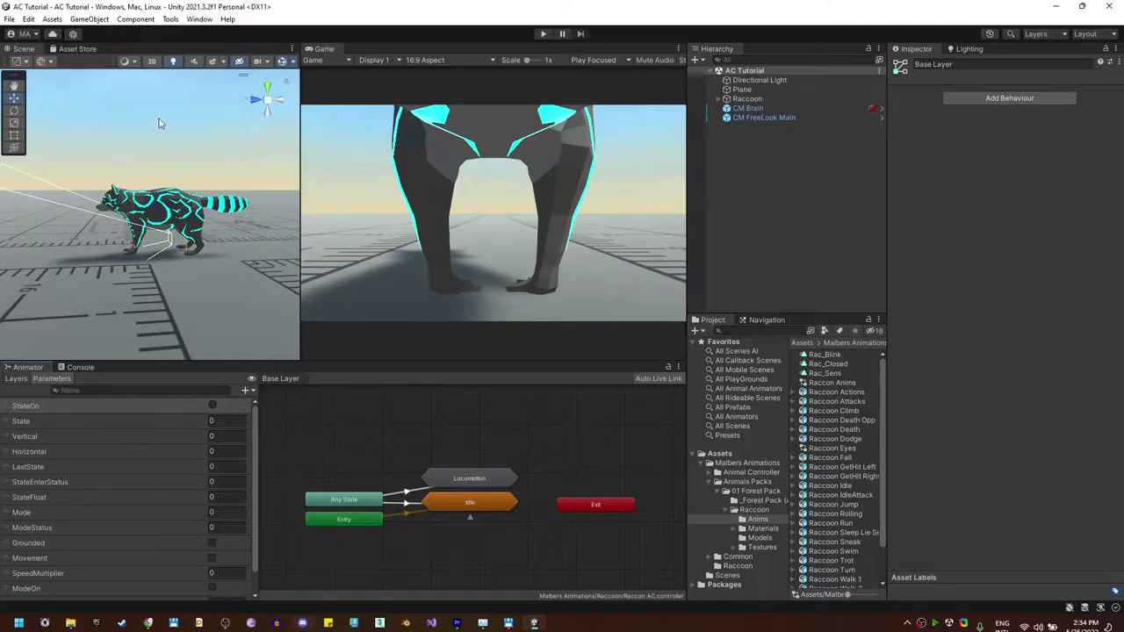
Add a Cube to the scene and place it in front of the raccoon at about X 0.15, Z 1.63.
middle_drag(177, 207, 186, 197)
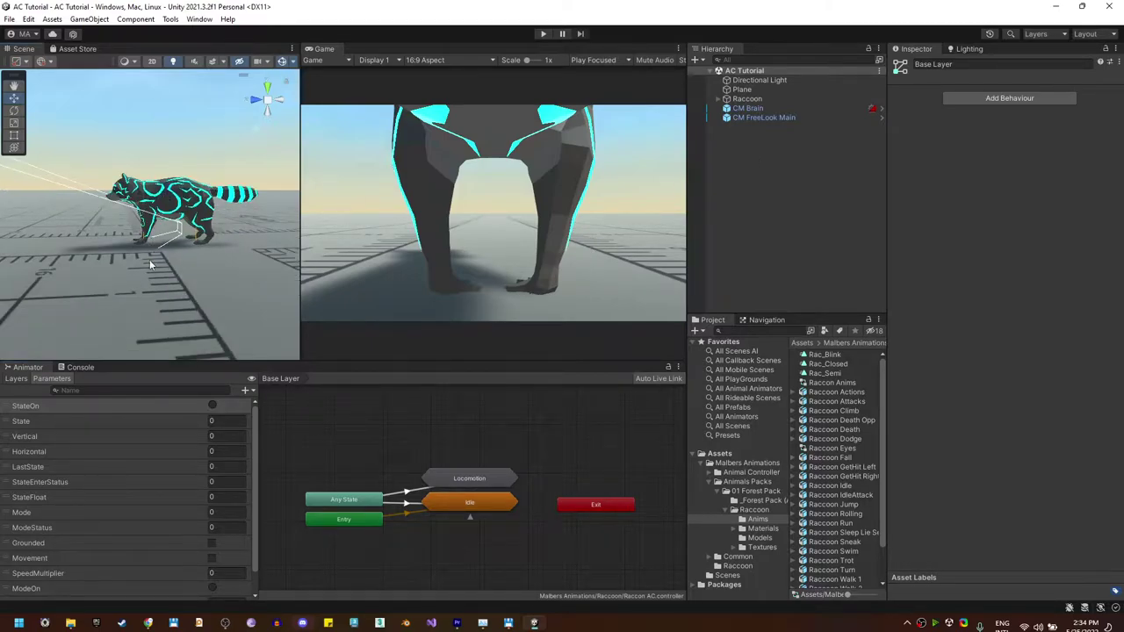
scroll(210, 192, down, 3)
alt+drag(211, 192, 270, 239)
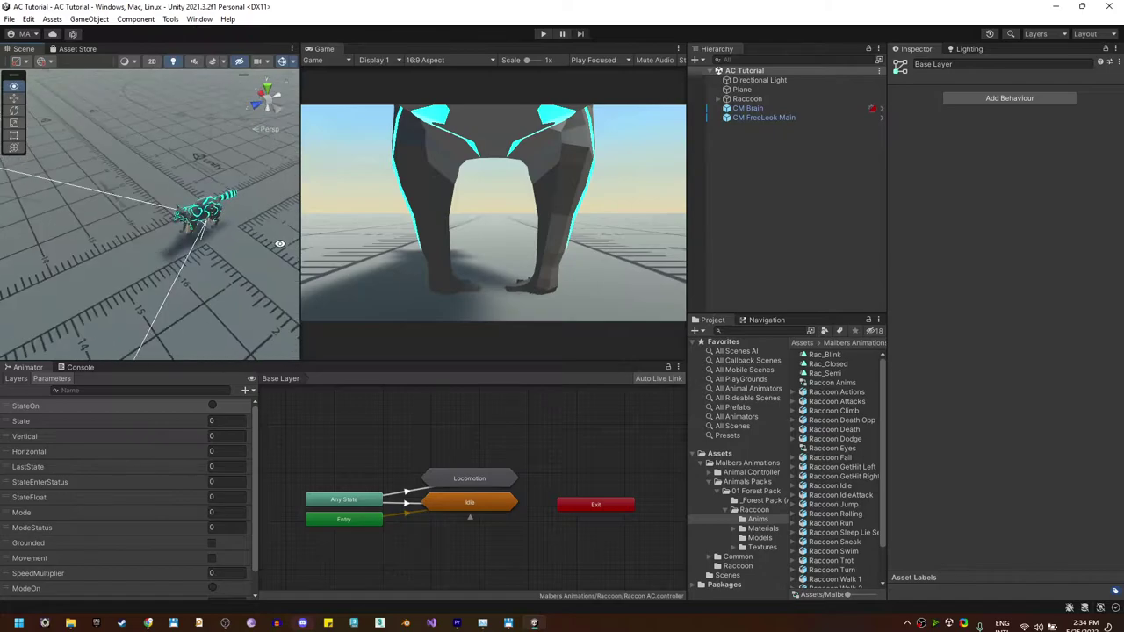
middle_drag(270, 238, 208, 243)
right_click(741, 144)
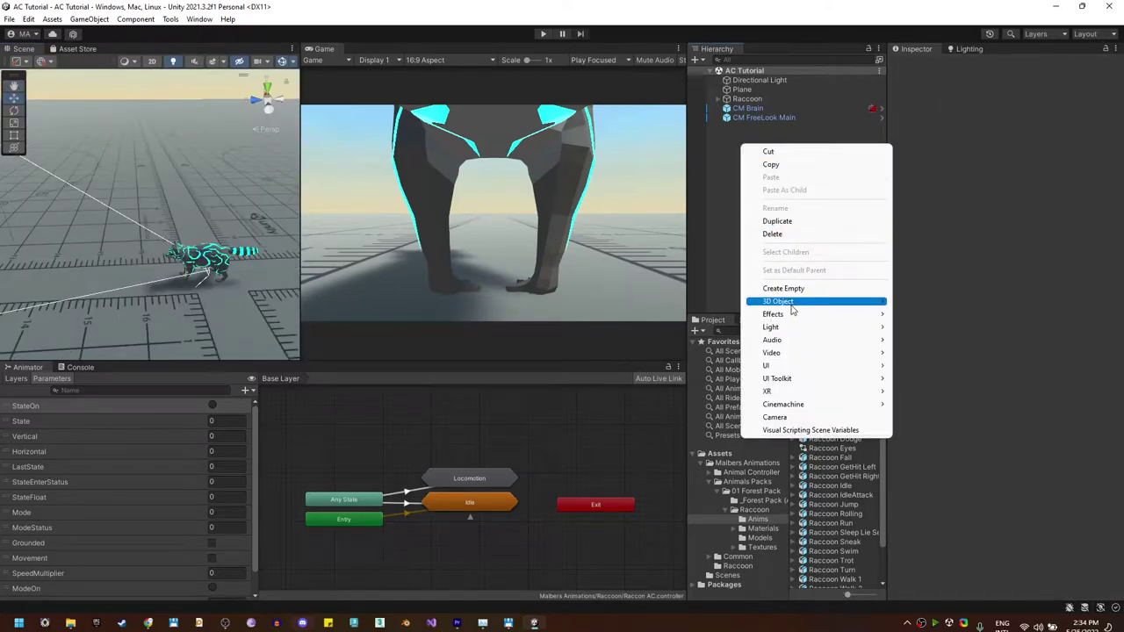
mouse_move(791, 305)
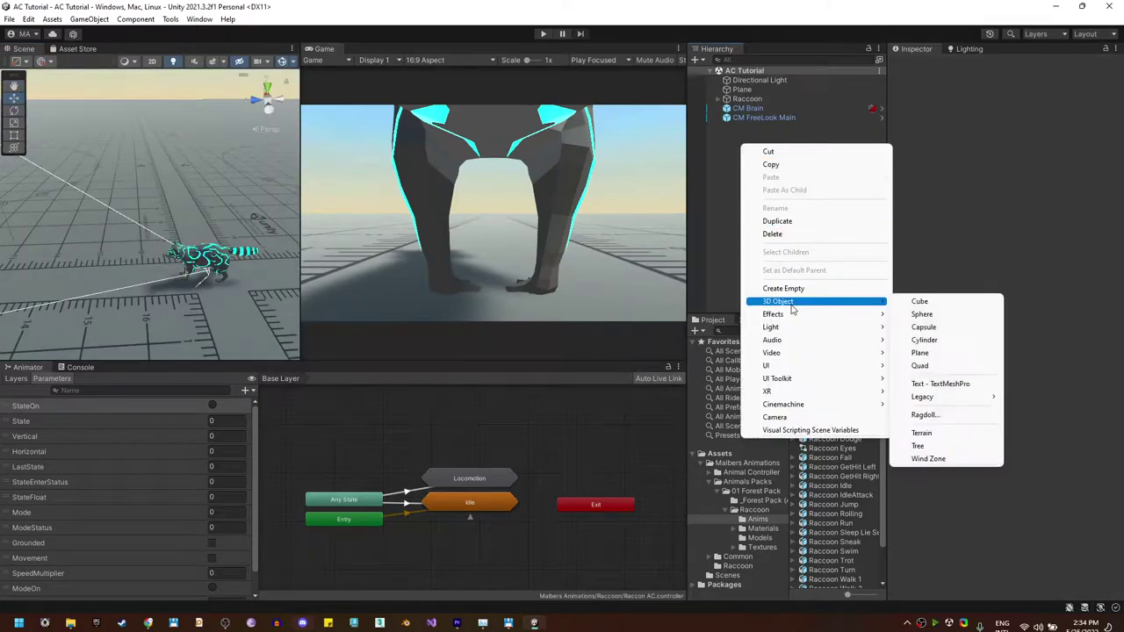
click(918, 304)
drag(149, 218, 77, 277)
Play the scene, steer the raccoon into the cube from several directions to test collision, and stop playing.
click(543, 34)
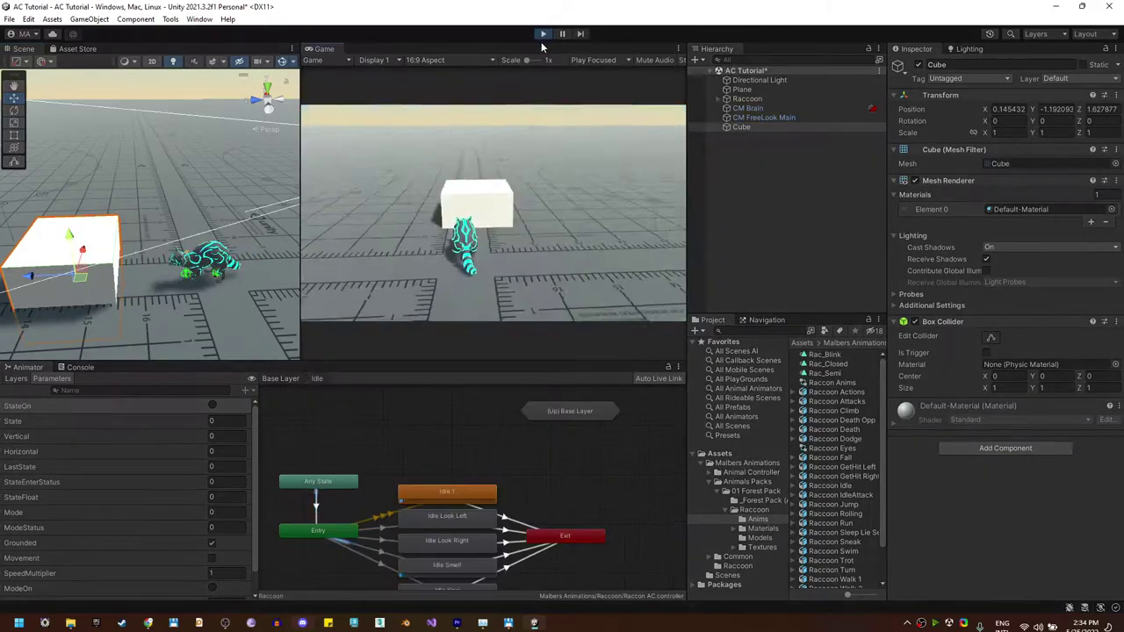
key(a)
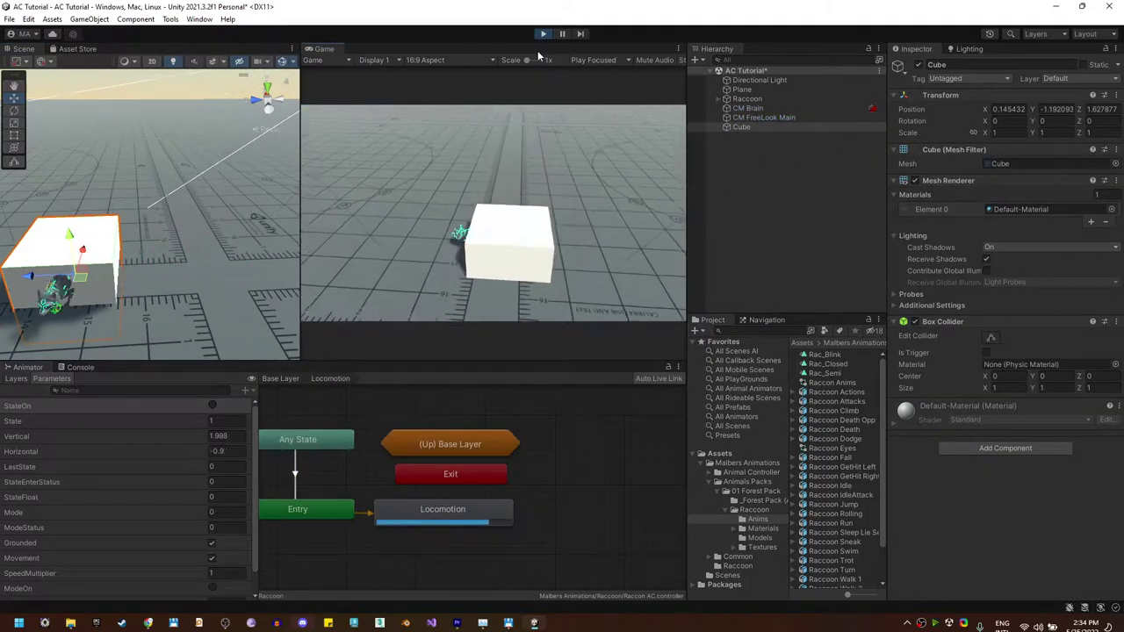
key(s)
key(d)
key(w)
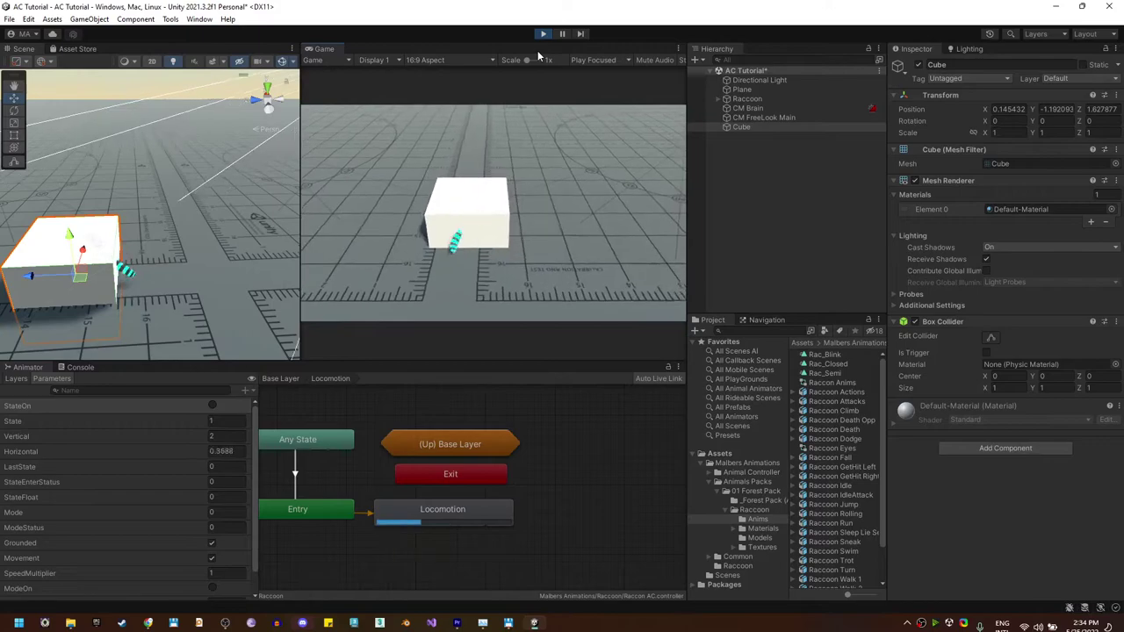
key(d)
click(543, 35)
Add a Capsule Collider to the Raccoon root object and set its direction to Z-Axis.
click(747, 99)
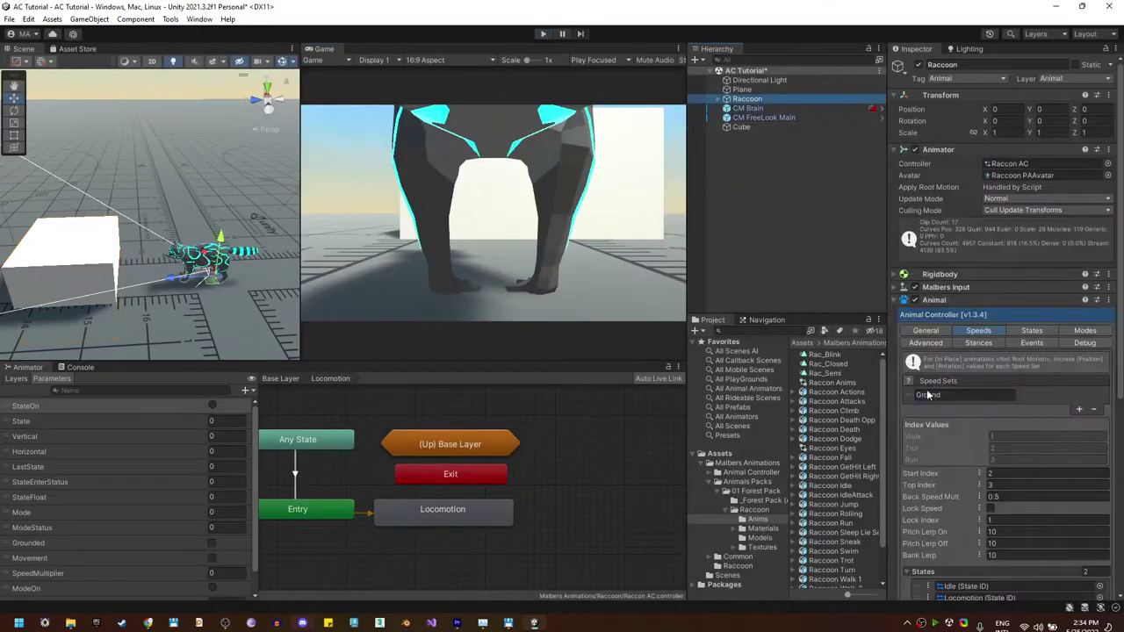
click(948, 299)
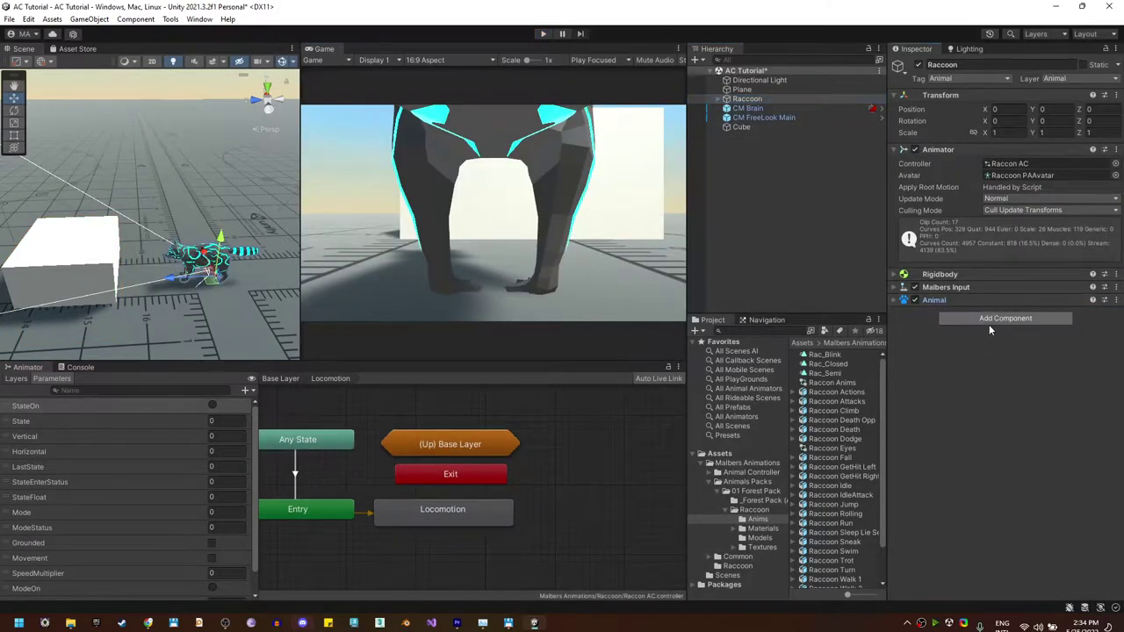
click(989, 324)
text(caps)
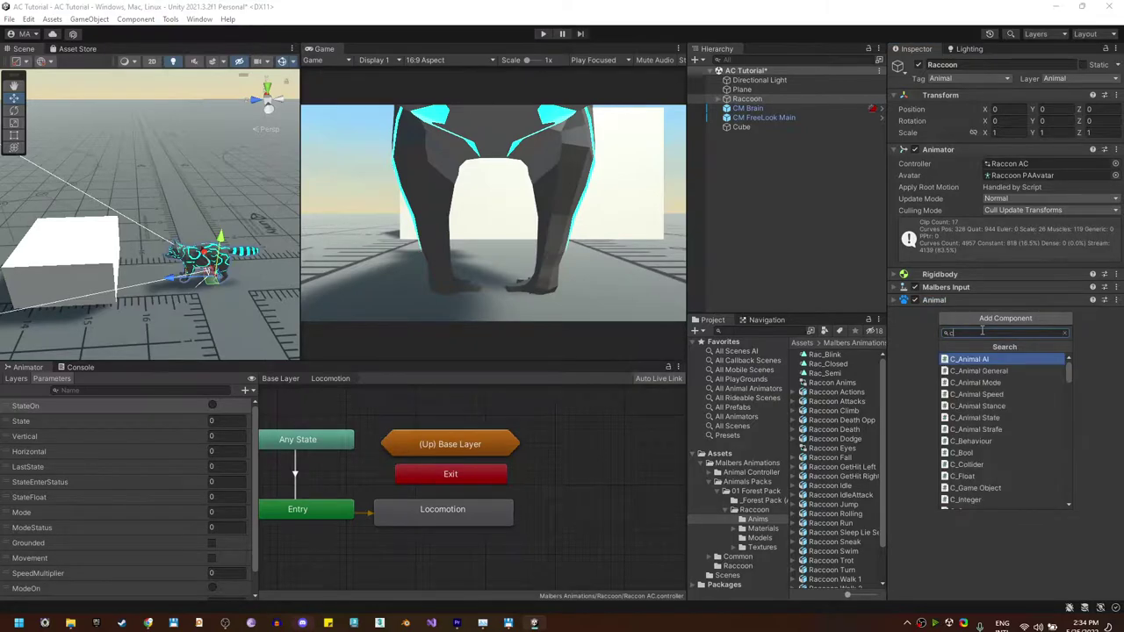
key(Return)
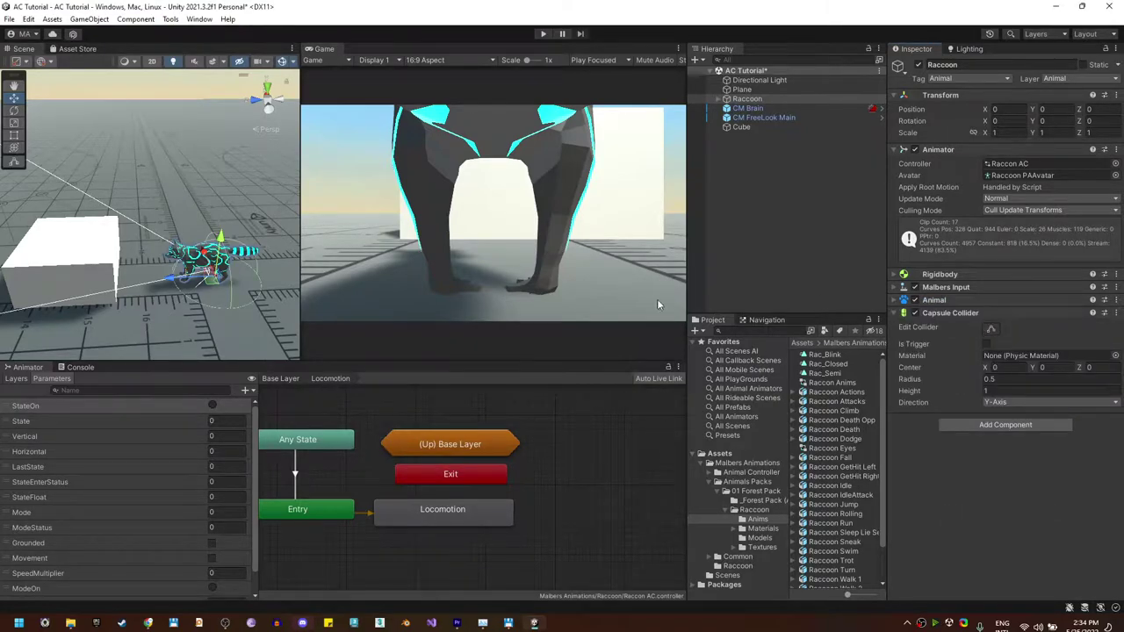
click(1023, 403)
click(1020, 442)
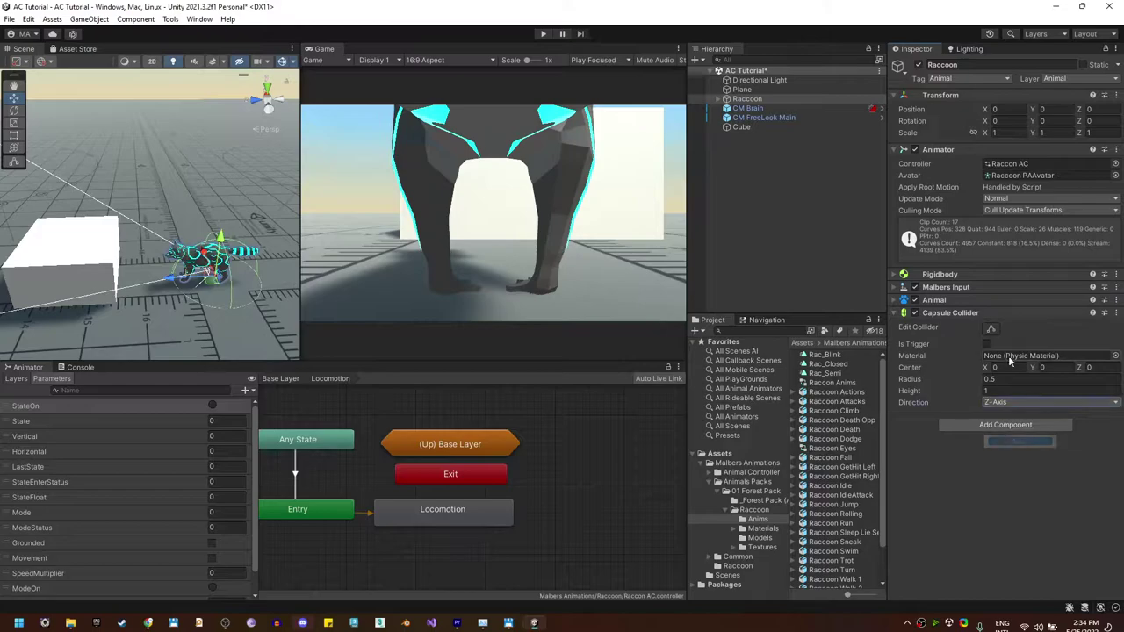
Fit the root Capsule Collider around the raccoon's body and head, with radius about 0.14 and height about 0.74.
drag(230, 308, 136, 218)
key(f)
scroll(133, 220, up, 5)
drag(134, 144, 134, 158)
alt+drag(134, 158, 121, 344)
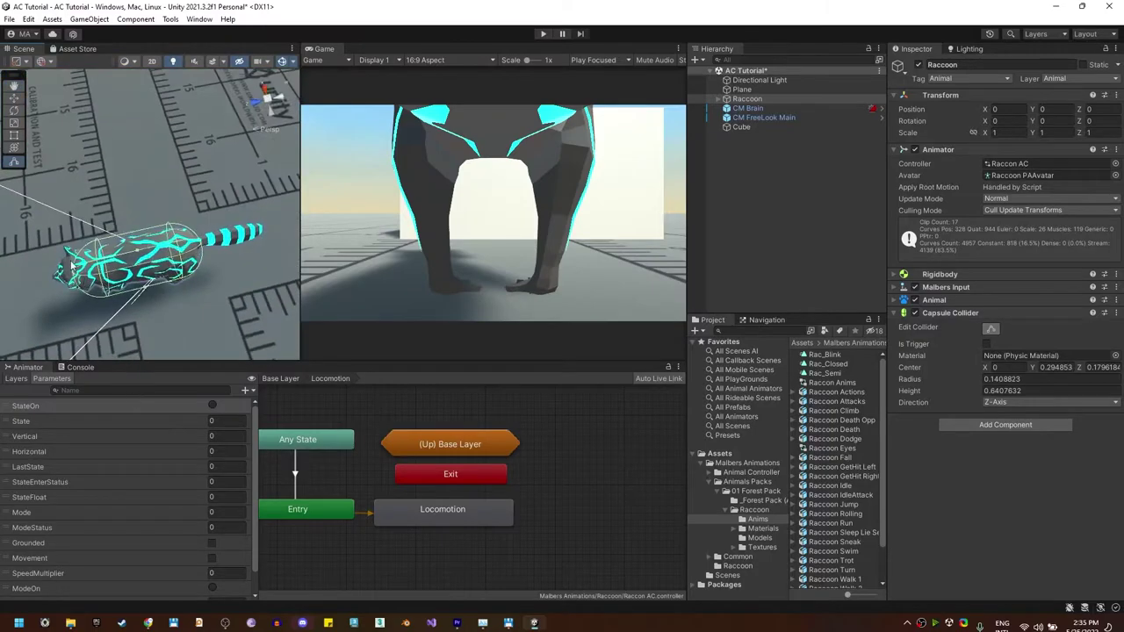
drag(75, 271, 56, 277)
alt+drag(56, 277, 434, 99)
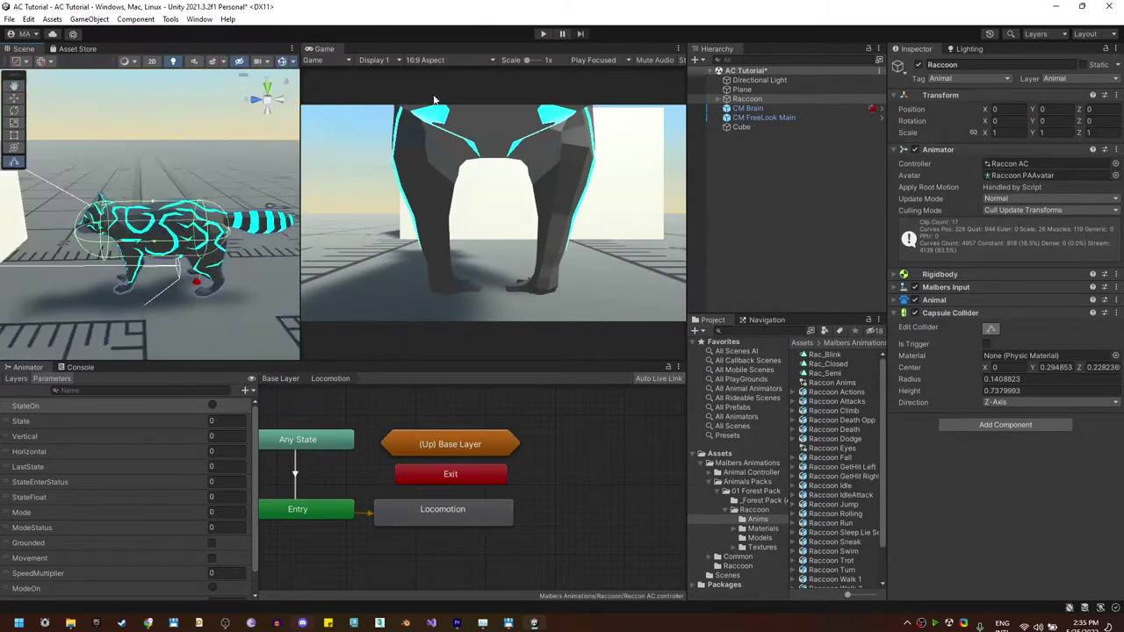
Play the scene again to test the root capsule by steering the raccoon against the cube, and stop playing.
click(545, 34)
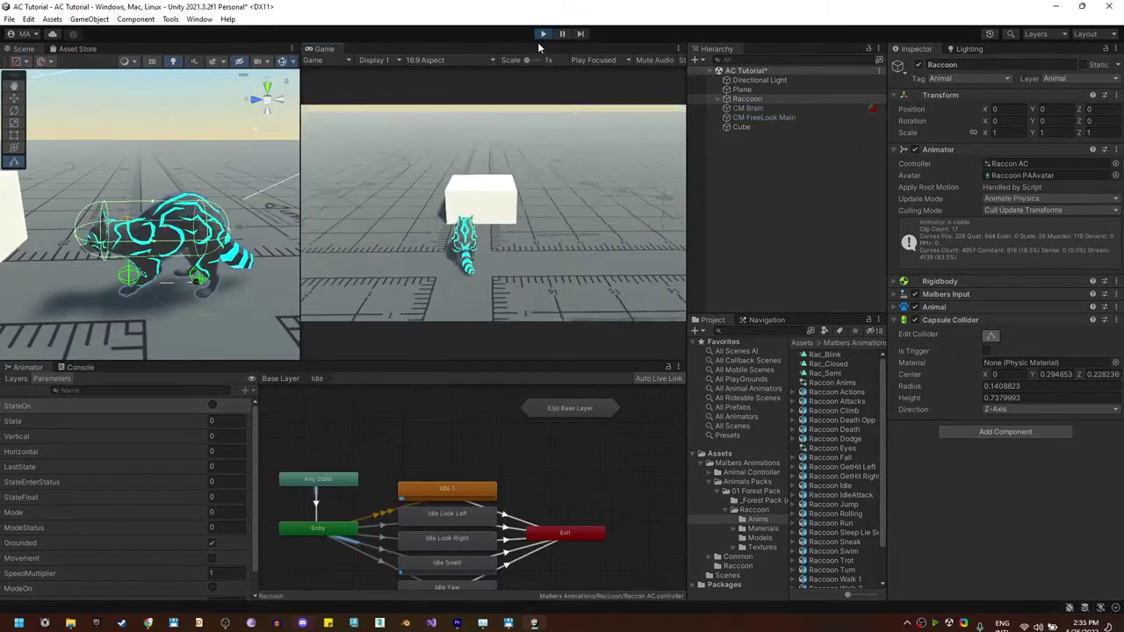
key(w)
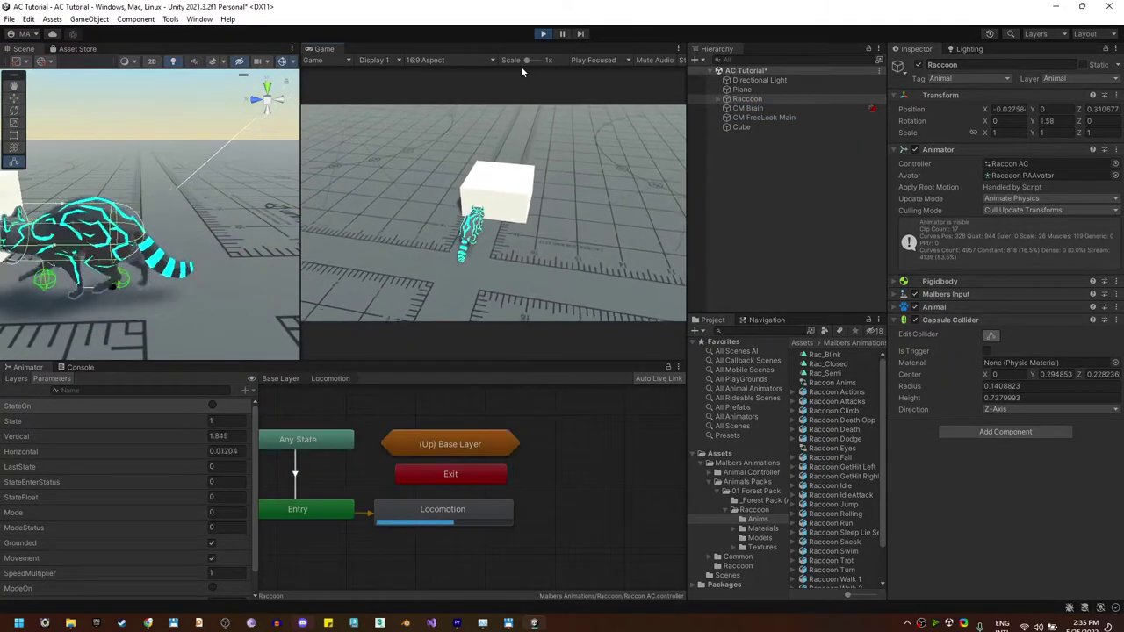
key(a)
key(w)
key(d)
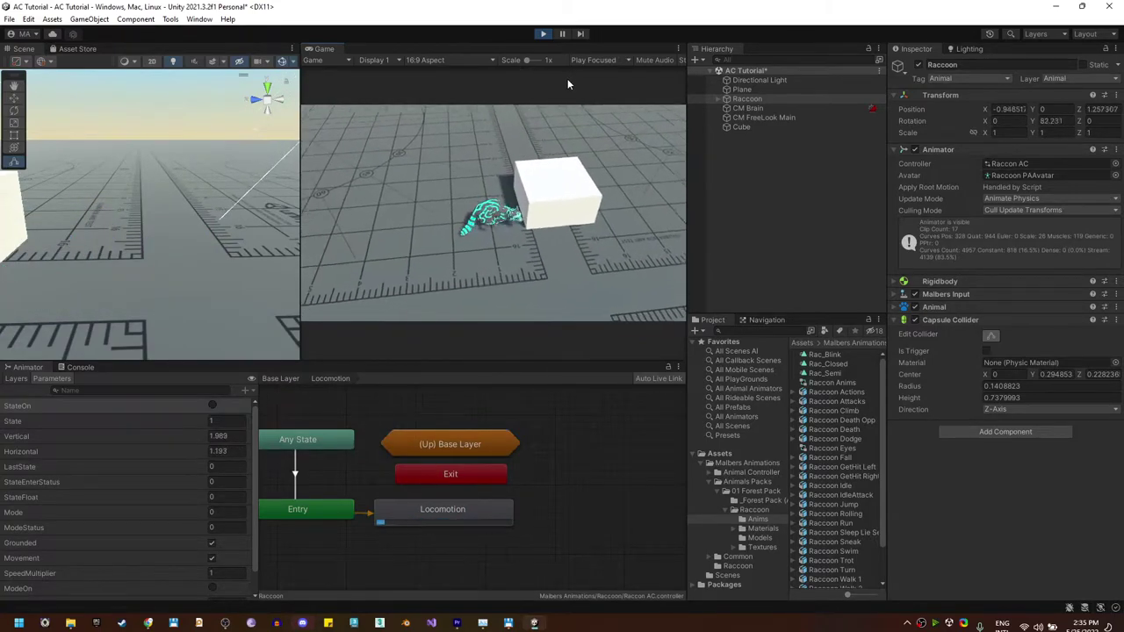
key(s)
click(543, 36)
click(543, 34)
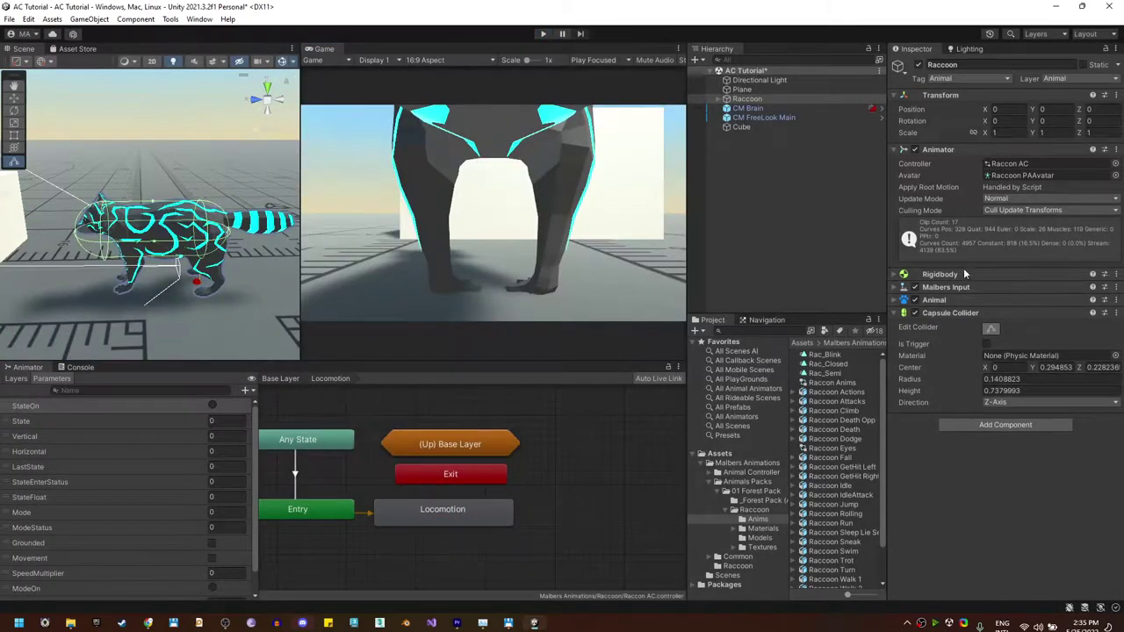
Remove the Capsule Collider component from the Raccoon root object.
click(718, 98)
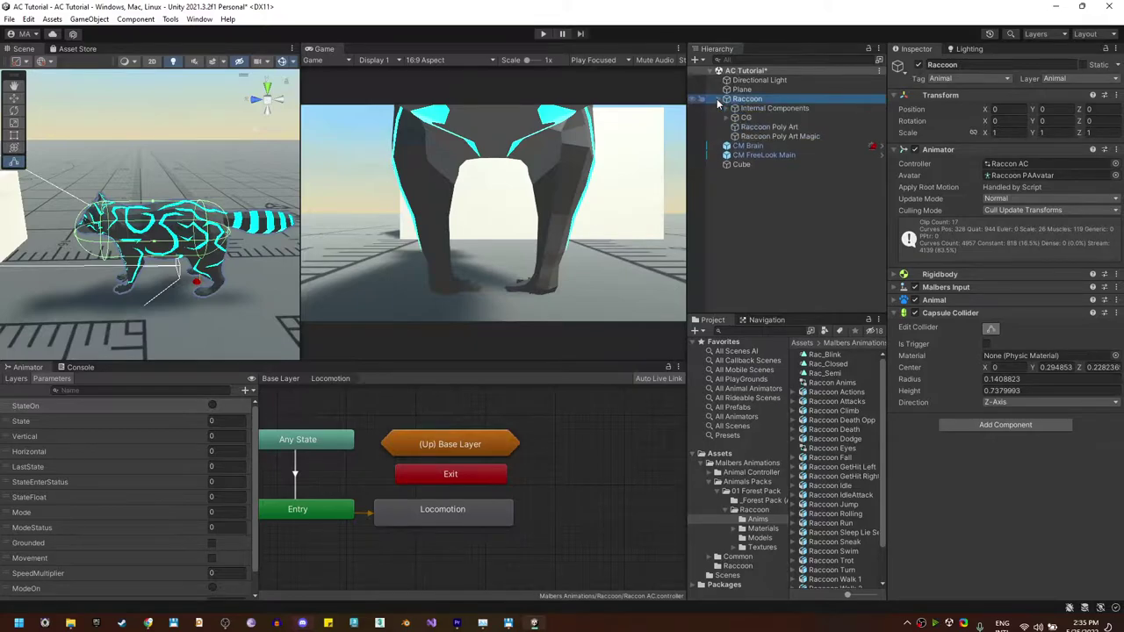
right_click(929, 314)
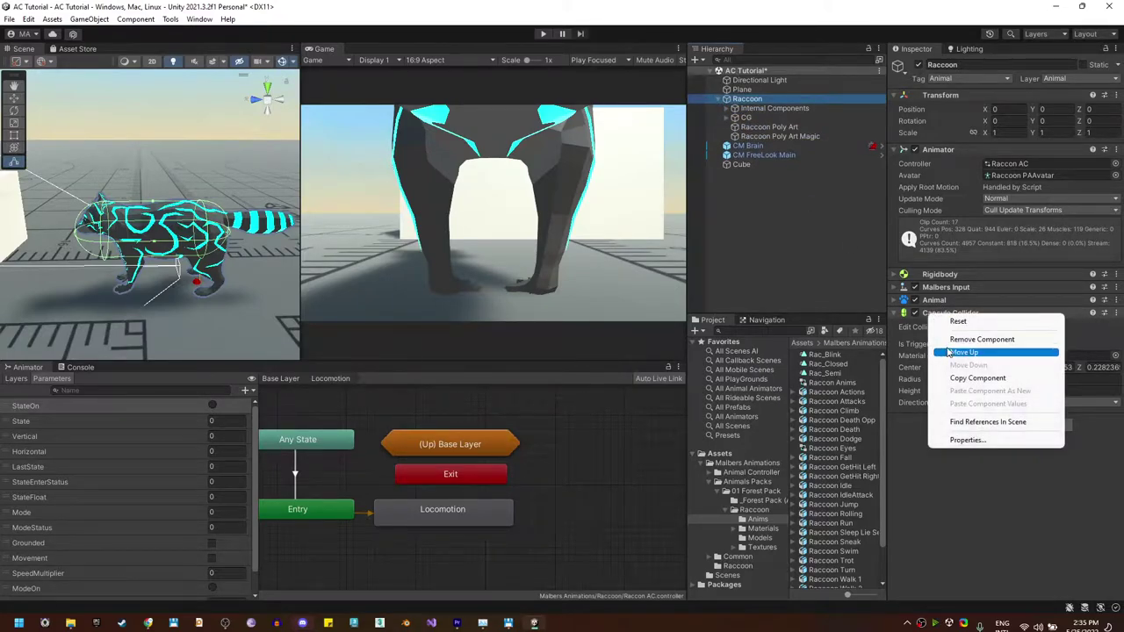
click(982, 339)
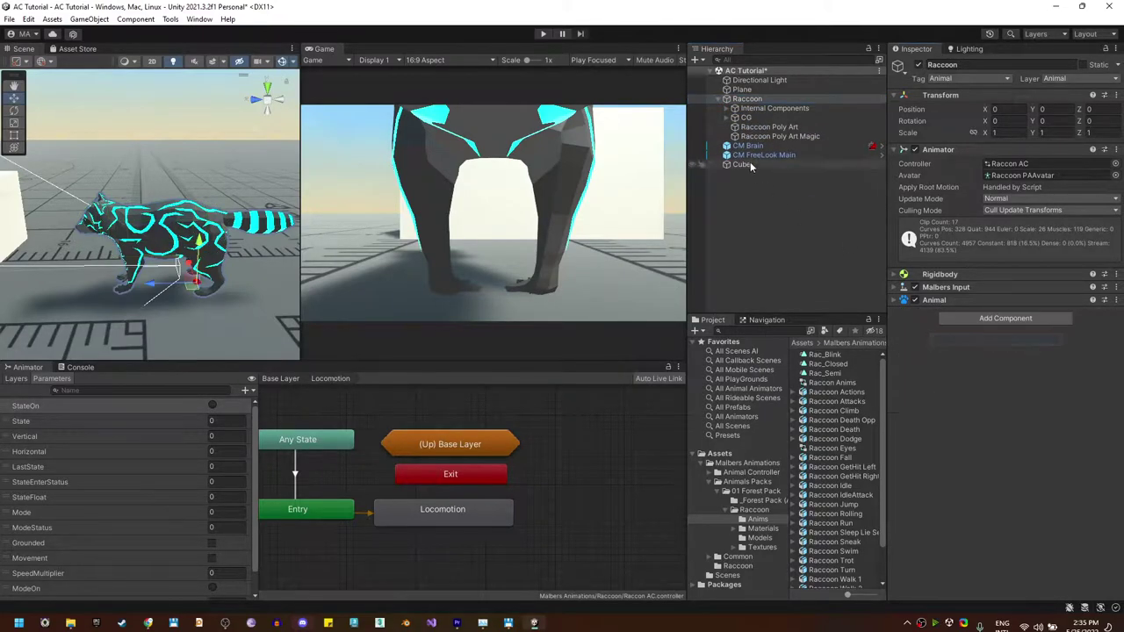
key(w)
Add a Capsule Collider to the Spine bone under CG > Pelvis and set its direction to X-Axis.
click(735, 118)
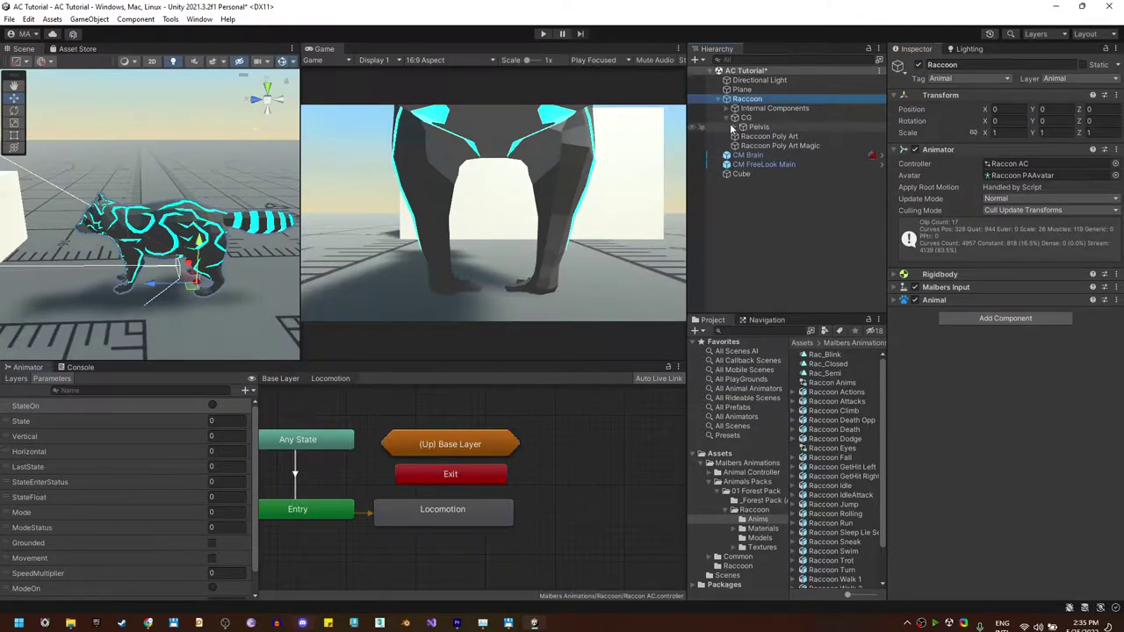
click(743, 136)
click(777, 138)
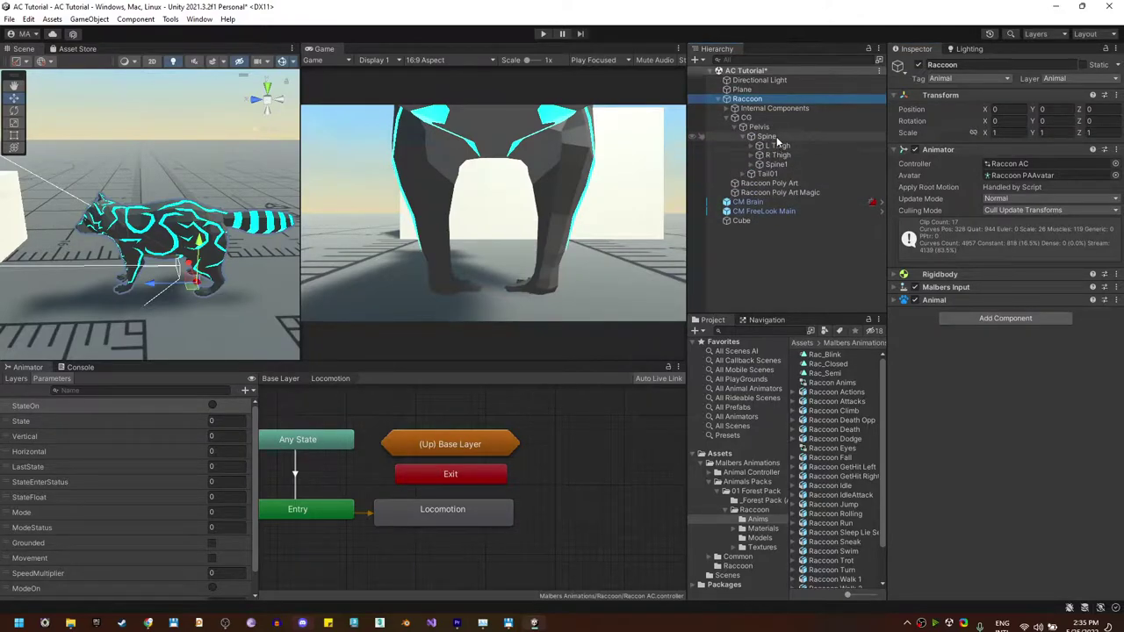
click(972, 155)
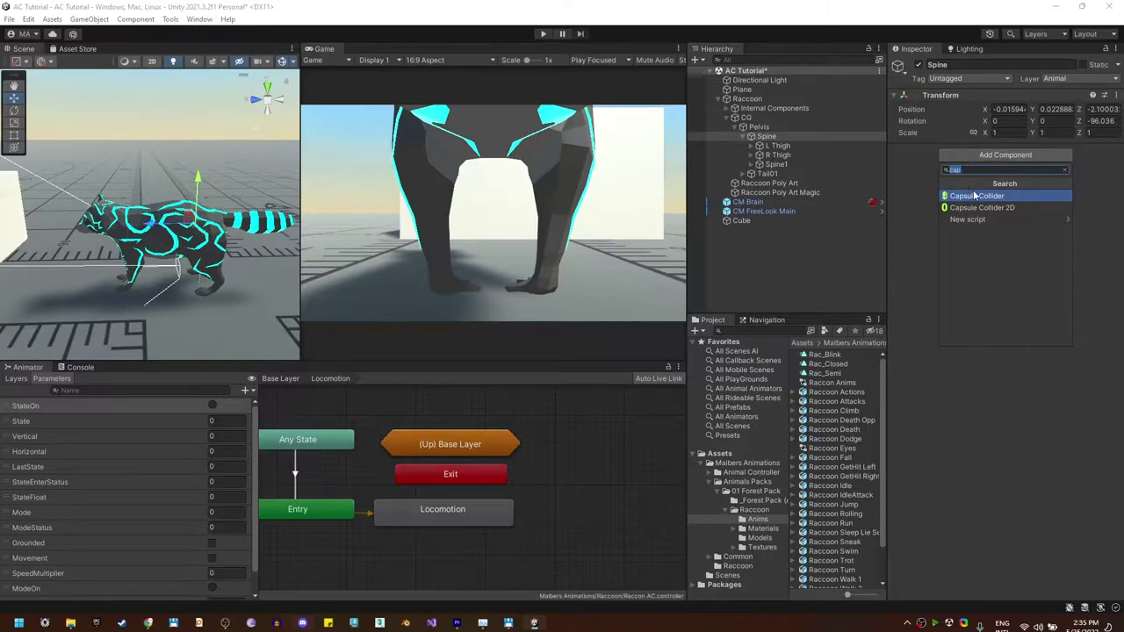
click(975, 196)
drag(192, 142, 193, 181)
click(1010, 239)
click(1010, 252)
Fit the Spine bone's capsule around the raccoon's rear torso, with radius about 0.15 and height about 0.40.
drag(194, 233, 196, 258)
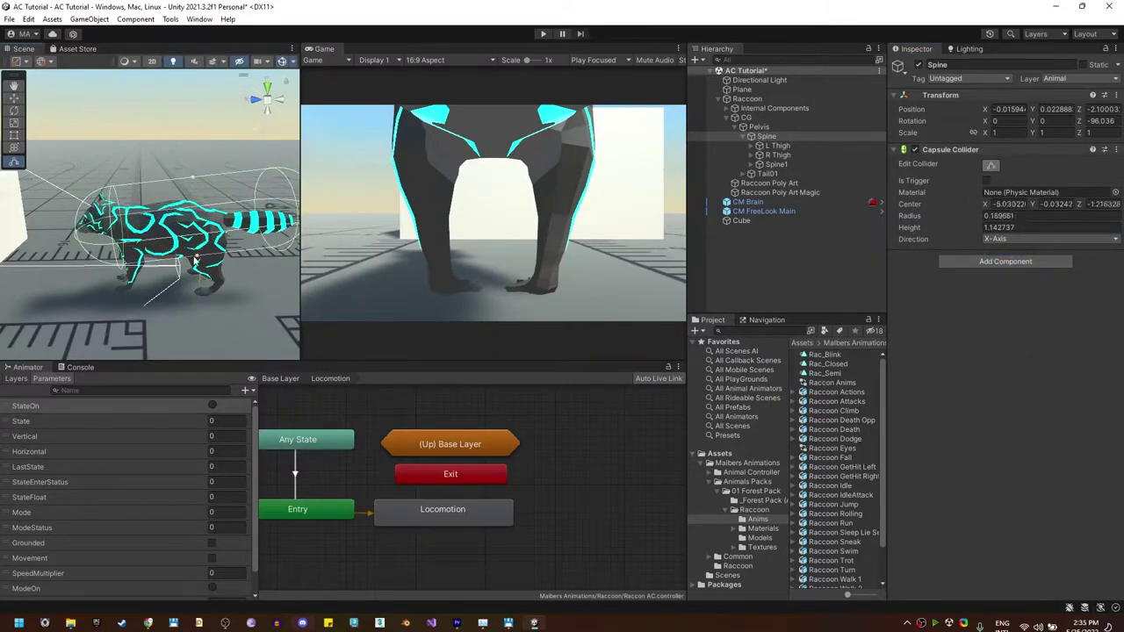
drag(75, 221, 145, 189)
middle_drag(295, 195, 229, 187)
drag(203, 204, 113, 202)
drag(84, 160, 85, 183)
alt+drag(85, 182, 97, 203)
Copy the Spine bone's Capsule Collider and paste it as a new component on both Spine1 and Spine2.
right_click(951, 151)
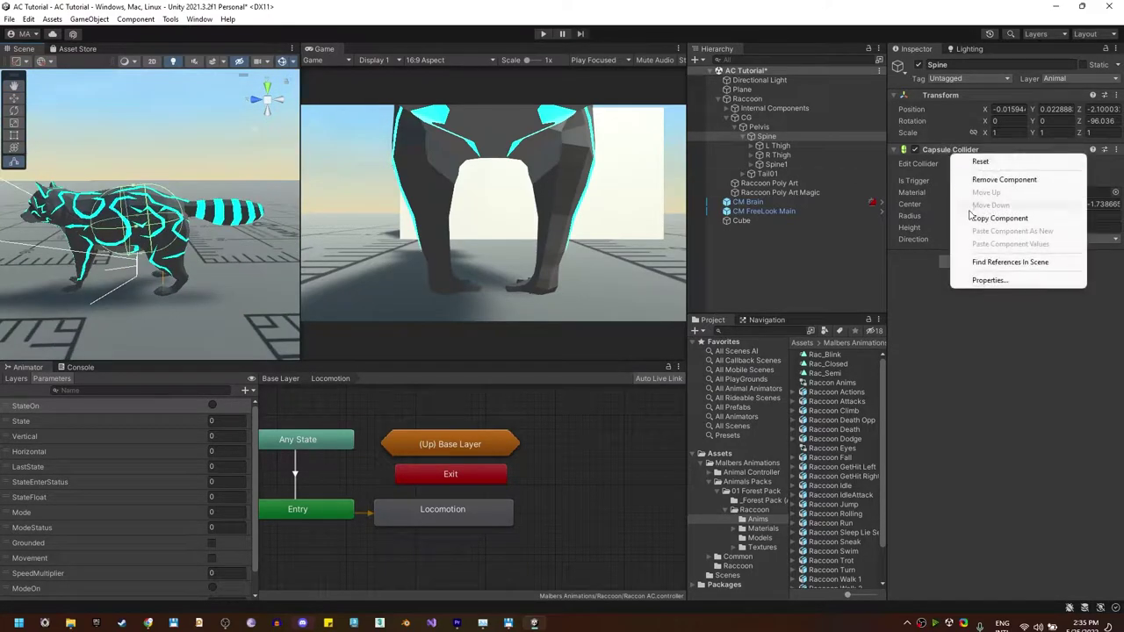
click(977, 217)
click(751, 165)
click(782, 173)
ctrl+click(778, 165)
right_click(948, 97)
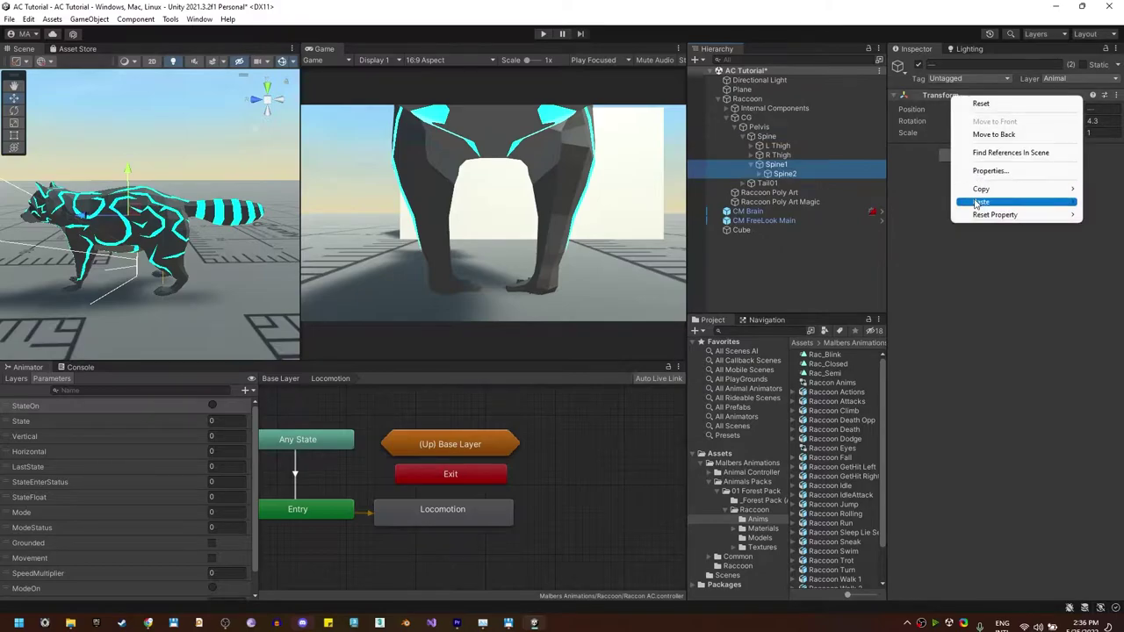
mouse_move(980, 202)
click(914, 201)
Resize the Spine1 and Spine2 capsules together to fit the front torso, with radius about 0.12 and height about 0.30.
scroll(137, 255, up, 3)
click(989, 167)
middle_drag(77, 226, 151, 194)
drag(174, 153, 174, 163)
drag(81, 199, 113, 198)
drag(159, 241, 159, 271)
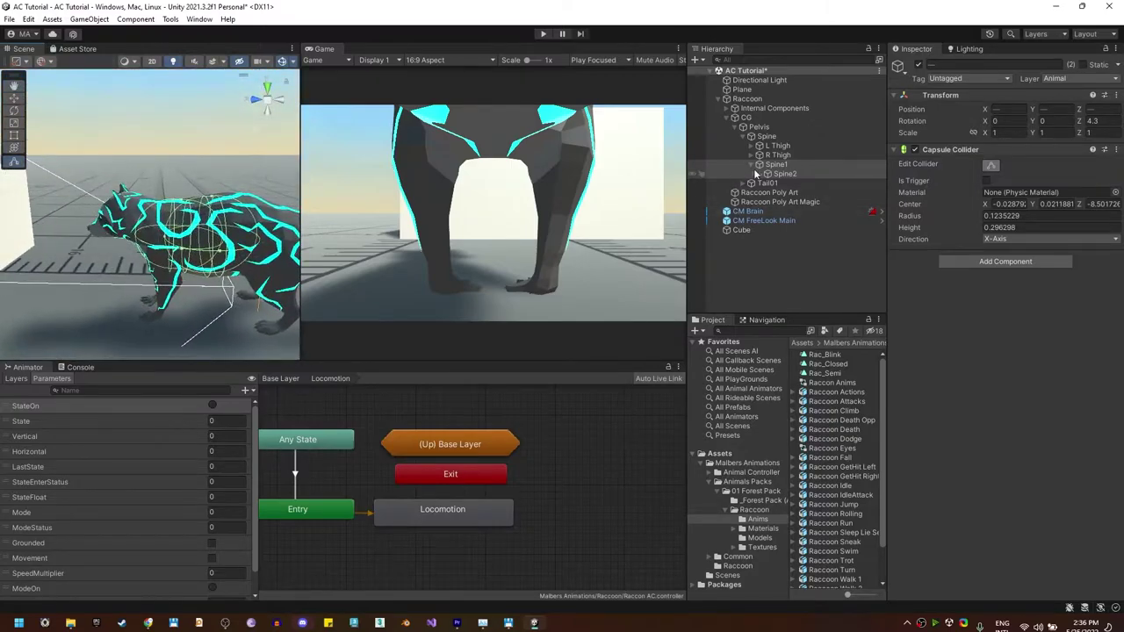
Paste the copied Capsule Collider as a new component on the Head bone under Neck.
click(760, 174)
click(767, 193)
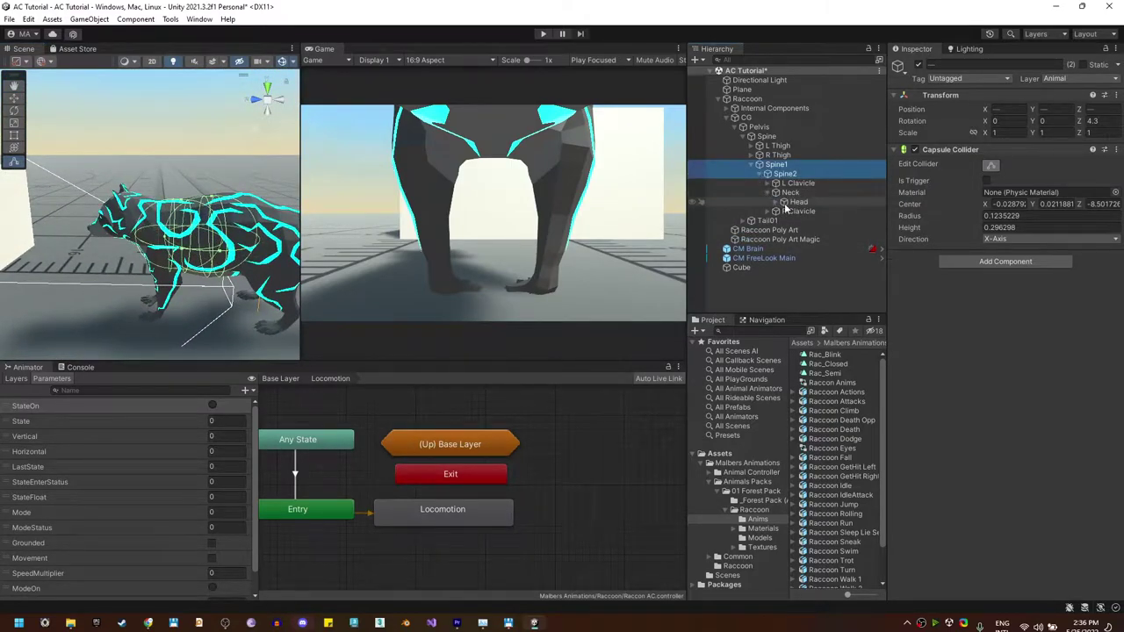
click(789, 203)
right_click(944, 93)
mouse_move(966, 198)
click(906, 256)
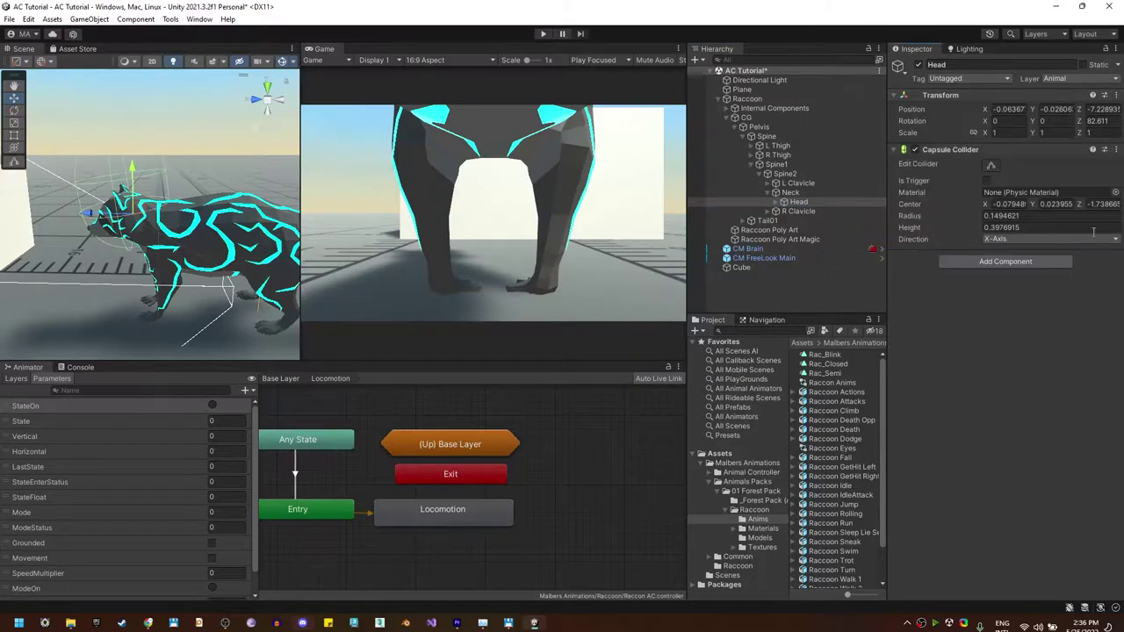
Set the Head collider's direction to Y-Axis and fit it around the head, with radius about 0.10 and height about 0.24.
click(1046, 239)
click(1014, 262)
click(14, 162)
drag(123, 157, 95, 211)
drag(188, 211, 171, 211)
alt+drag(158, 228, 198, 290)
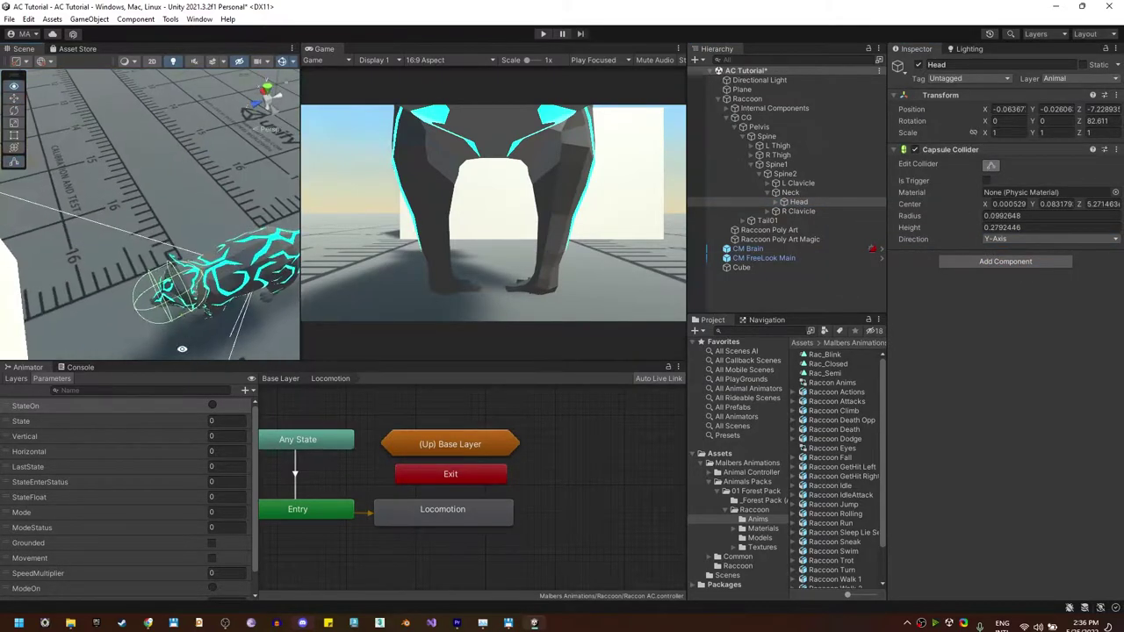
drag(134, 311, 150, 204)
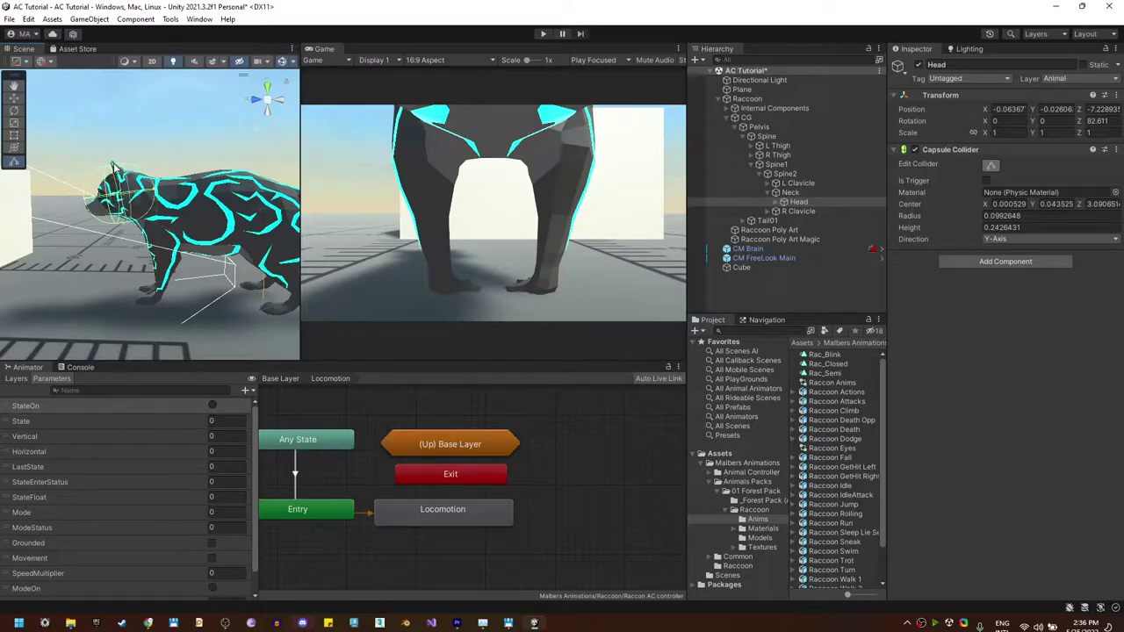
Play the scene to test the colliders on the spine and head bones.
click(543, 34)
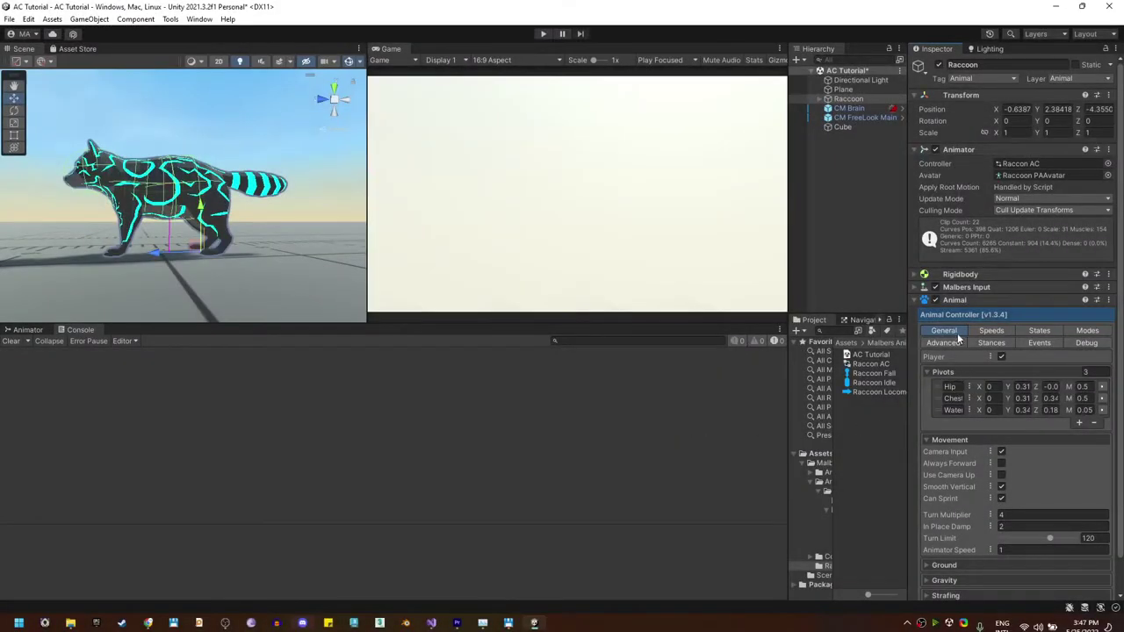
Run Set Pivots on the Raccoon's Animal component.
right_click(965, 300)
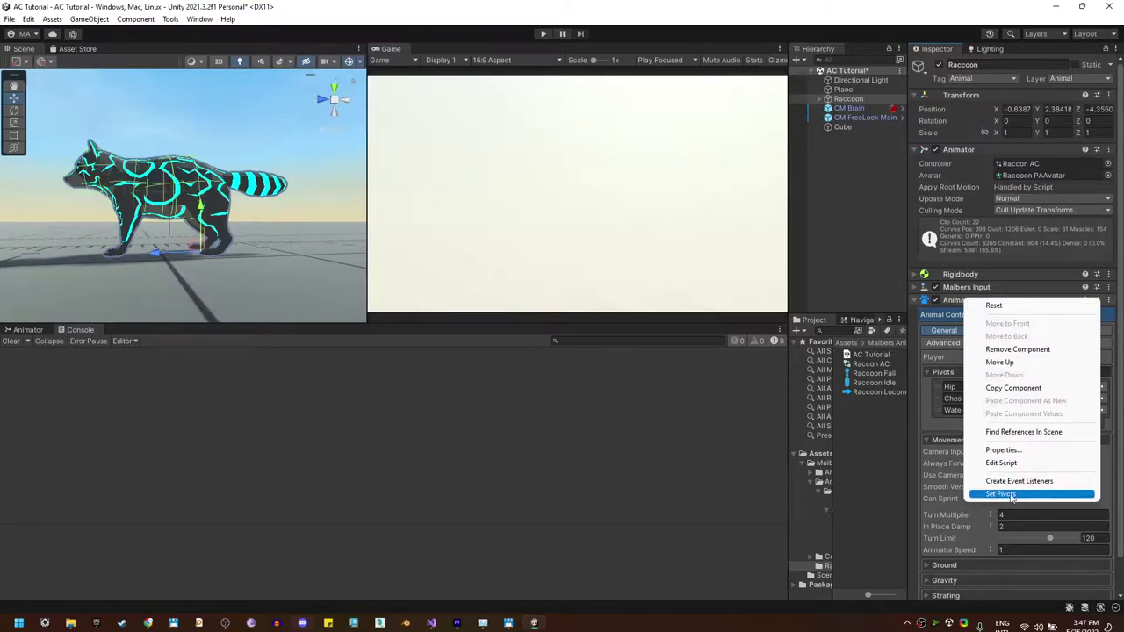
click(1006, 496)
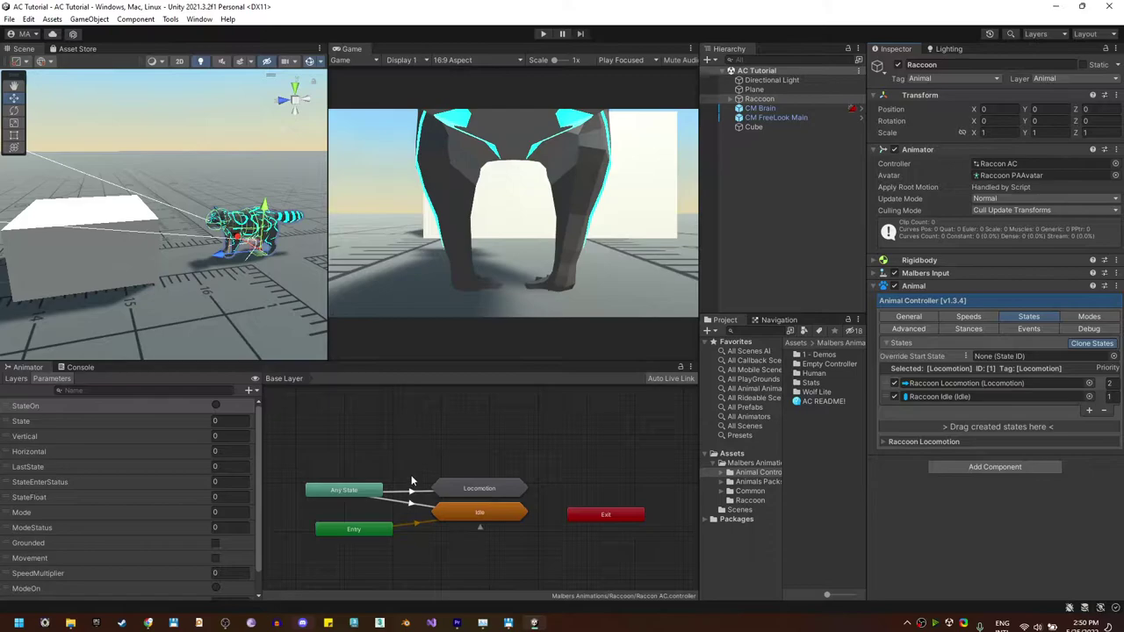
Add a new Fall state for the Raccoon to its Animal component's States list and locate its asset in the project.
click(801, 91)
click(795, 98)
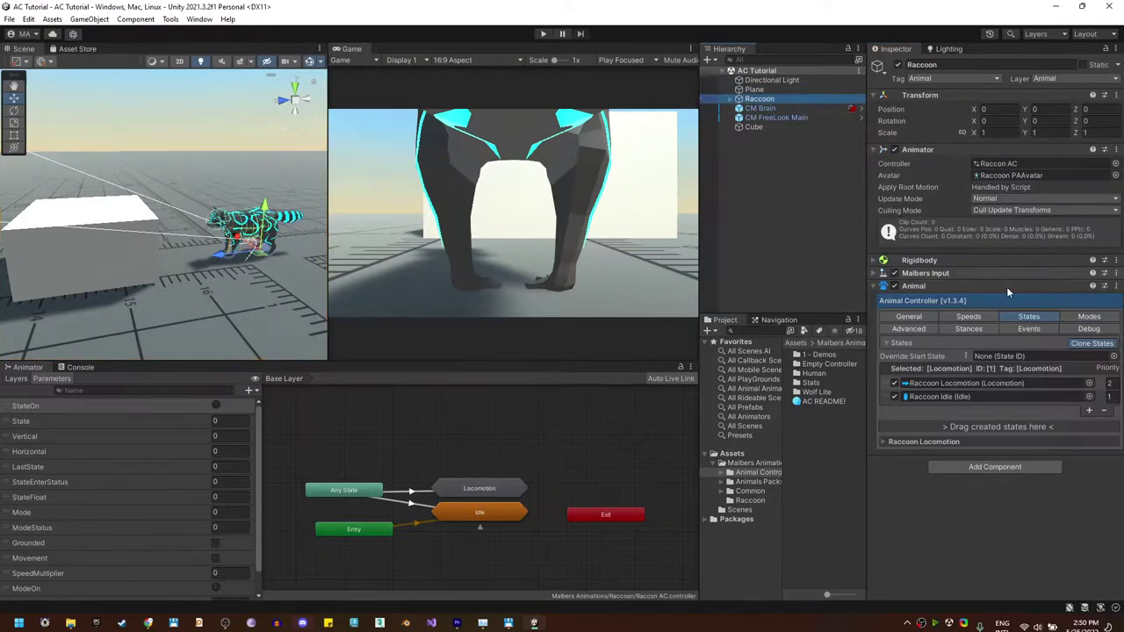
click(1089, 411)
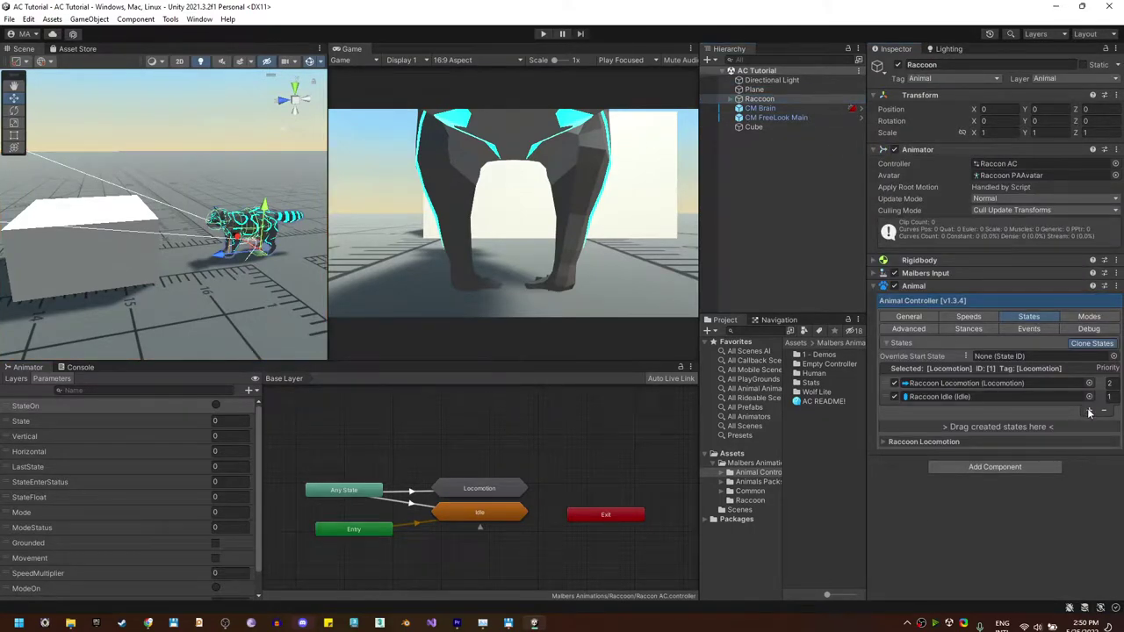
click(1060, 442)
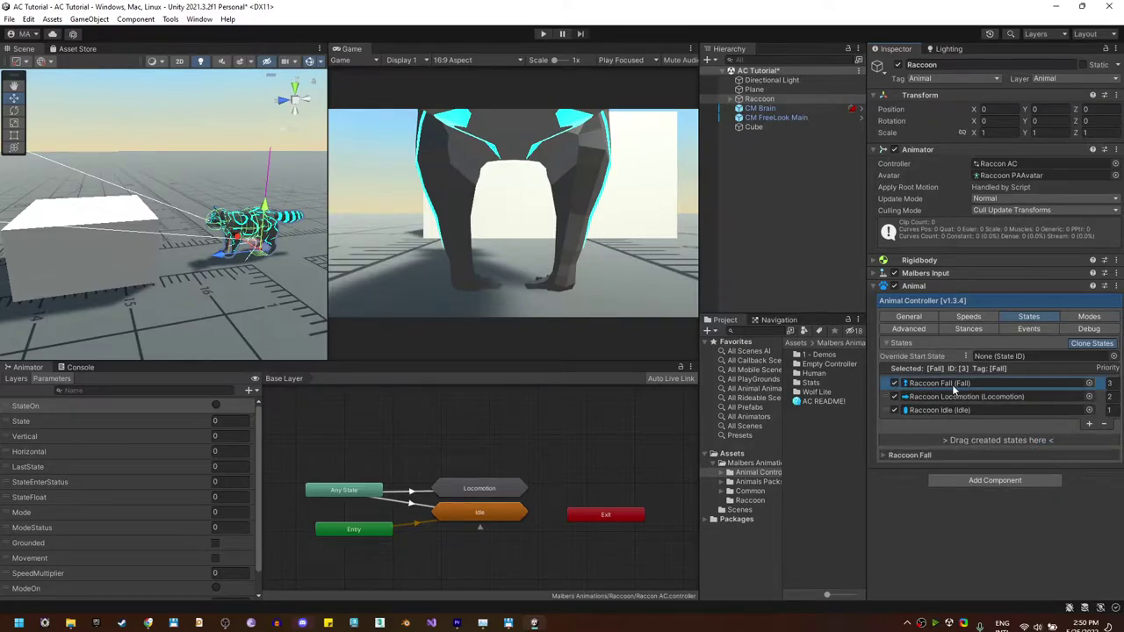
click(955, 387)
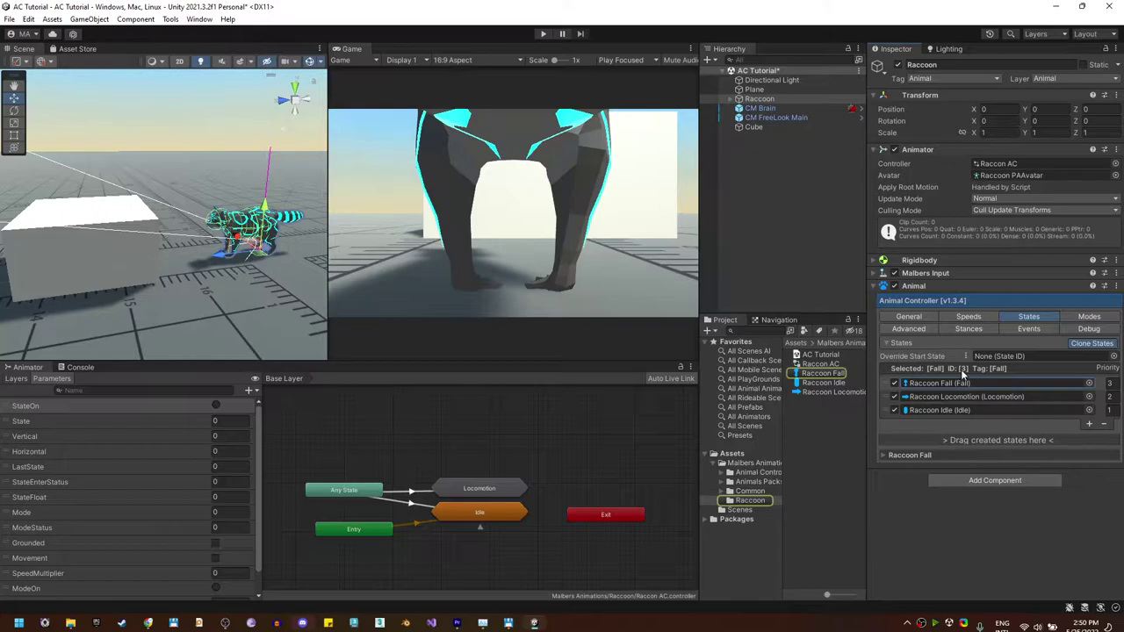
Create a sub-state machine named Fall above Locomotion in the Animator's Base Layer.
click(439, 445)
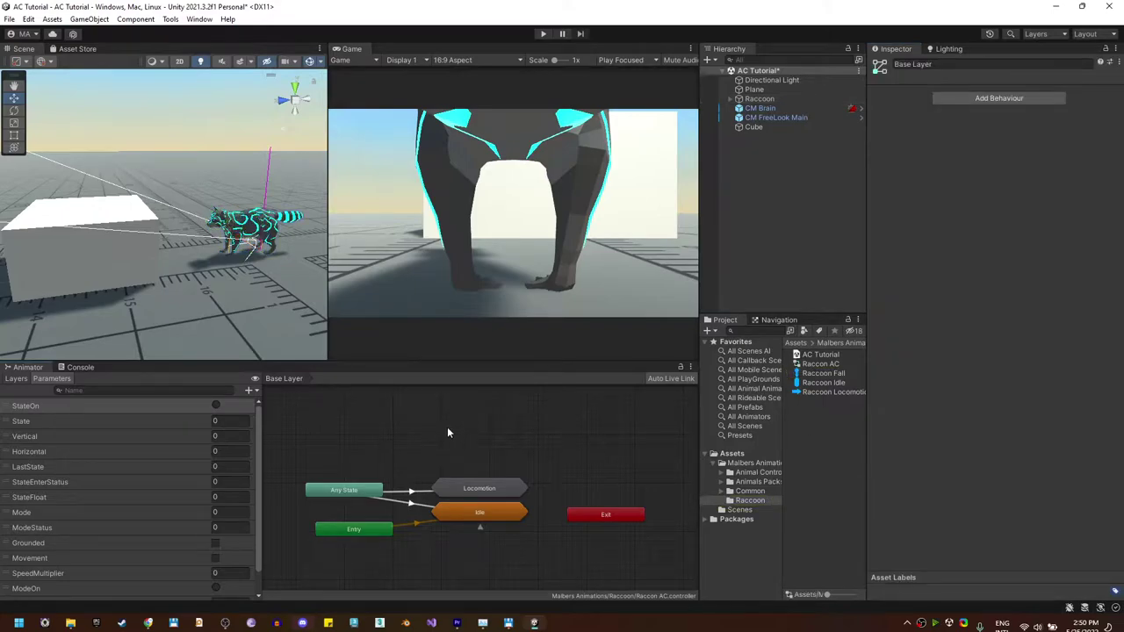
right_click(449, 421)
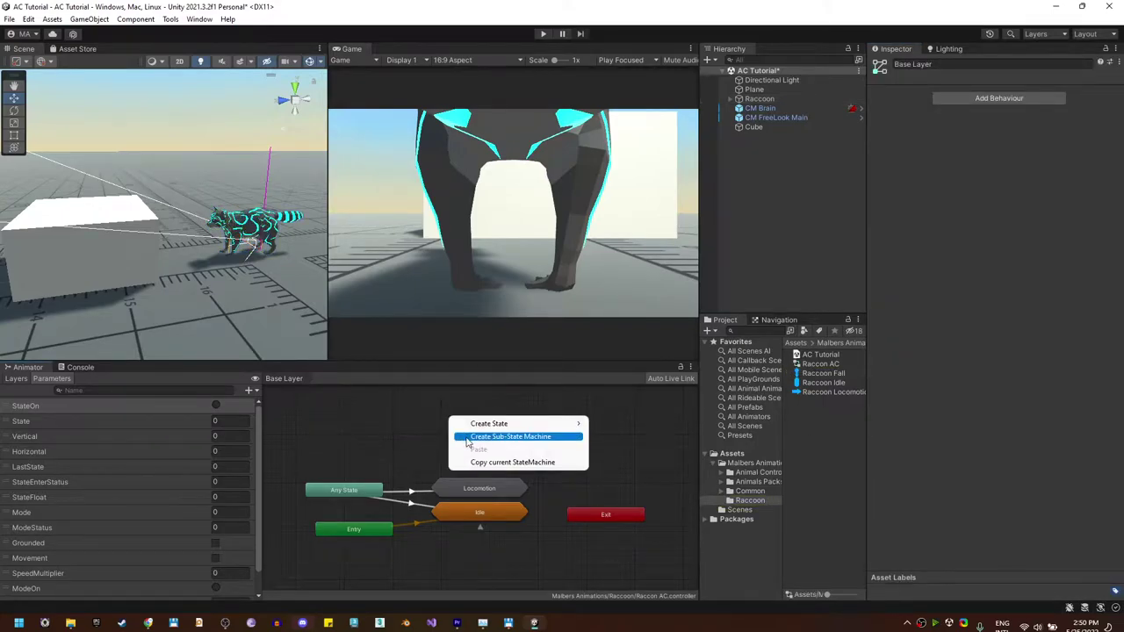
click(510, 437)
click(959, 64)
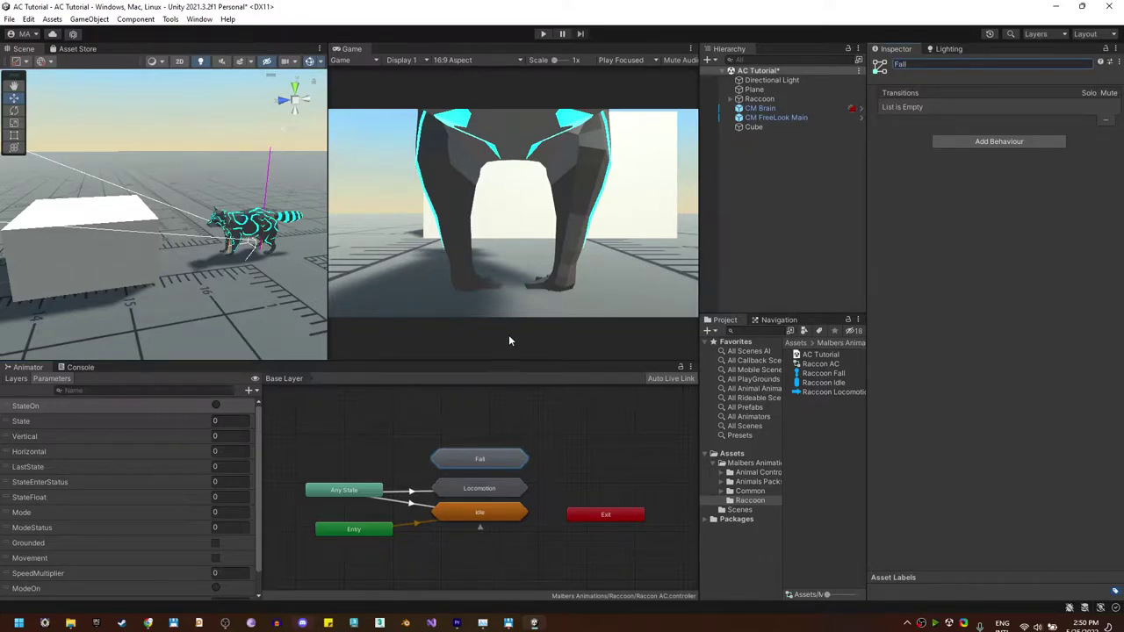
Make a transition from Any State to the Fall sub-state machine.
click(406, 430)
right_click(341, 489)
click(359, 499)
click(449, 463)
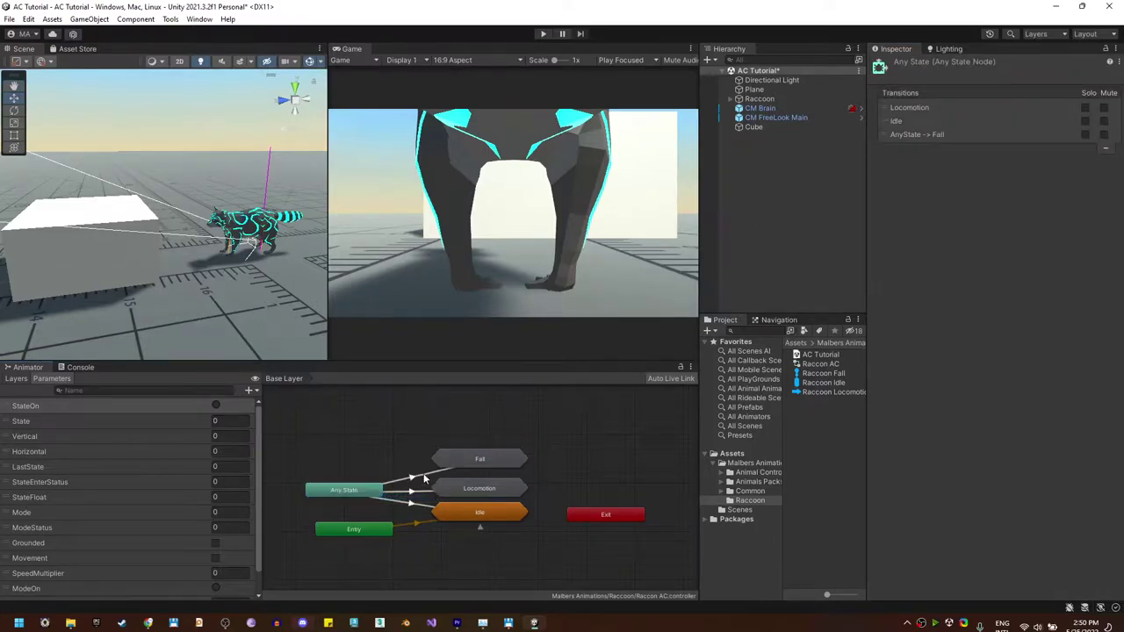
Give the Any State to Fall transition the conditions StateOn and State Equals 3, name it Fall, and align the Fall node.
click(424, 479)
click(1082, 327)
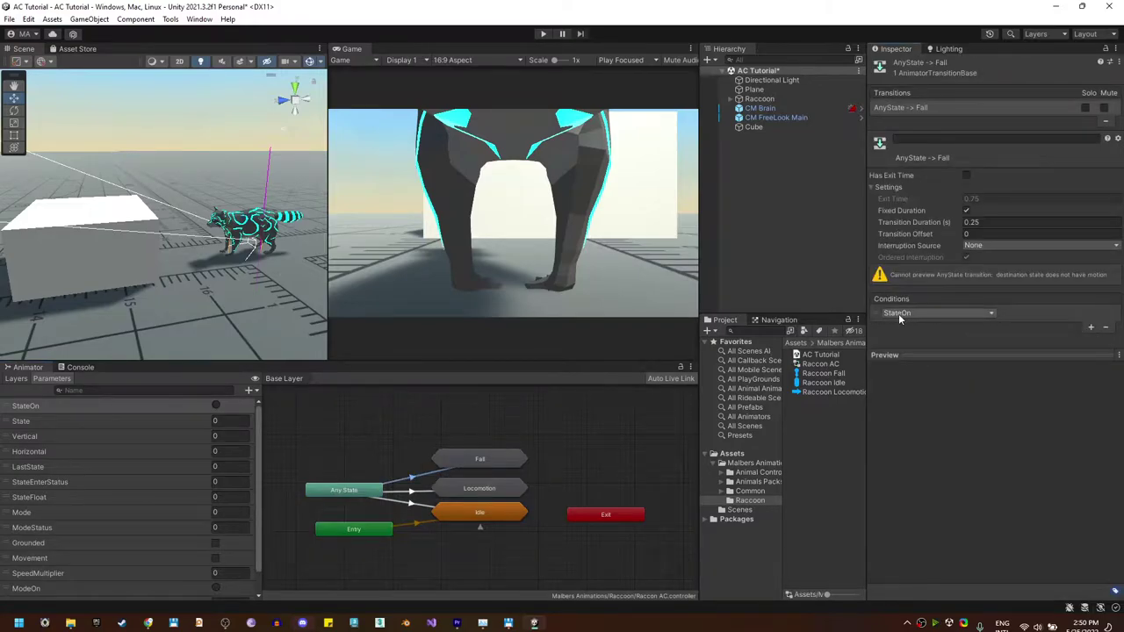
click(1092, 328)
click(936, 326)
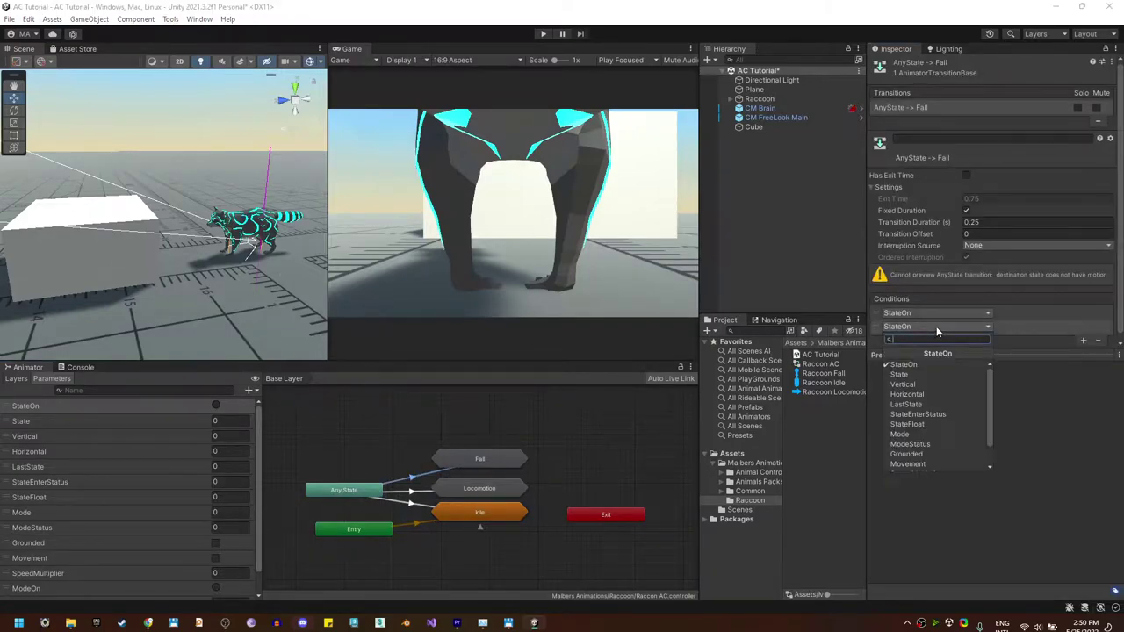
click(914, 376)
click(1019, 330)
click(1036, 364)
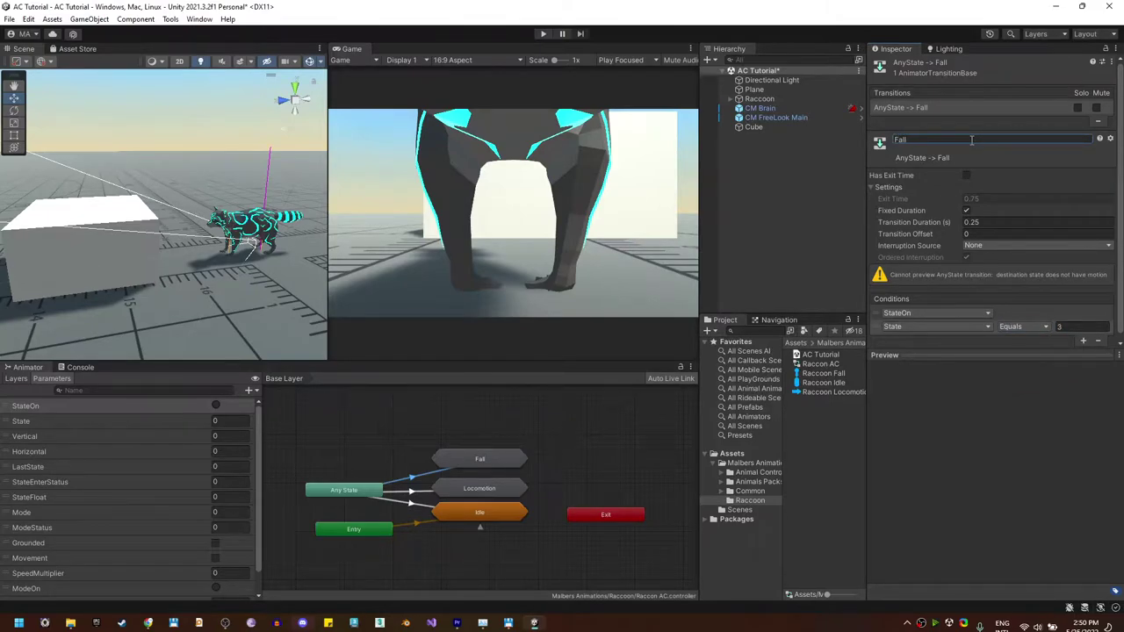
click(542, 402)
drag(507, 458, 507, 463)
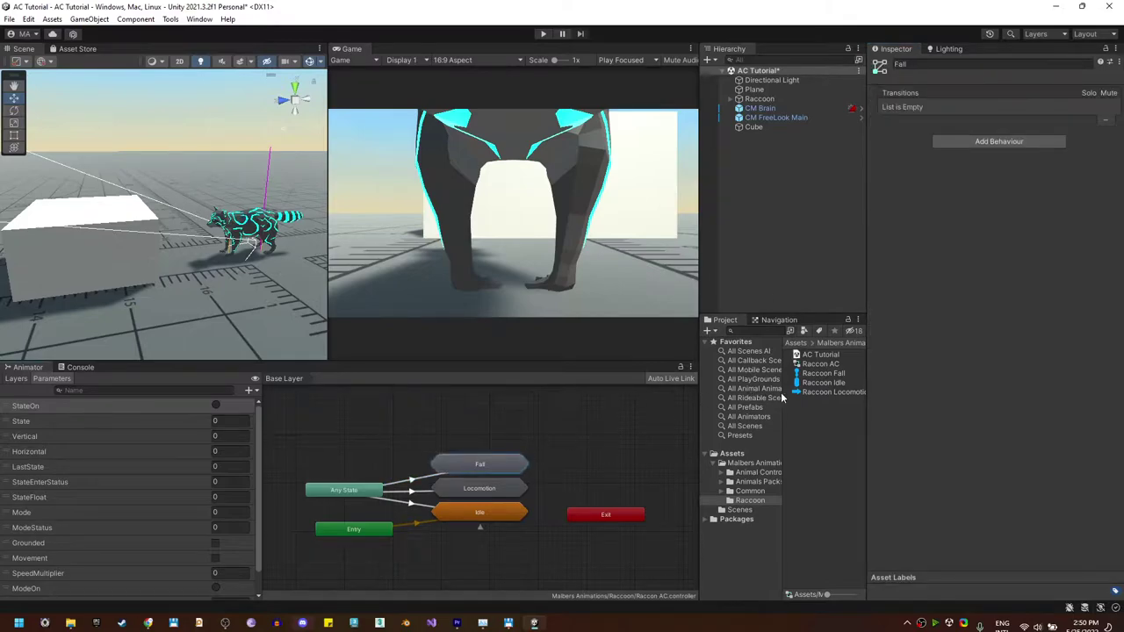
Open the Raccoon's Anims folder in the 01 Forest Pack, expand Raccoon Fall and widen the project browser.
click(759, 482)
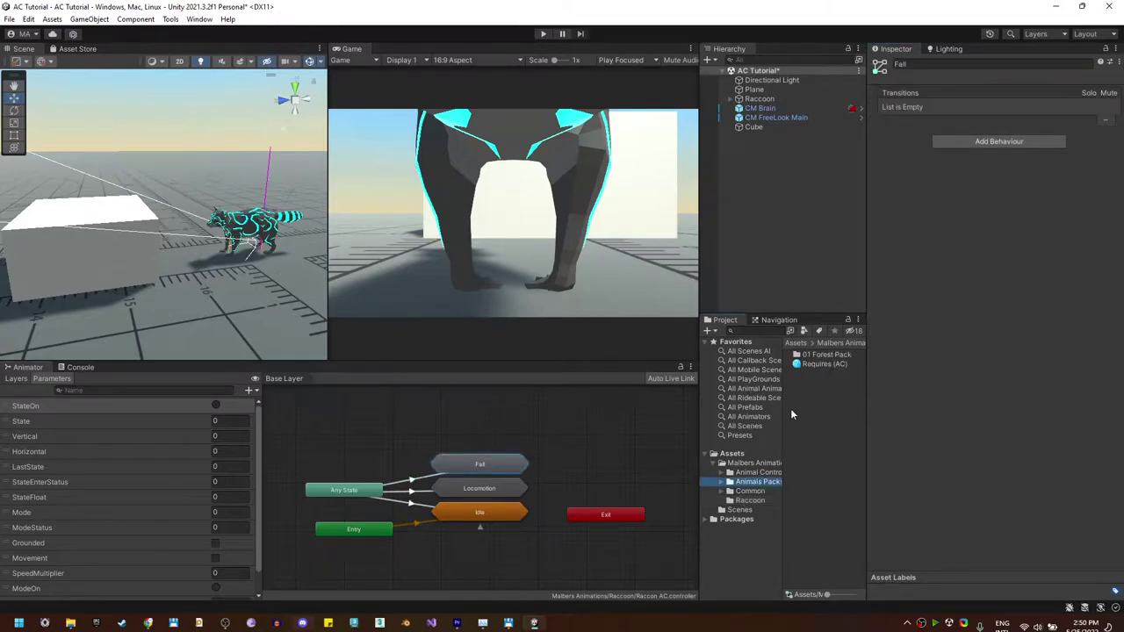
double_click(819, 356)
double_click(823, 362)
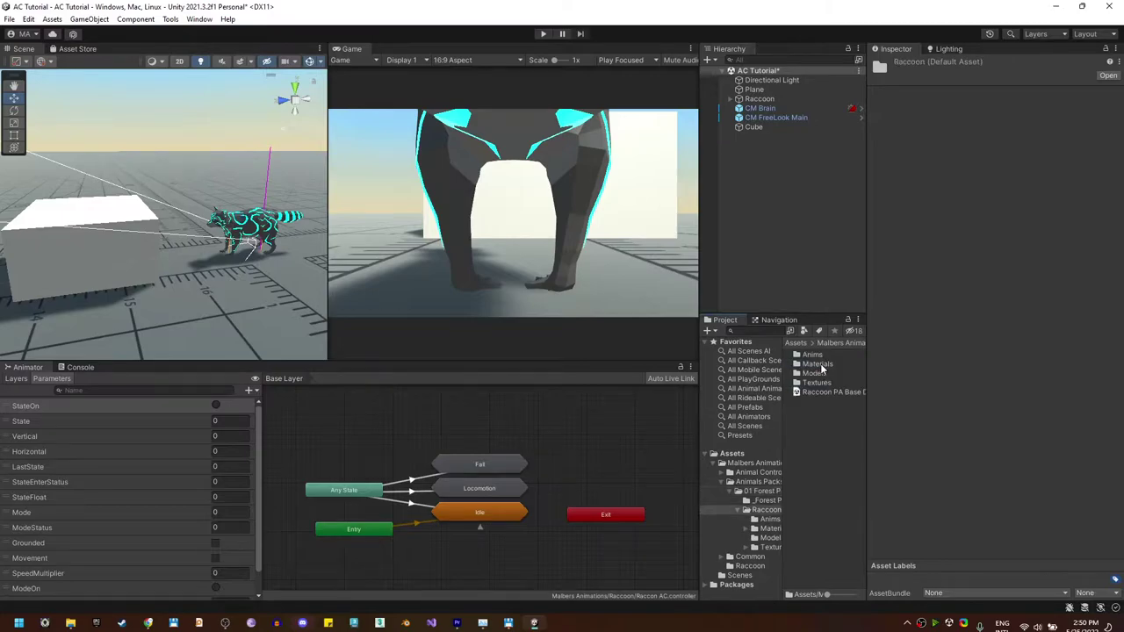
double_click(821, 356)
drag(865, 448, 917, 450)
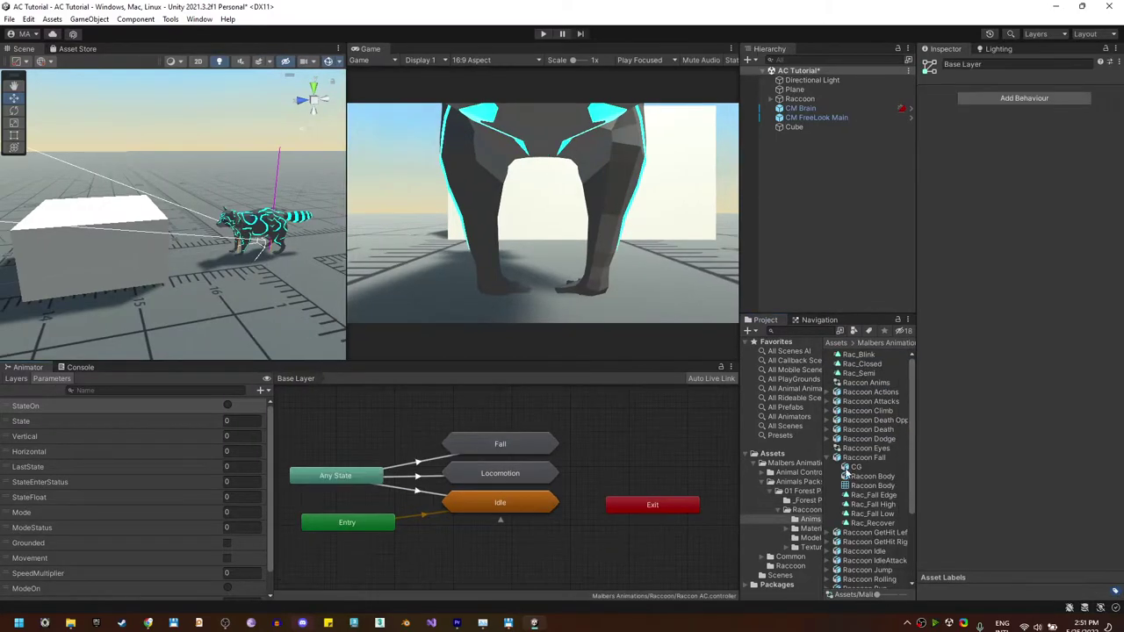
Preview the Raccoon Fall clips Rac_Fall Edge, Rac_Fall High, Rac_Fall Low and Rac_Recover.
click(868, 459)
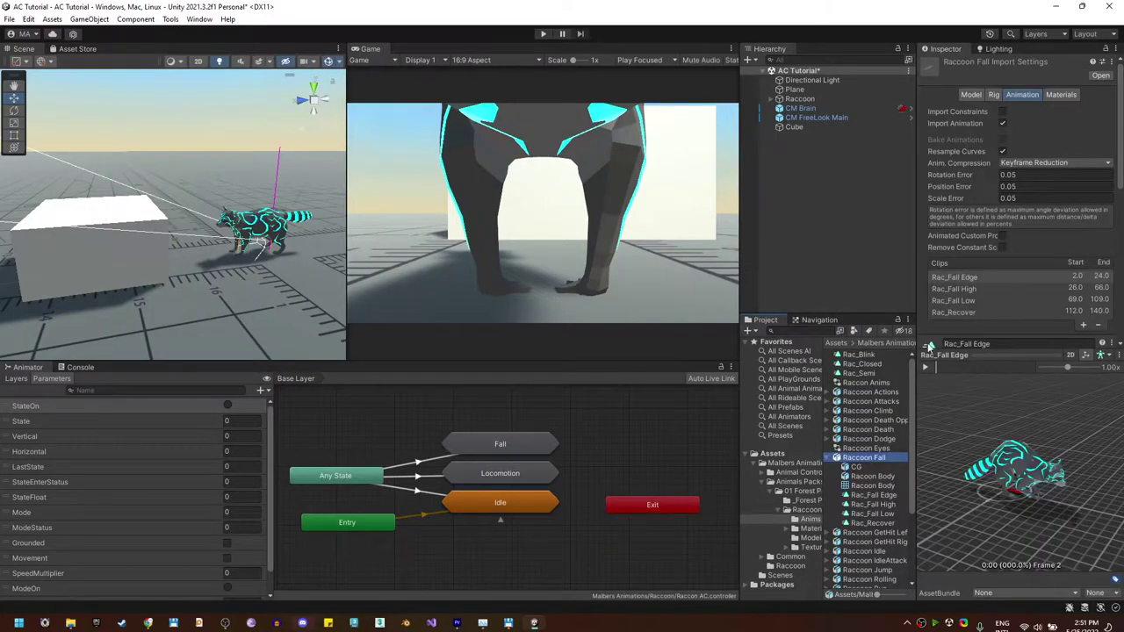
click(929, 369)
click(957, 289)
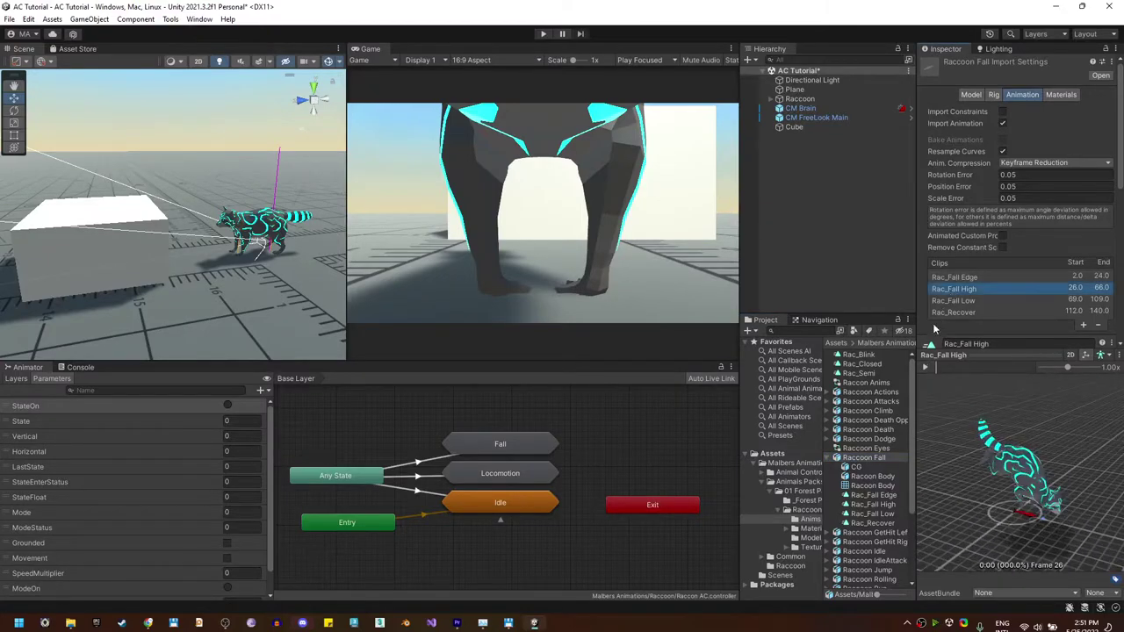
click(958, 301)
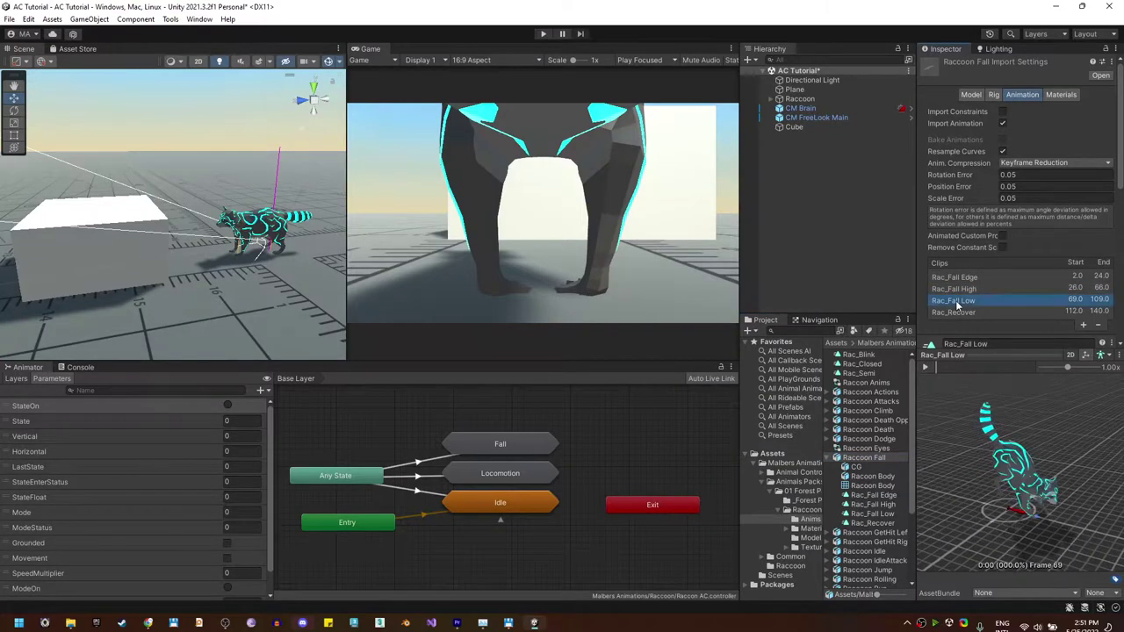
click(929, 366)
click(959, 312)
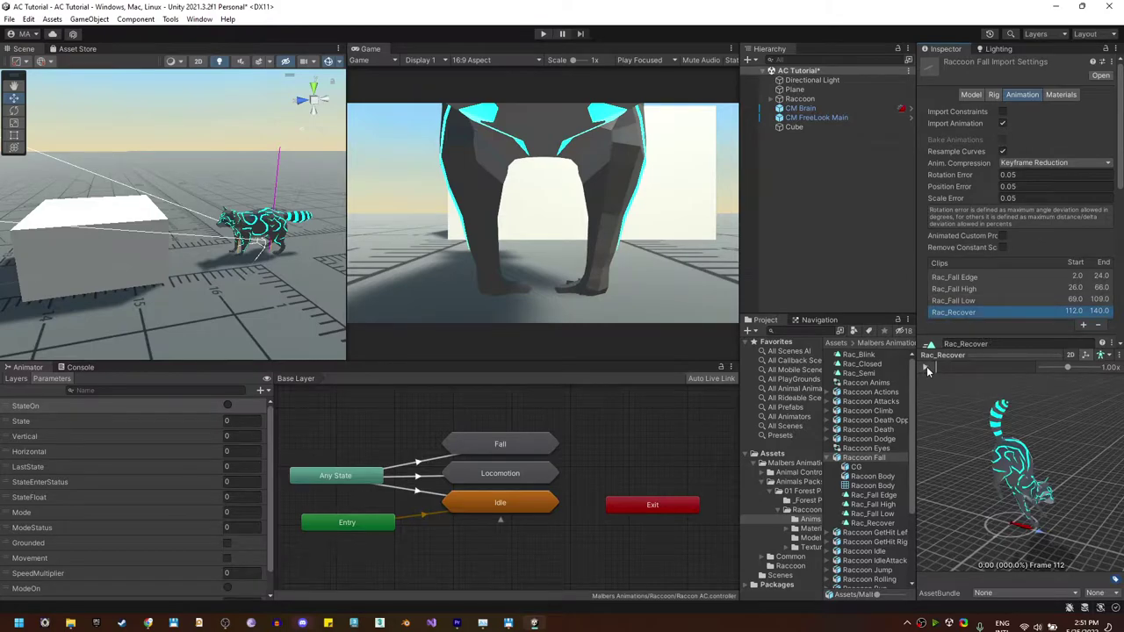
click(927, 369)
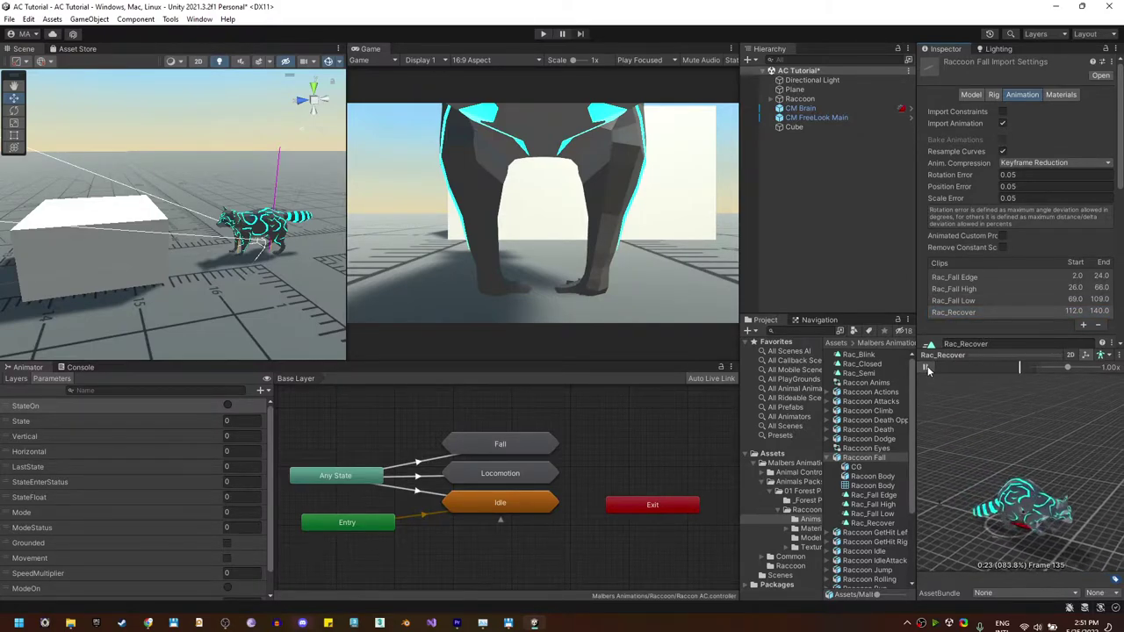
click(928, 370)
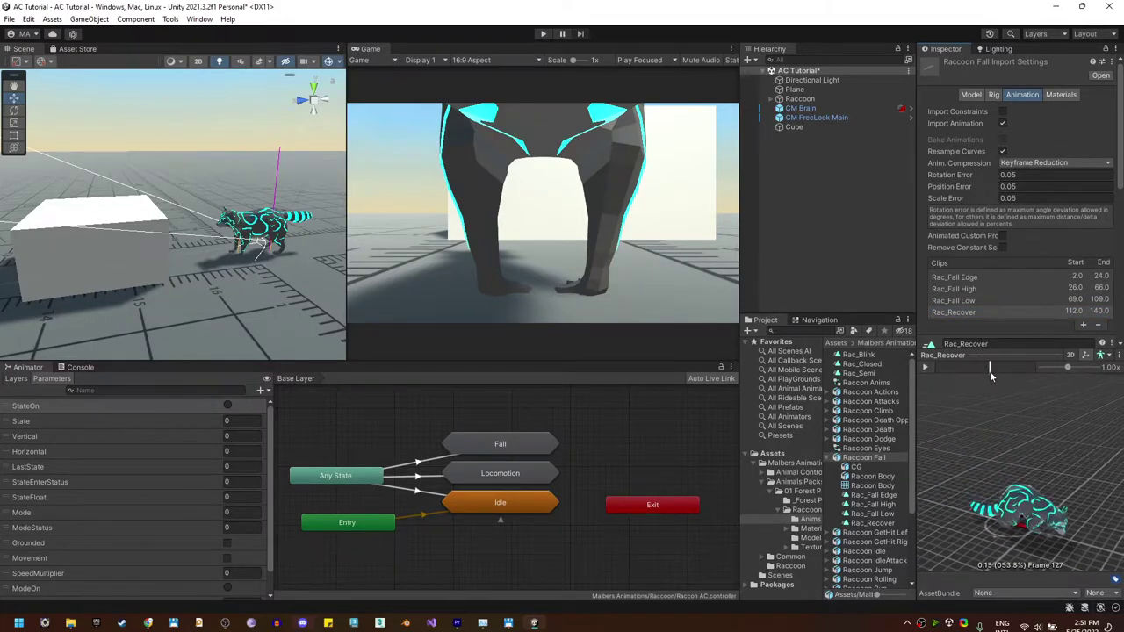
Open the Fall sub-state machine and create an empty state inside it.
click(614, 433)
click(504, 445)
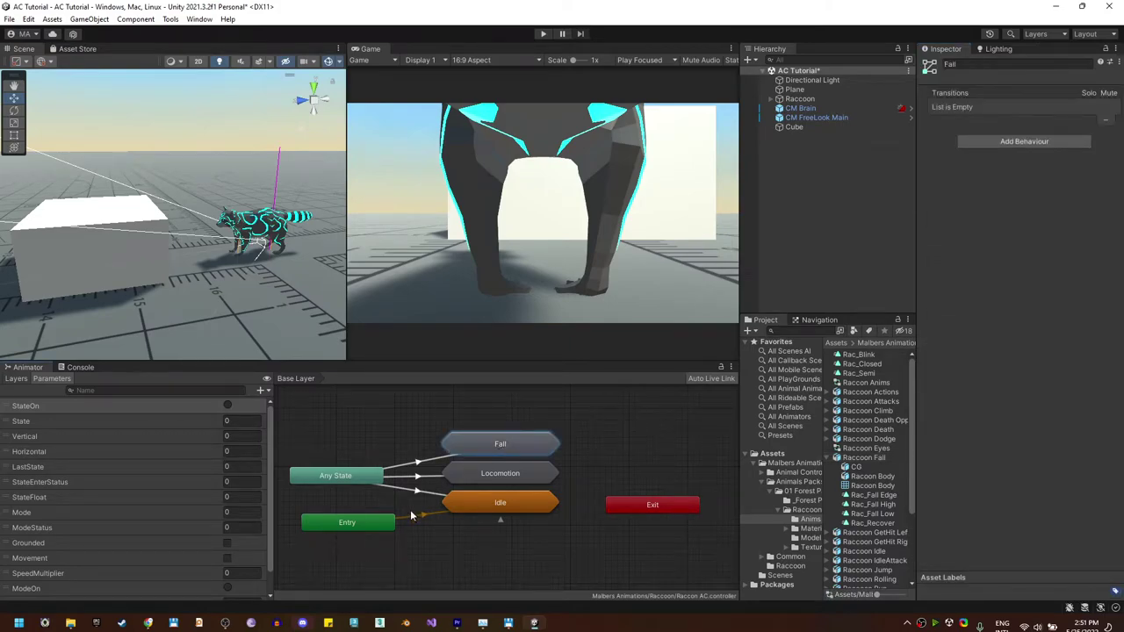
double_click(497, 448)
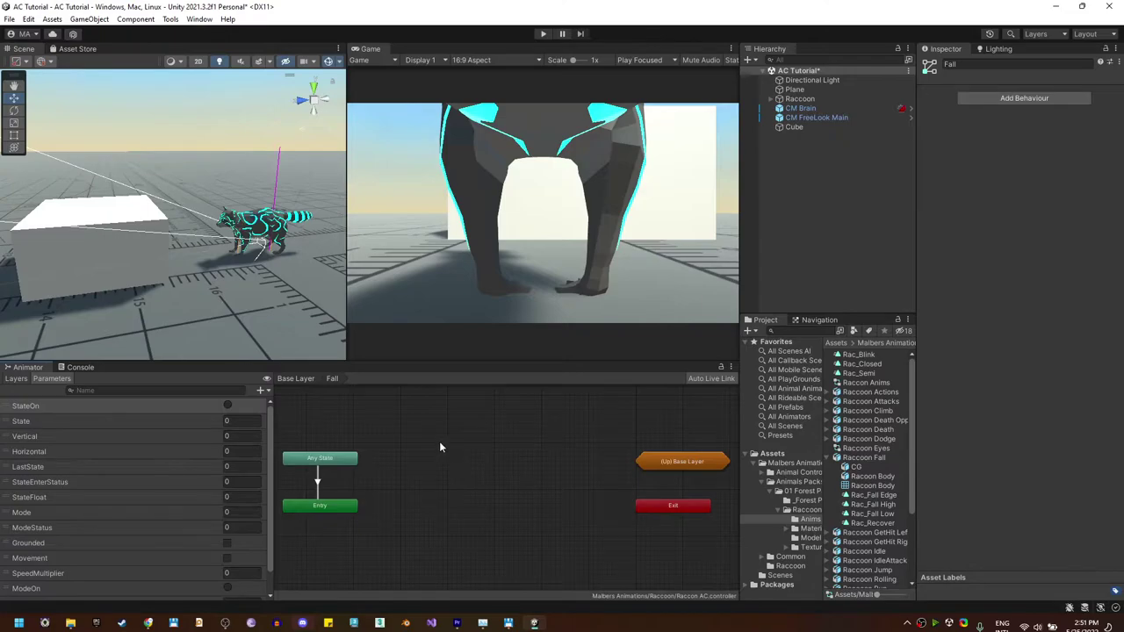
right_click(439, 441)
click(438, 424)
right_click(437, 450)
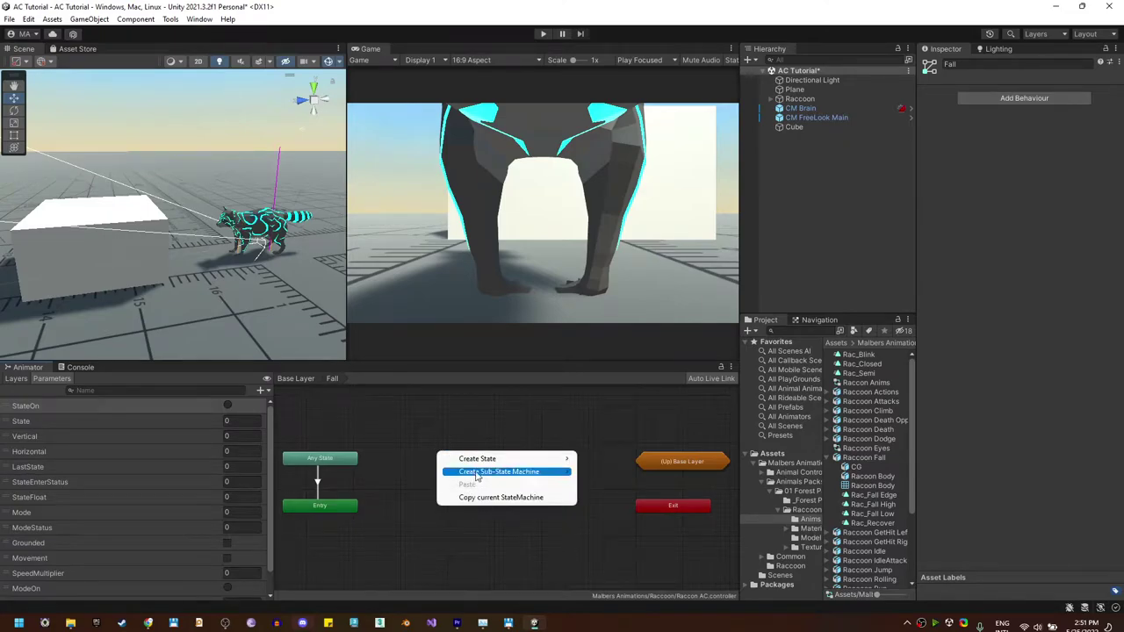
mouse_move(527, 459)
click(601, 465)
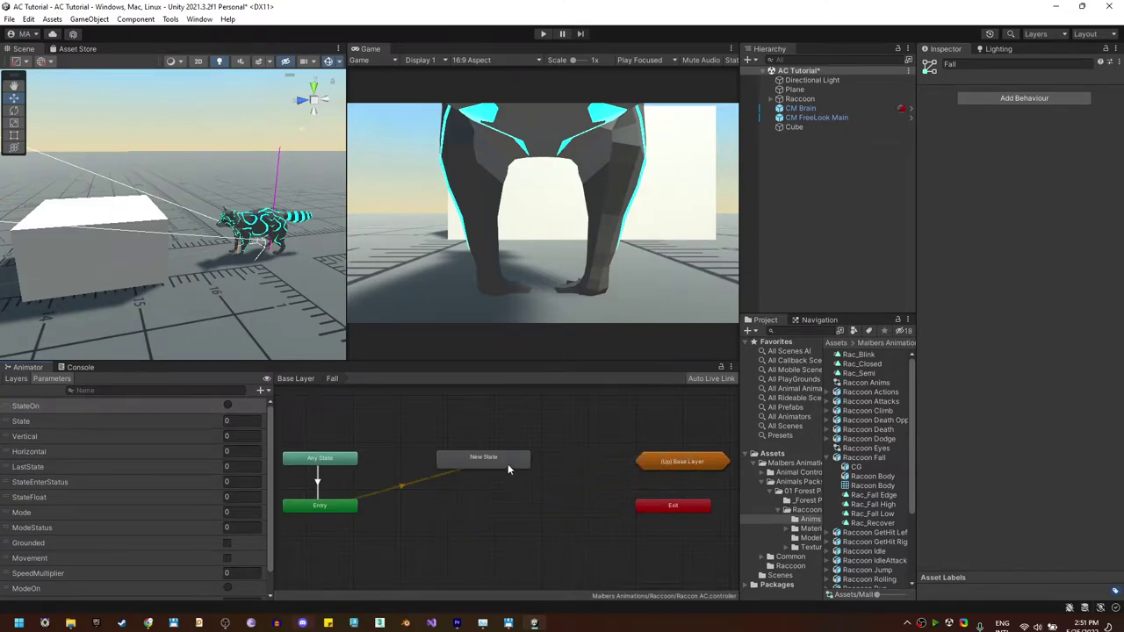
Place the new state beside Entry, name and tag it Fall, and assign Rac_Fall High as its motion.
drag(508, 463, 485, 512)
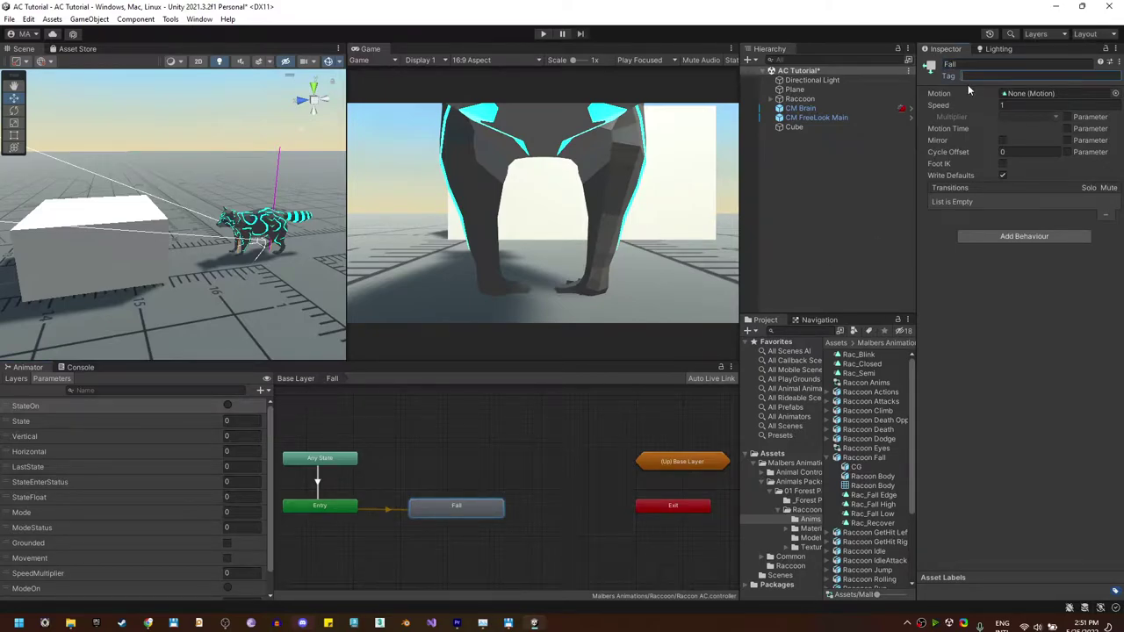
click(841, 99)
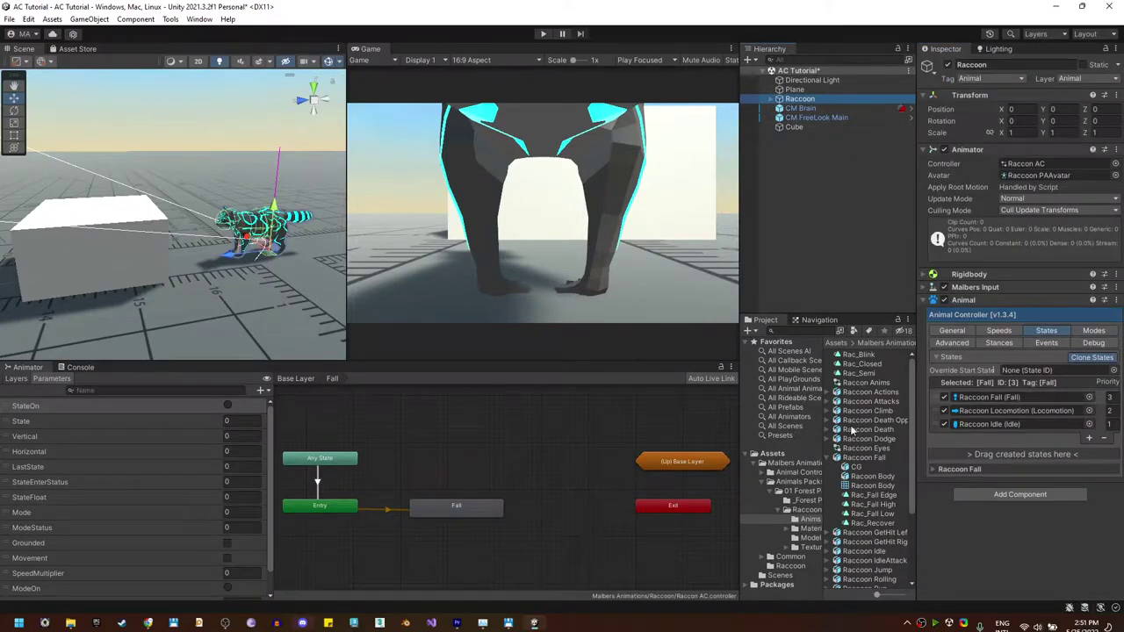
click(483, 507)
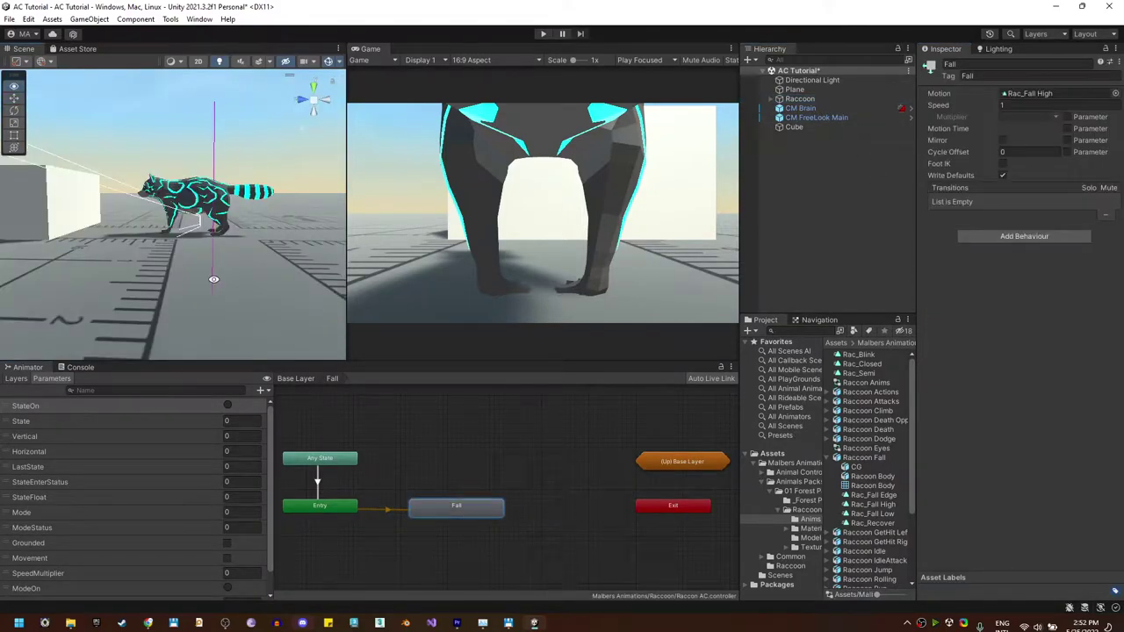
Set the M value of the Chest and Hip pivots to 0.5 in the Raccoon's Animal general settings.
alt+drag(225, 262, 237, 285)
click(822, 100)
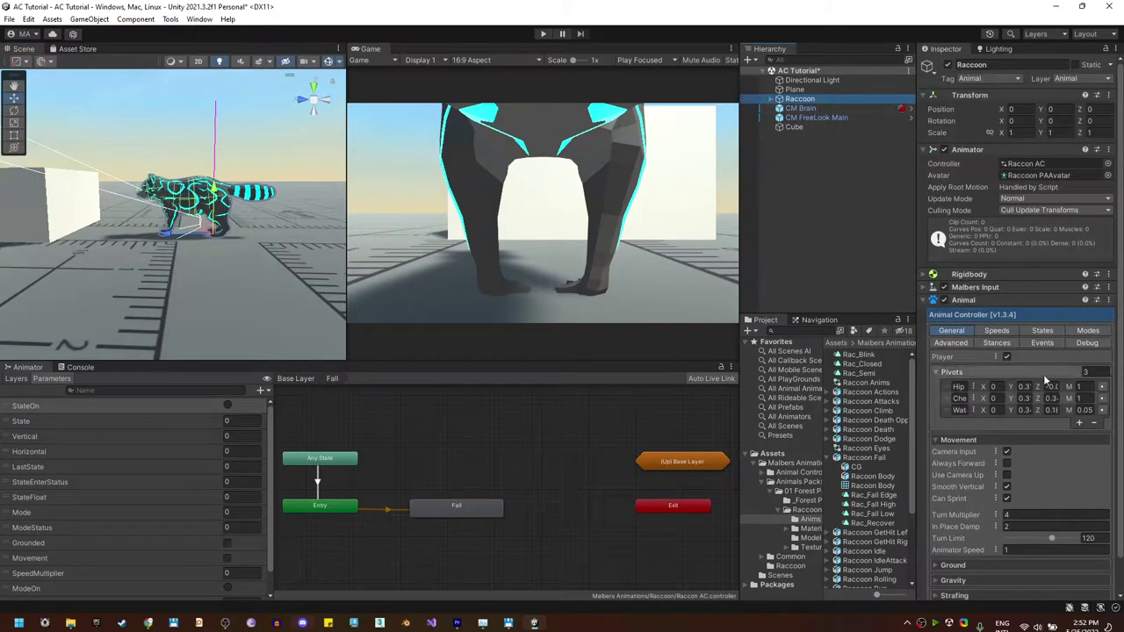
scroll(1058, 383, down, 2)
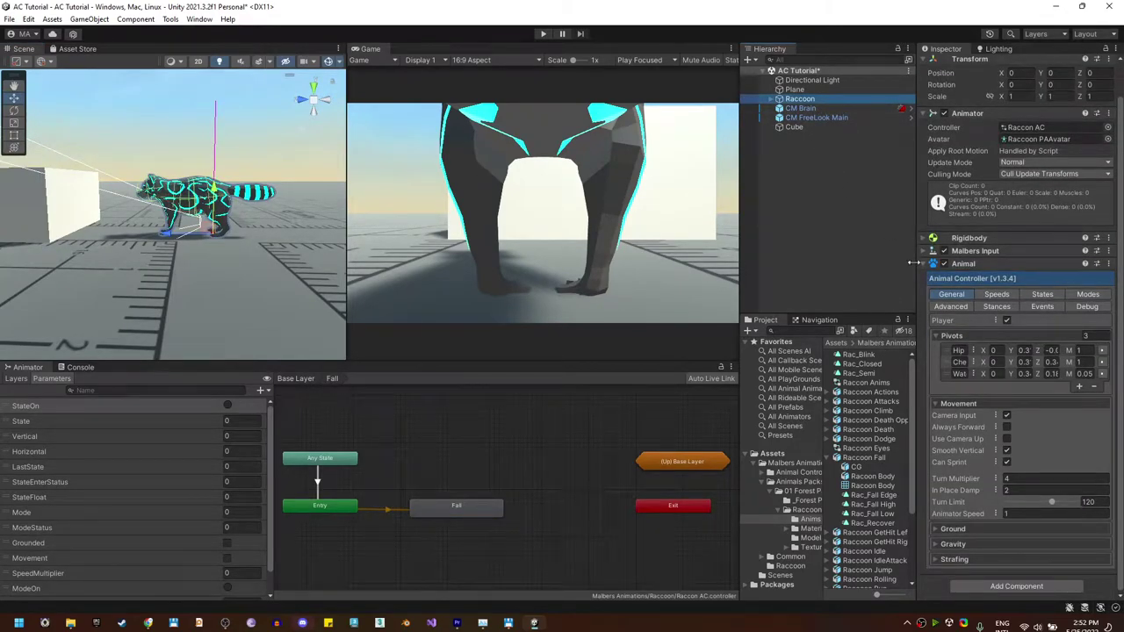
drag(916, 262, 895, 263)
alt+drag(225, 250, 227, 173)
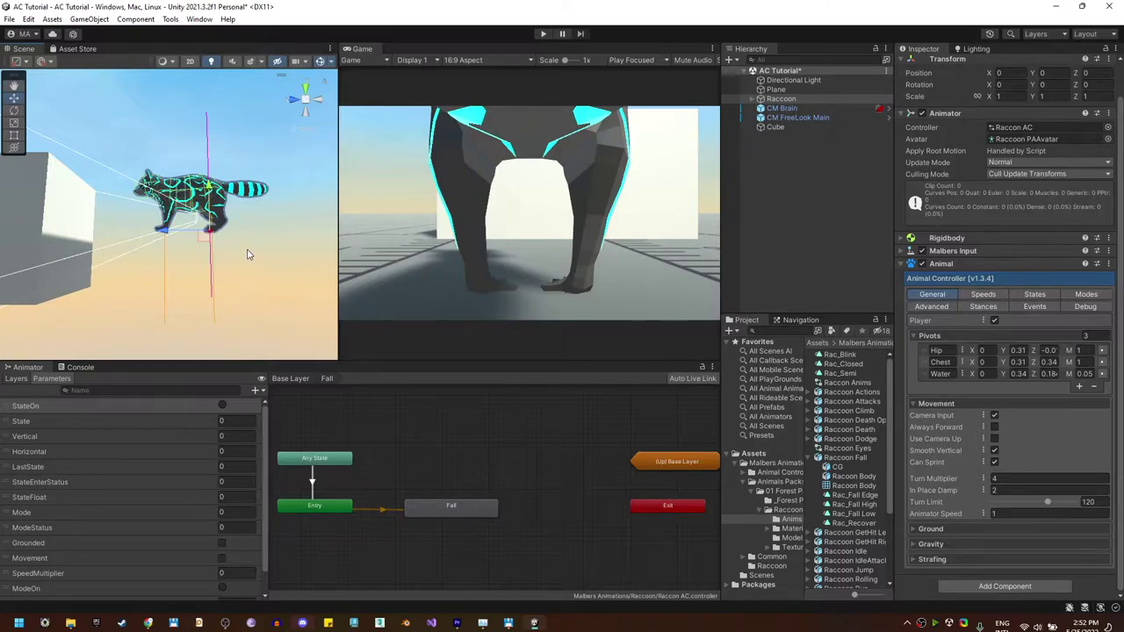
alt+drag(250, 197, 207, 231)
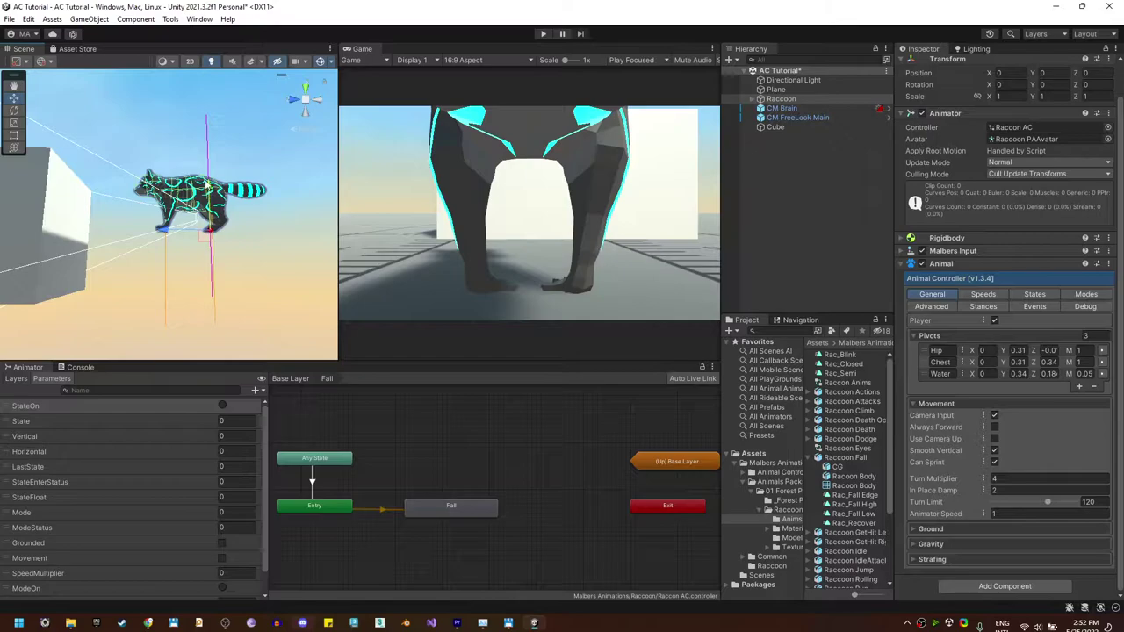
alt+drag(216, 298, 205, 241)
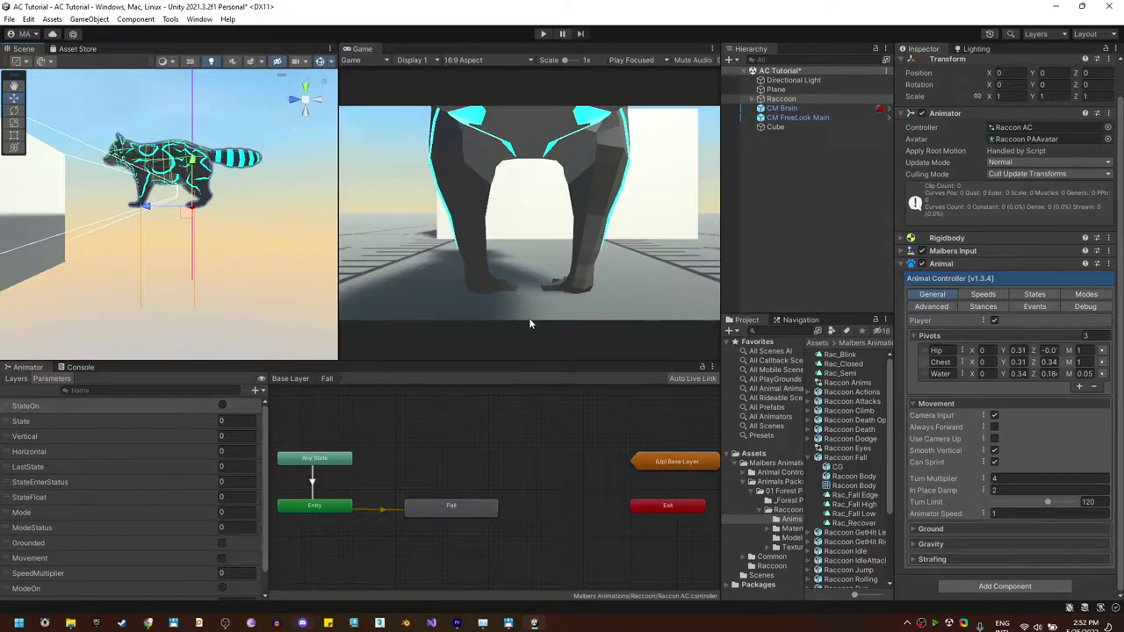
mouse_move(151, 237)
alt+mouse_down()
mouse_move(152, 264)
mouse_move(169, 237)
alt+mouse_up()
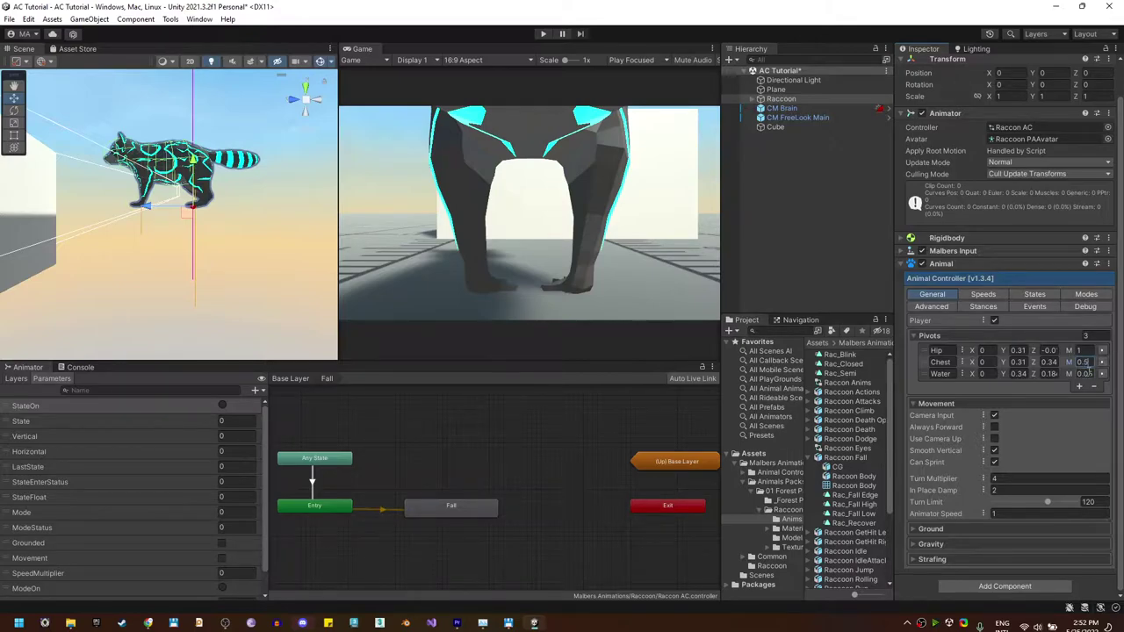
click(1081, 350)
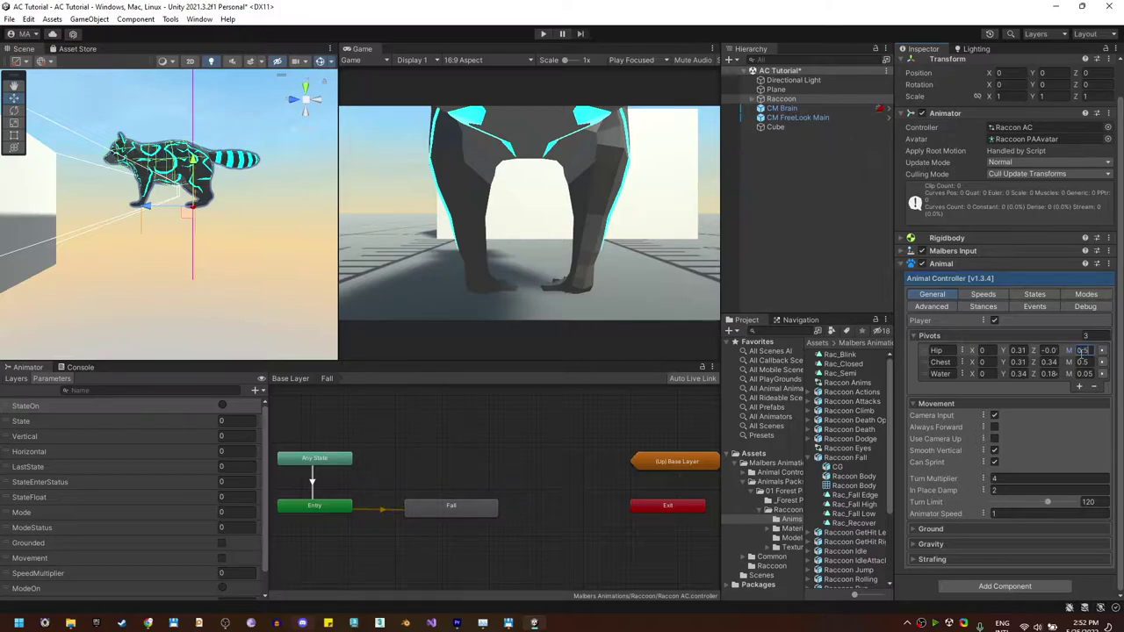
Run the scene and move the Cube up against the raccoon, to about Y -0.046, Z 1.459.
alt+drag(171, 114, 190, 157)
click(542, 34)
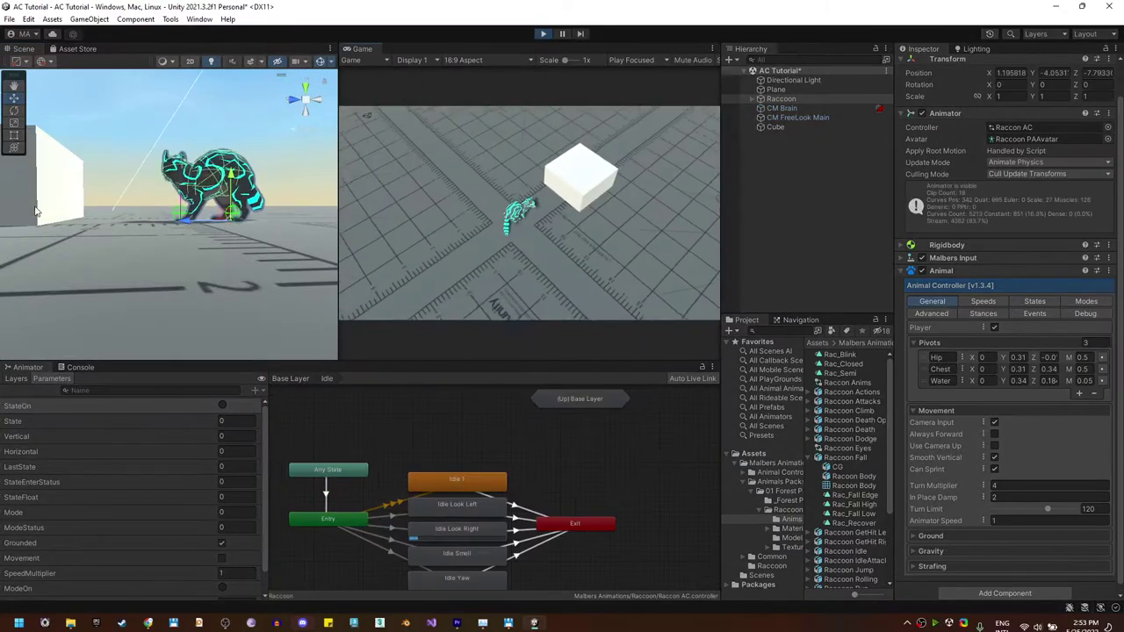
click(40, 208)
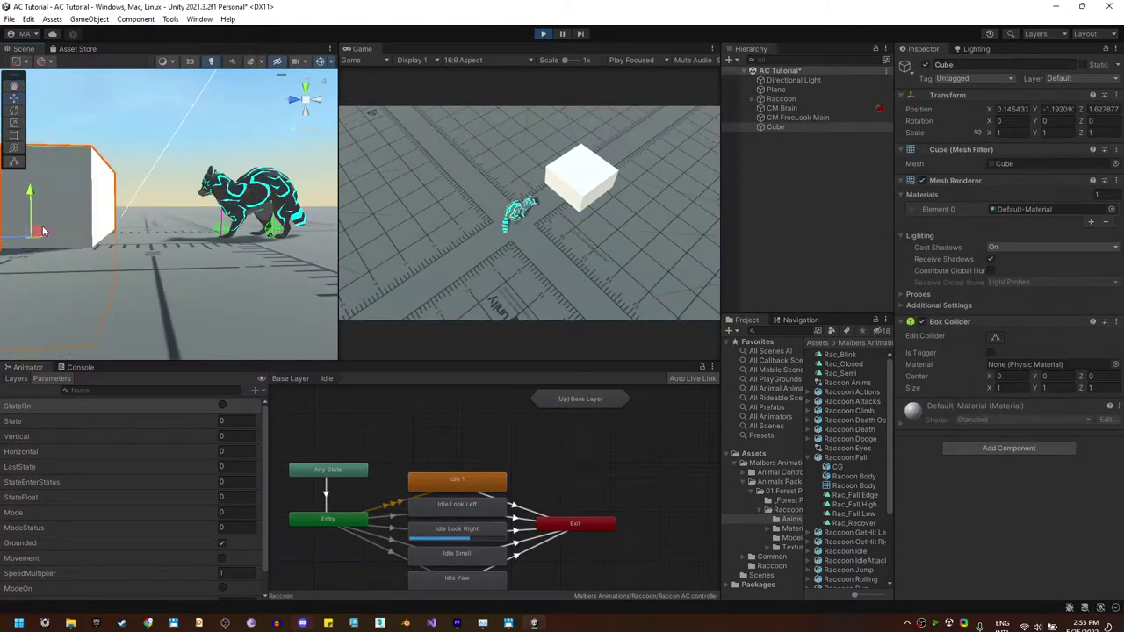
drag(42, 231, 64, 239)
alt+drag(179, 314, 185, 266)
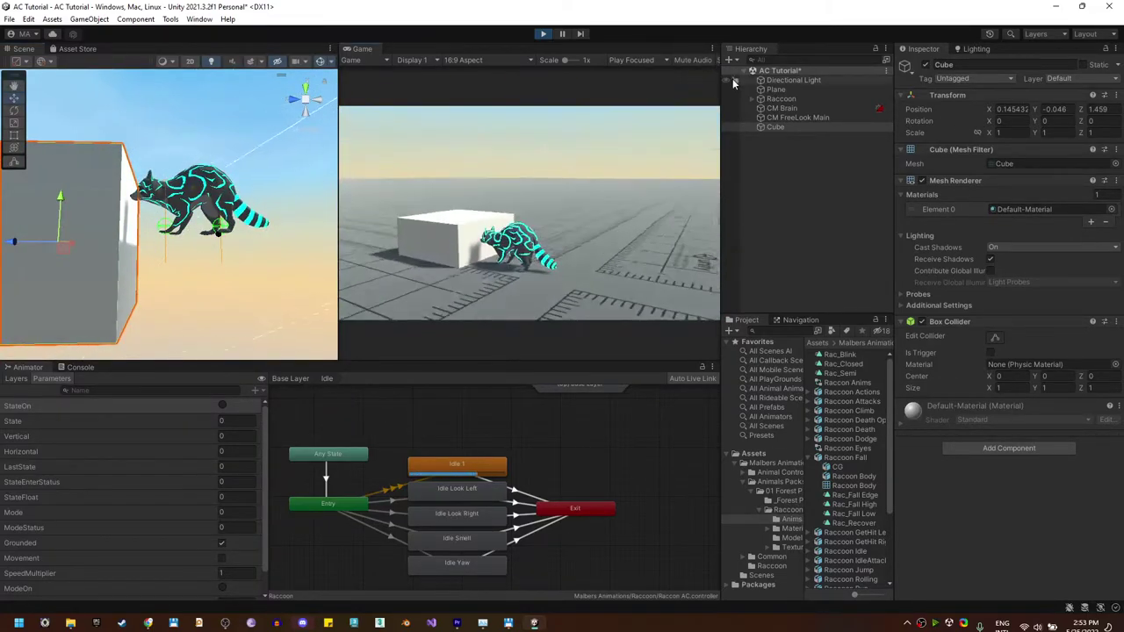
Turn on gizmos in a widened Game view and walk the raccoon against the Cube before ending play mode.
drag(721, 92, 823, 91)
click(795, 60)
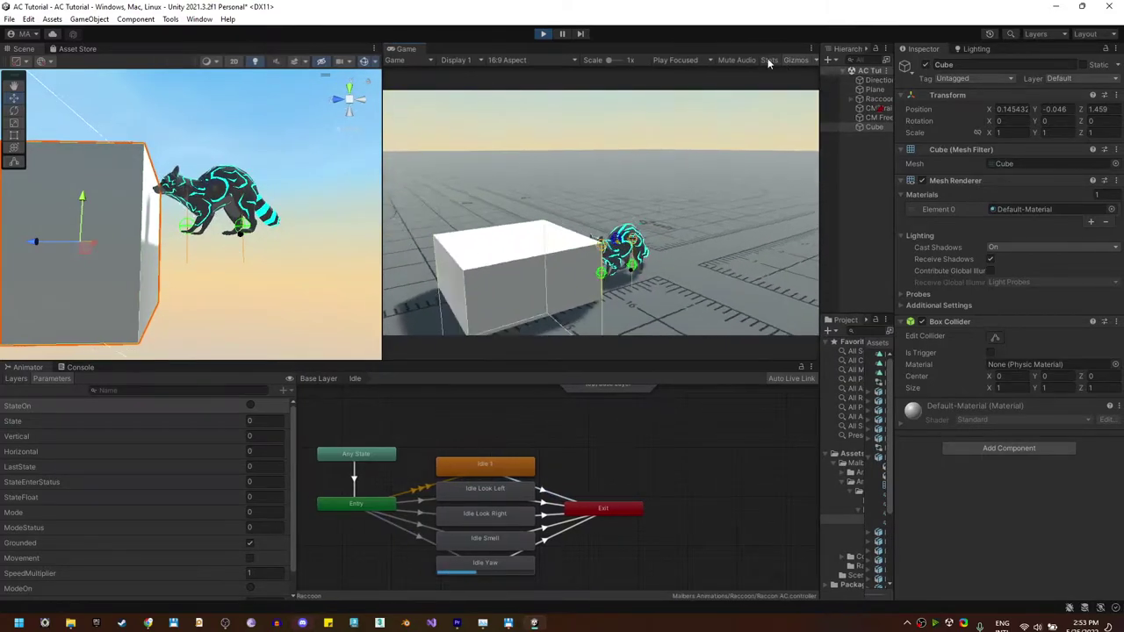
key(d)
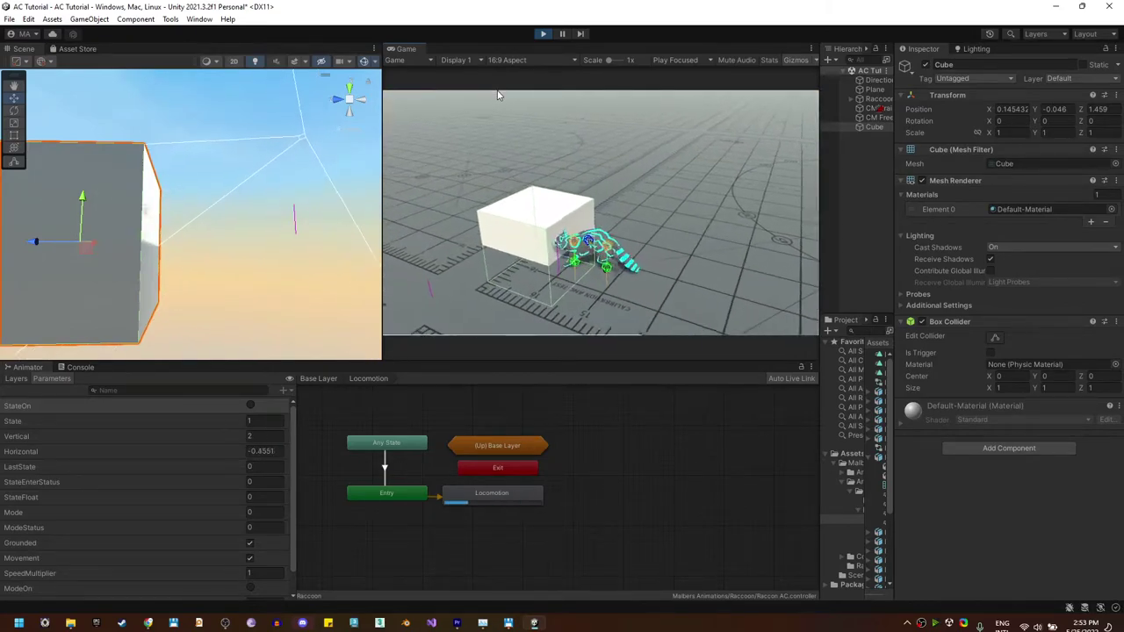
click(542, 34)
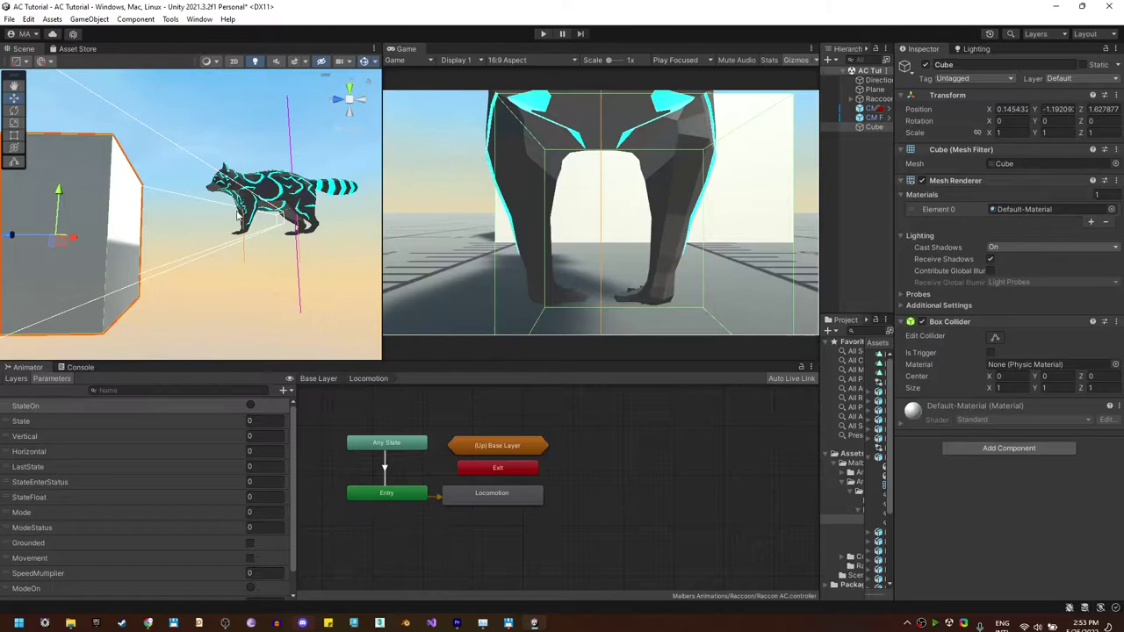
Scale the Cube up into a large block and shift it away in front of the raccoon.
scroll(260, 204, down, 6)
alt+drag(266, 238, 261, 290)
key(r)
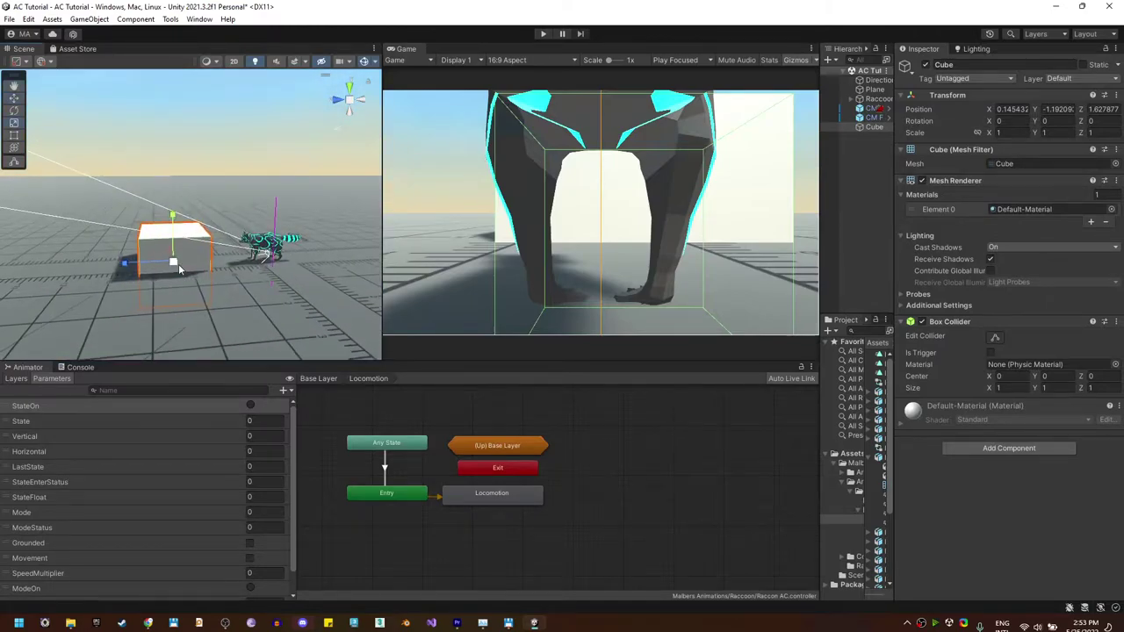
key(w)
drag(175, 264, 137, 273)
Place the Raccoon on top of the Cube at about Y 1.04, Z 1.93, and play the scene to test a fall.
click(871, 100)
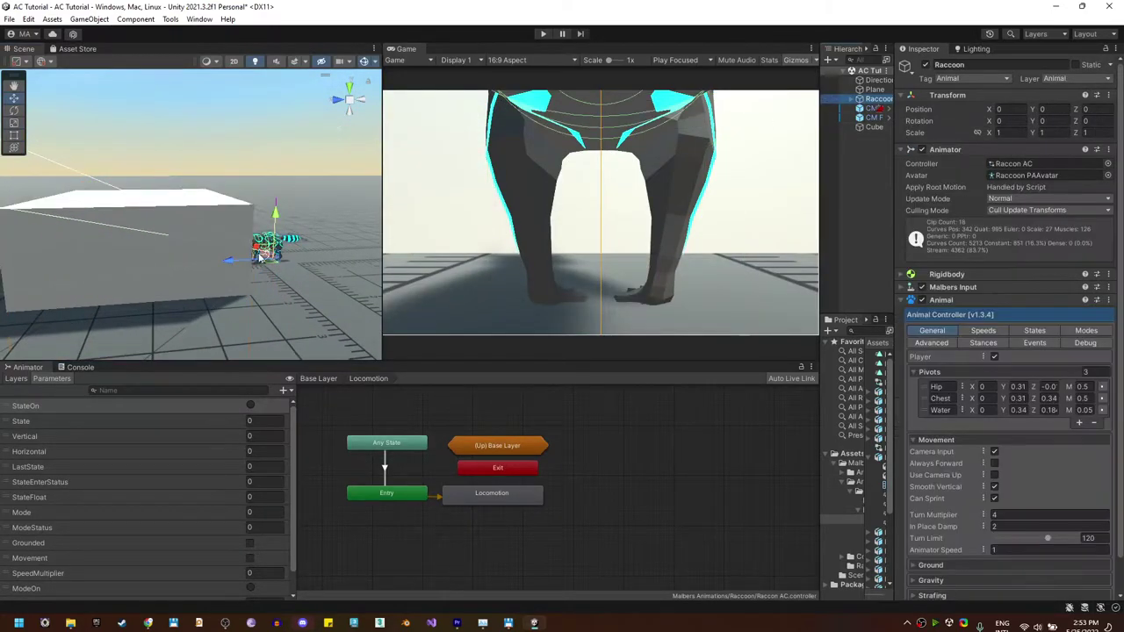
drag(272, 255, 147, 193)
click(544, 33)
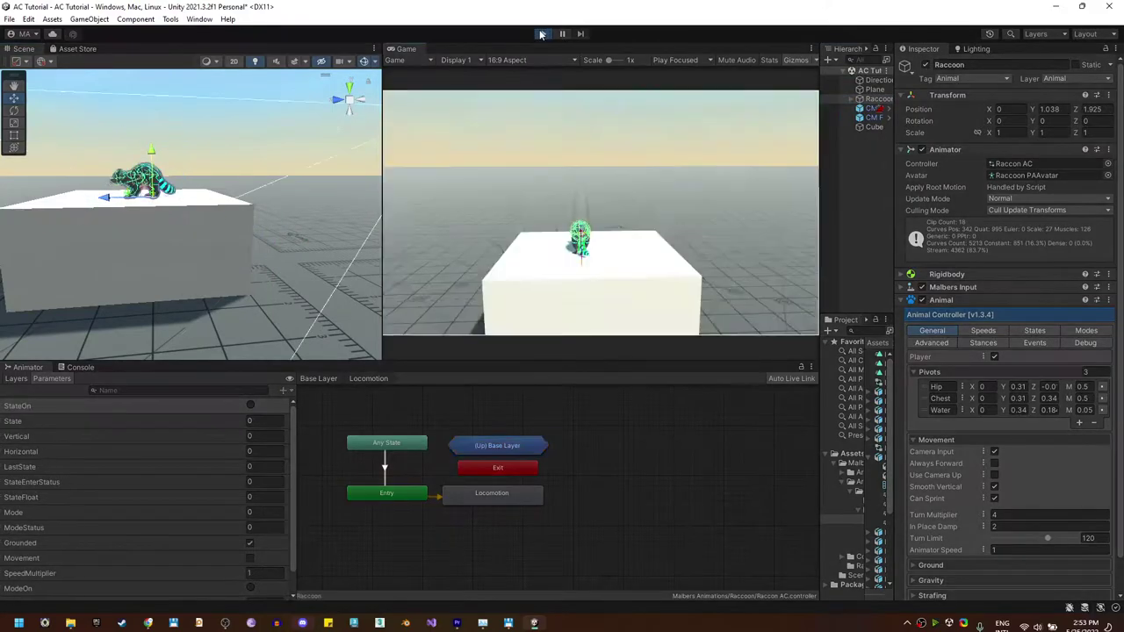
key(d)
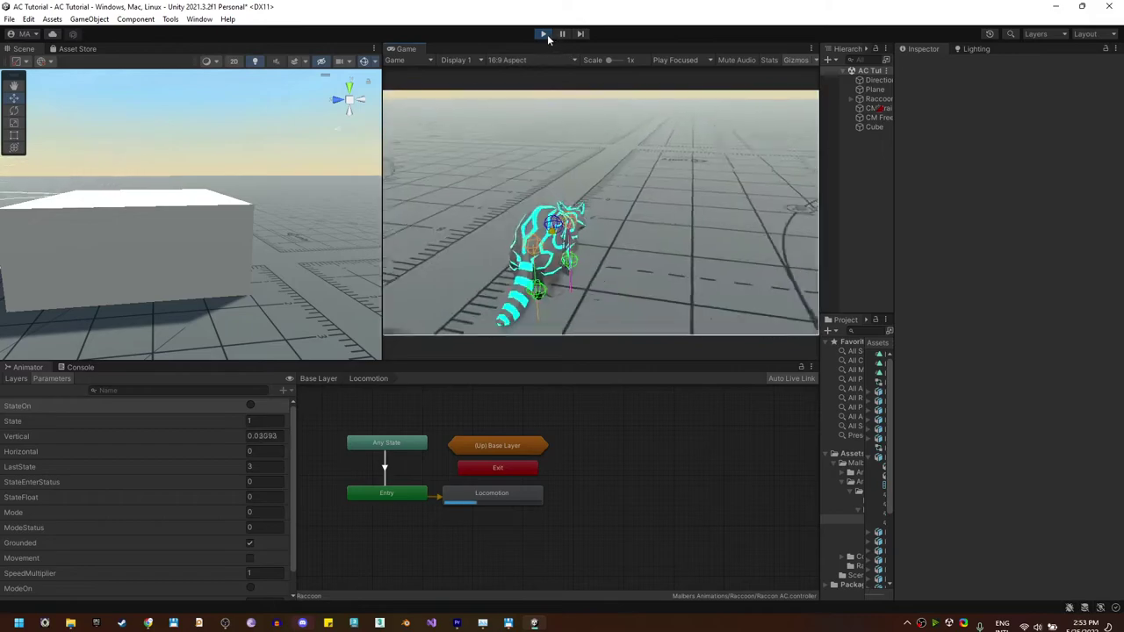
click(544, 33)
Play the scene and steer the raccoon around in circles on top of the Cube.
click(544, 34)
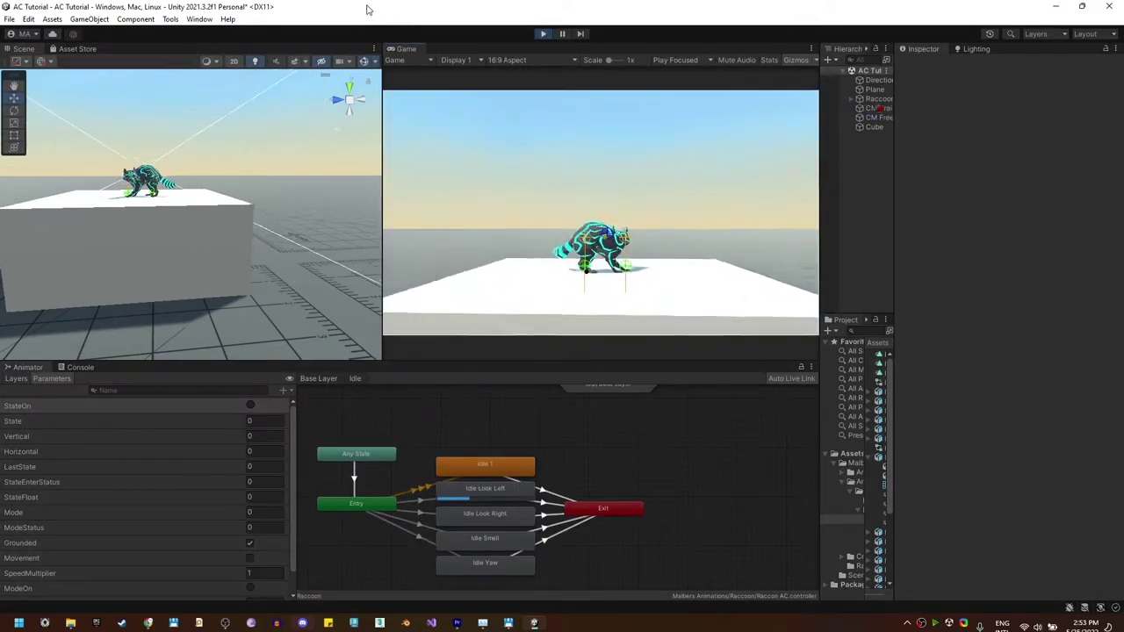
key(d)
key(a)
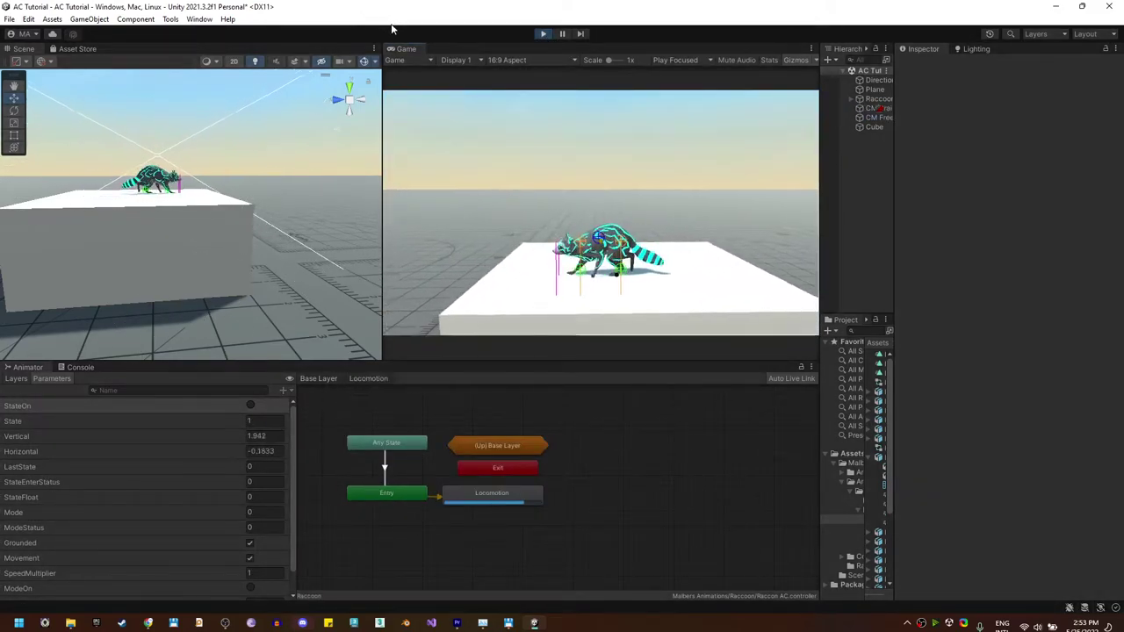
key(s)
key(d)
key(w)
key(a)
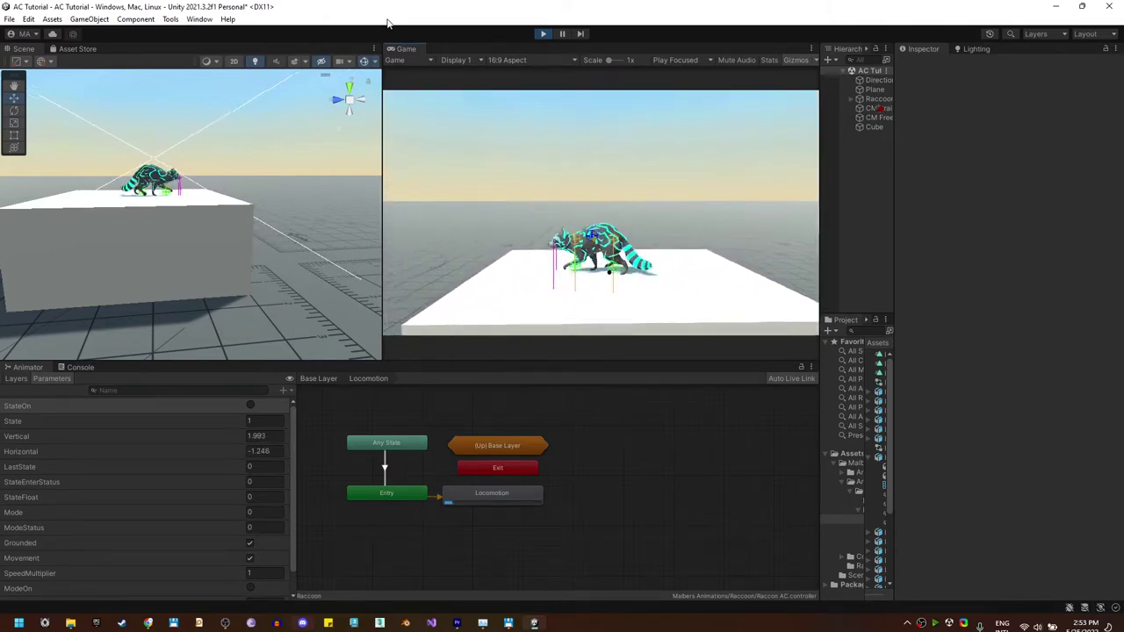
key(s)
key(d)
key(w)
key(a)
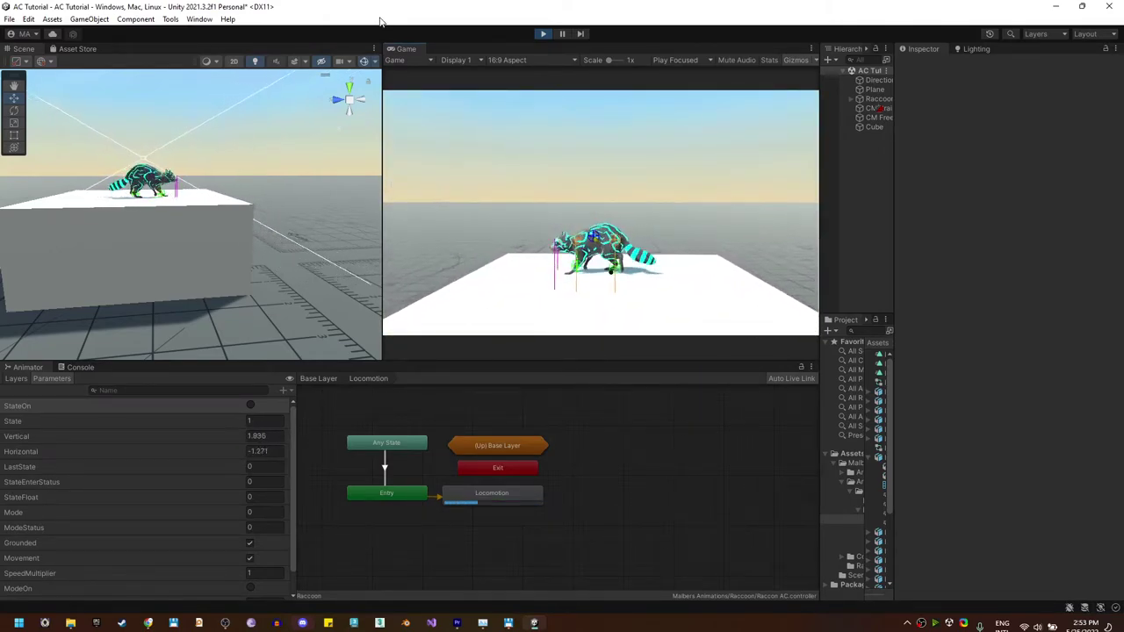
Walk the raccoon off the Cube's edge to test the fall, and replay the test once more.
key(d)
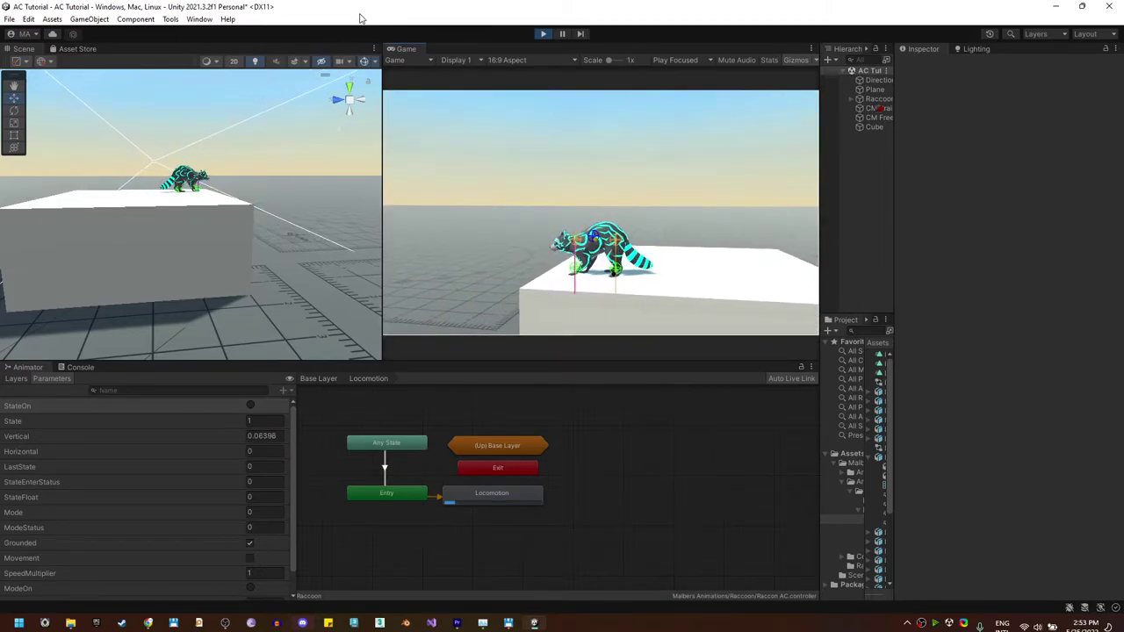
key(d)
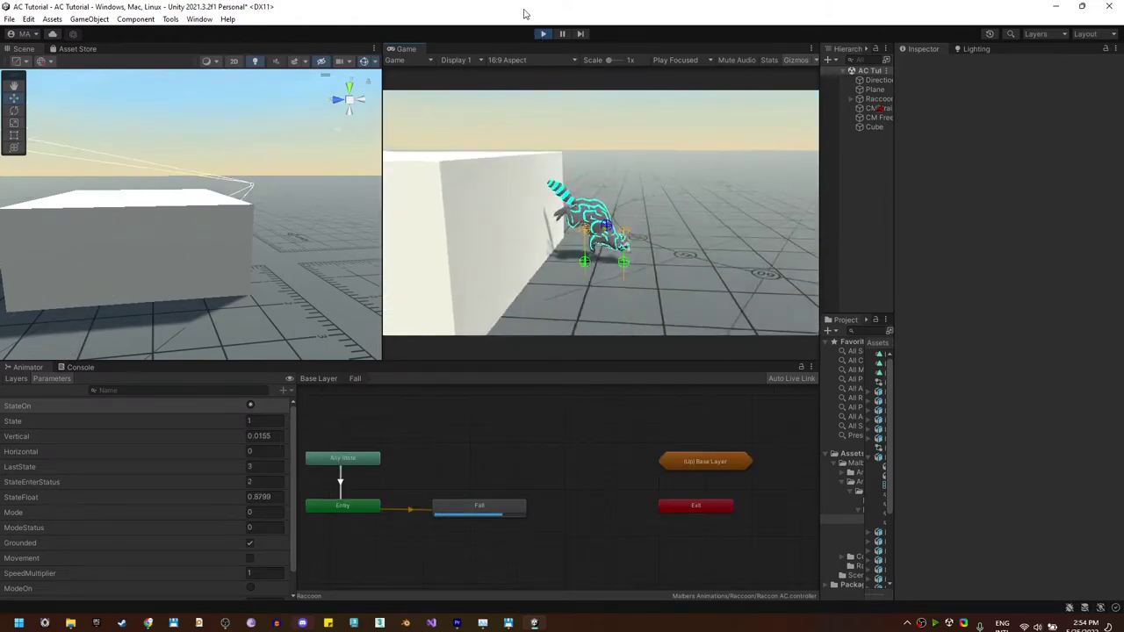
click(544, 35)
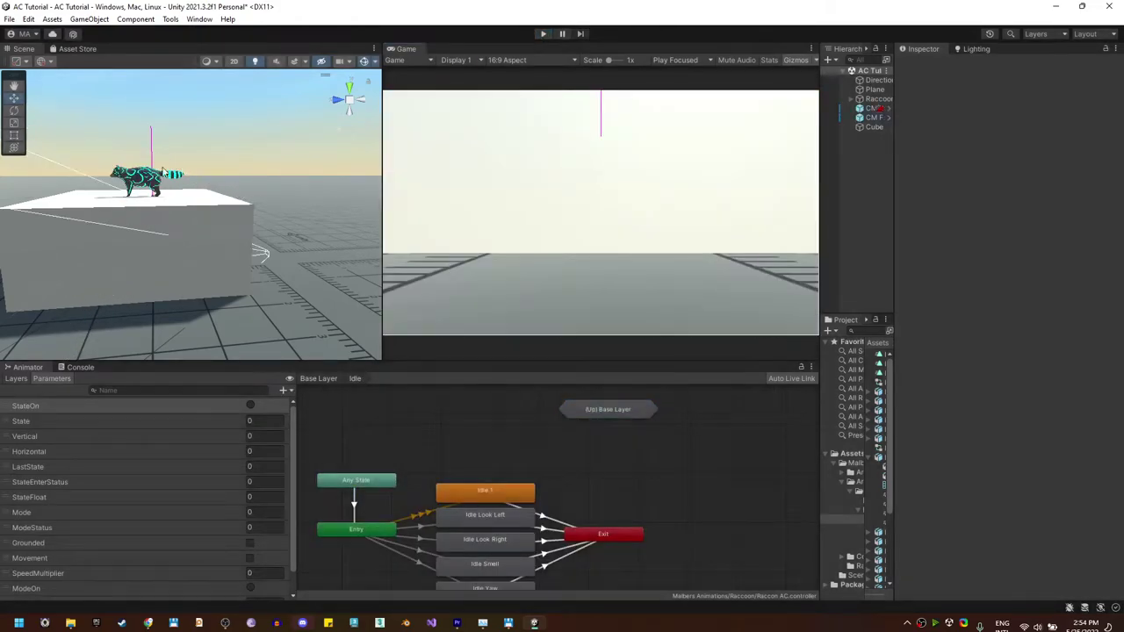
click(542, 35)
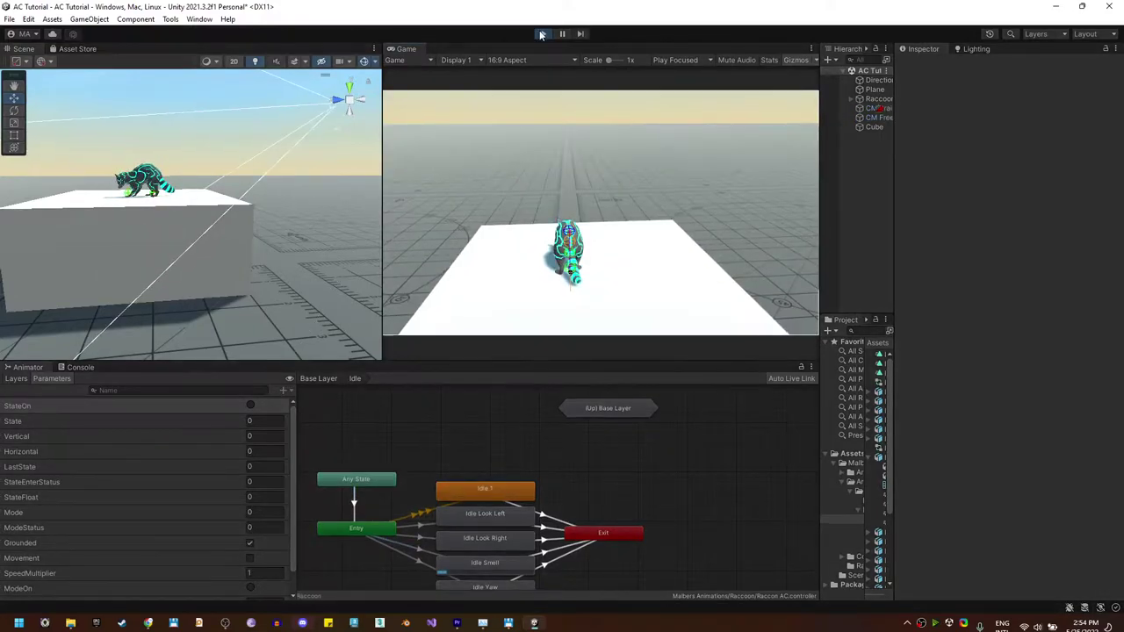
key(d)
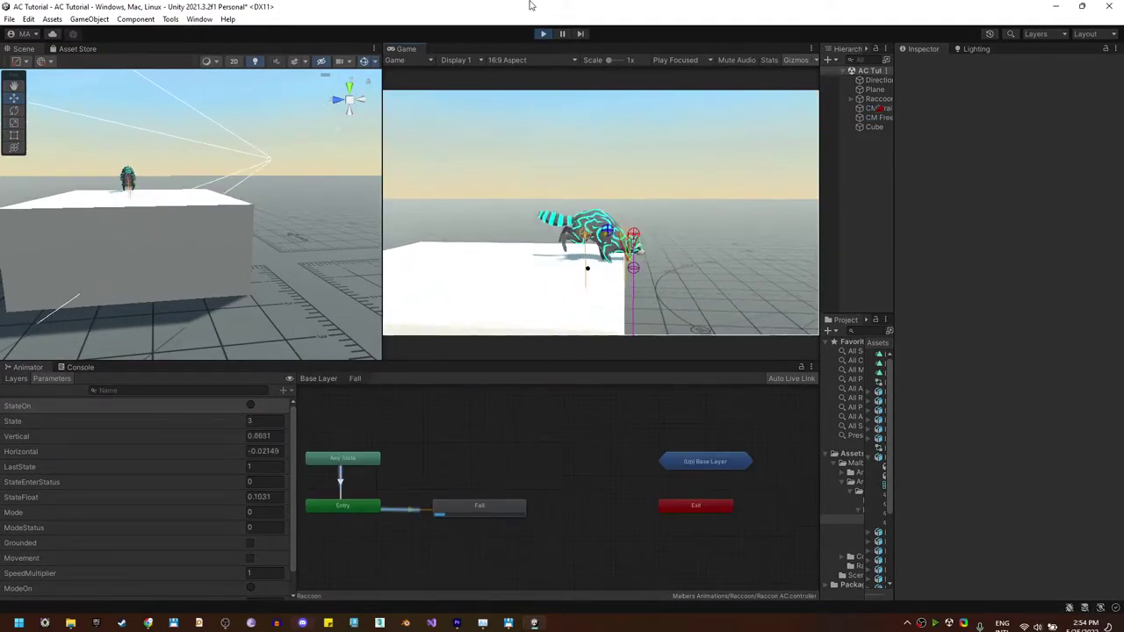
click(543, 33)
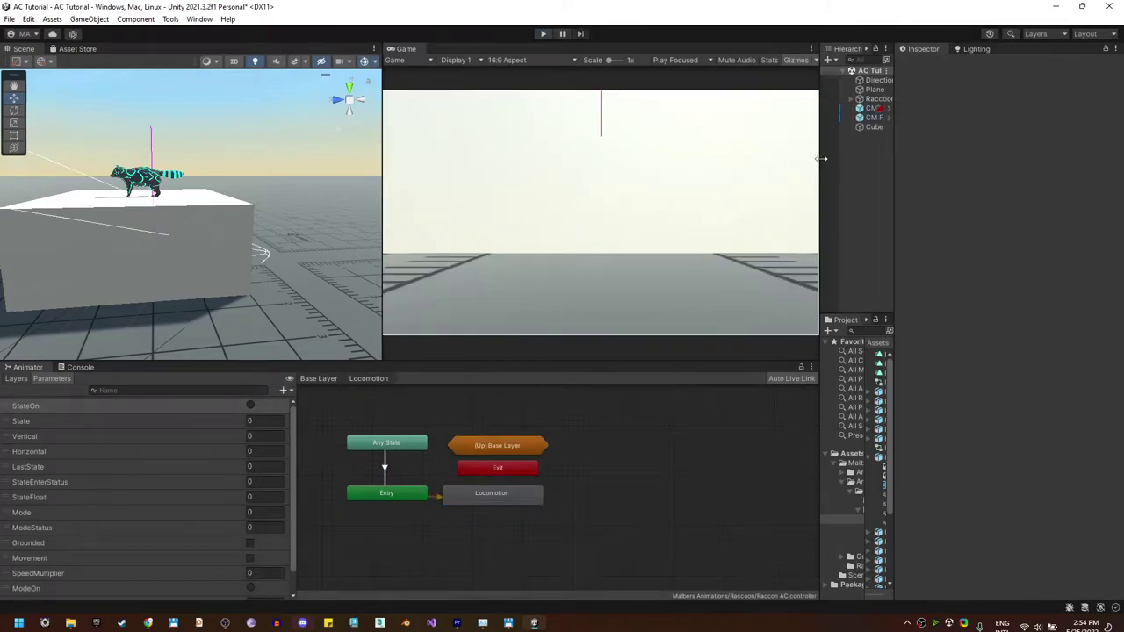
Open the Fall parameters of the Raccoon Fall state in the Animal component and set Offset to -0.2.
drag(824, 164, 731, 165)
click(790, 98)
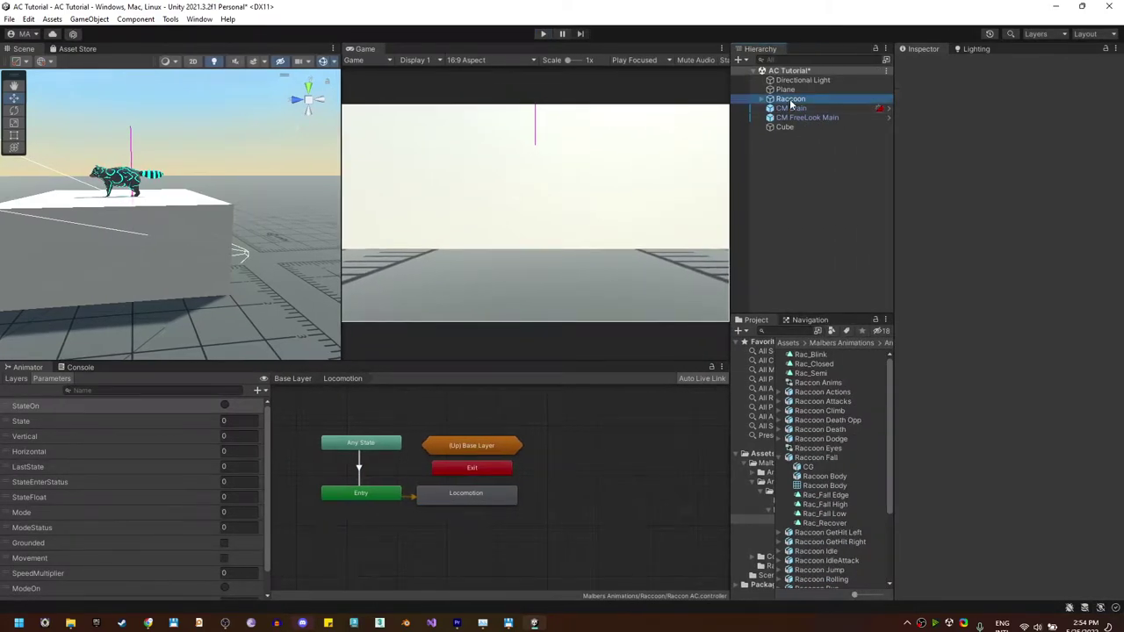
scroll(1019, 320, down, 1)
click(1031, 296)
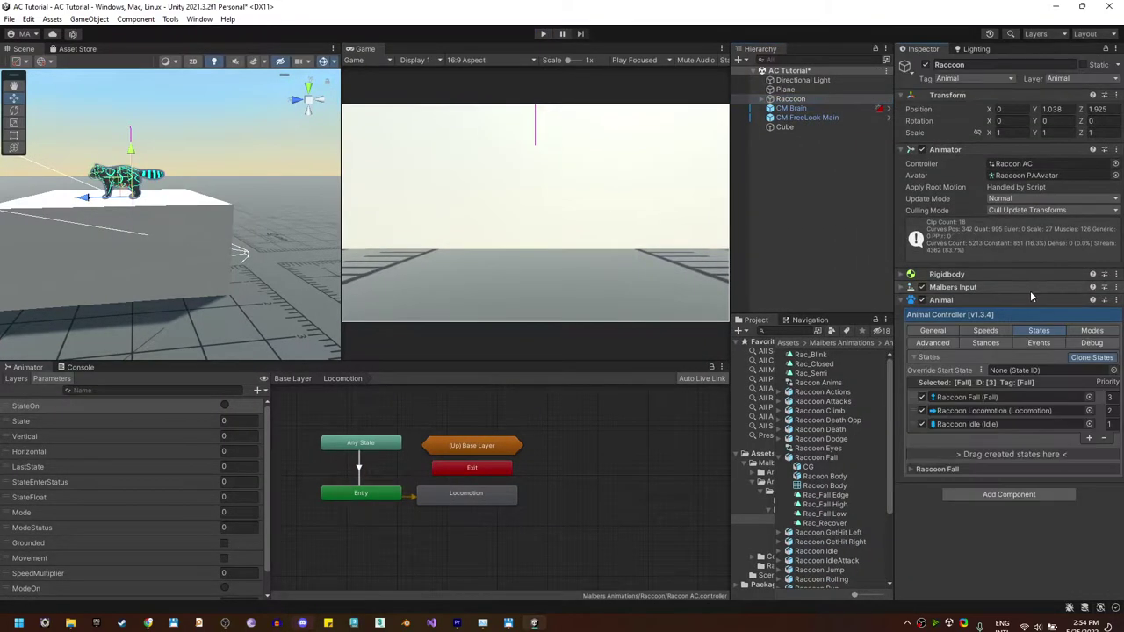
click(917, 398)
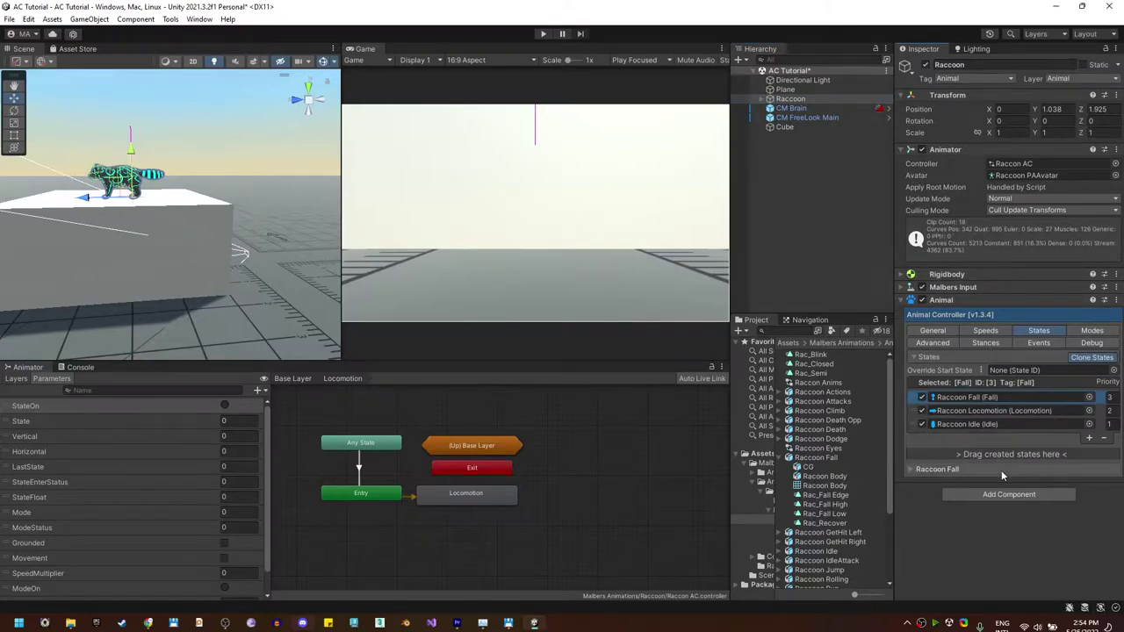
click(949, 472)
scroll(943, 443, down, 2)
click(1089, 402)
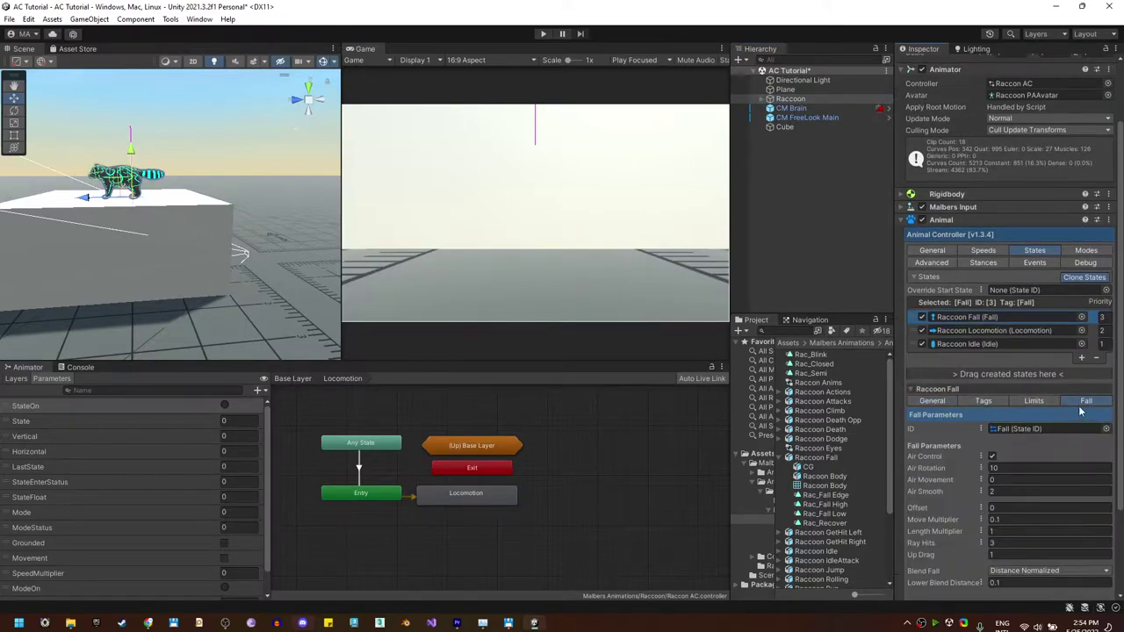
scroll(1060, 420, down, 2)
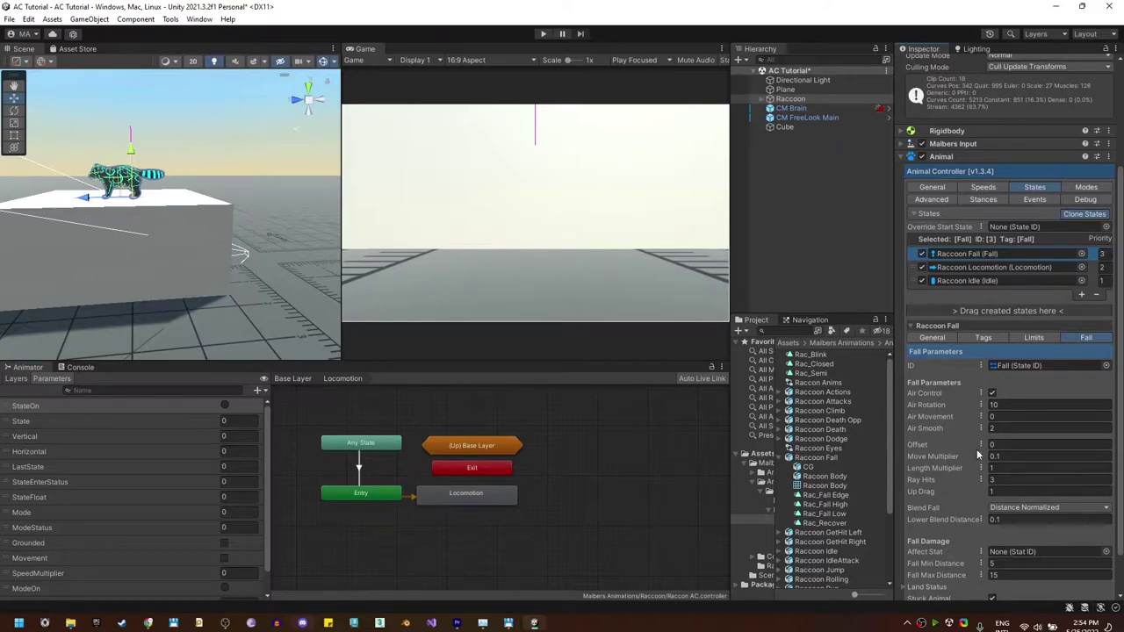
Play the scene twice and walk the raccoon across the Cube's top to its edges to test the new Offset.
click(543, 33)
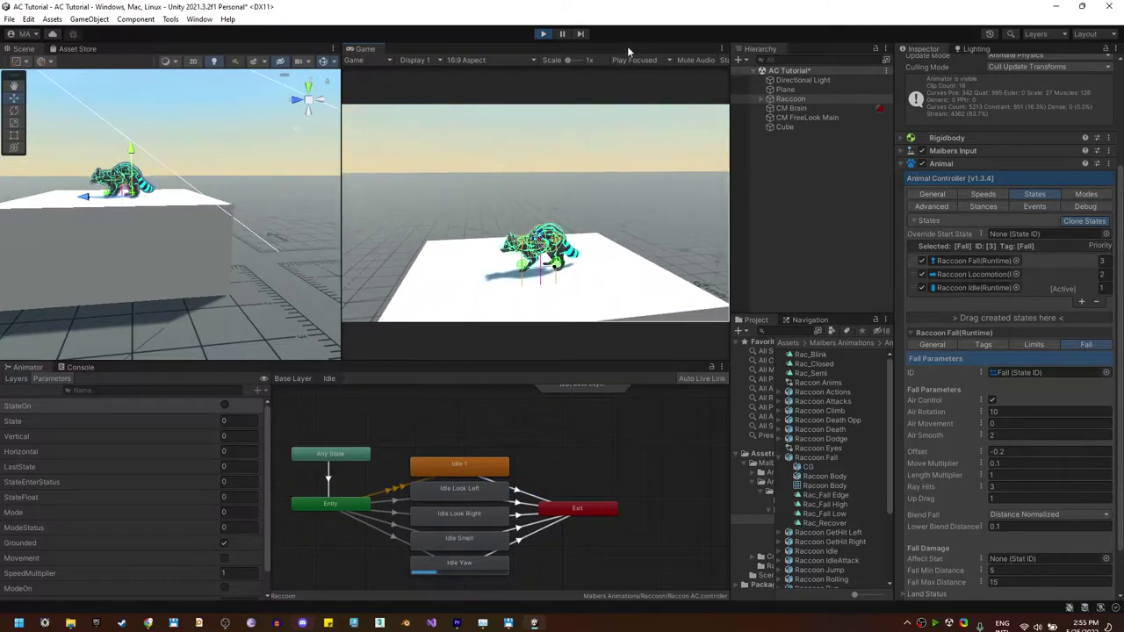
key(a)
key(d)
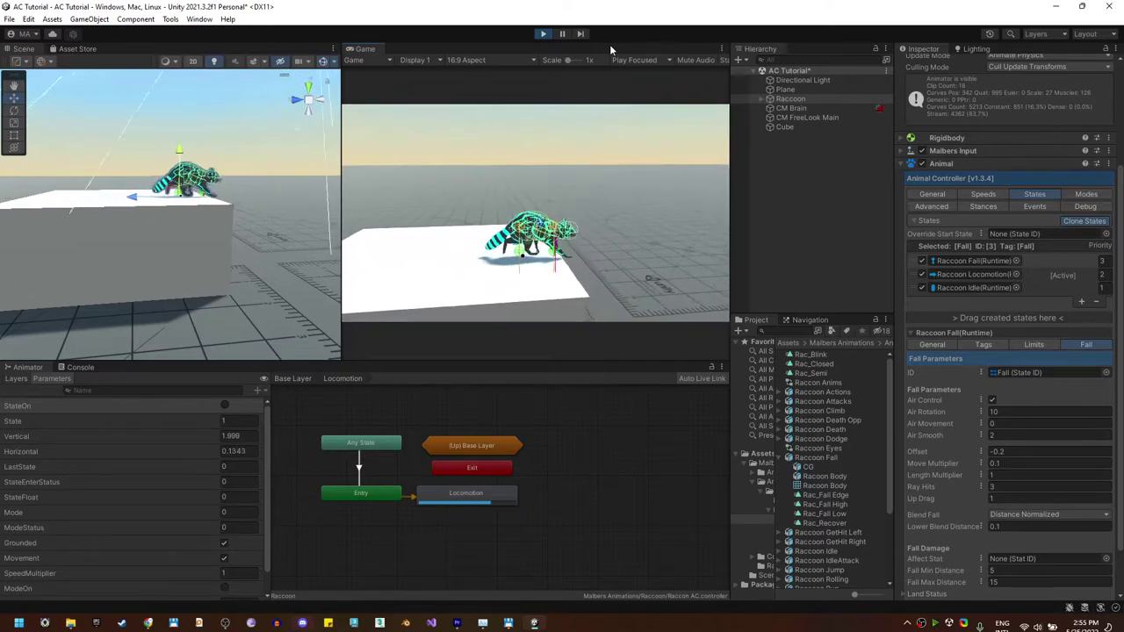
click(549, 36)
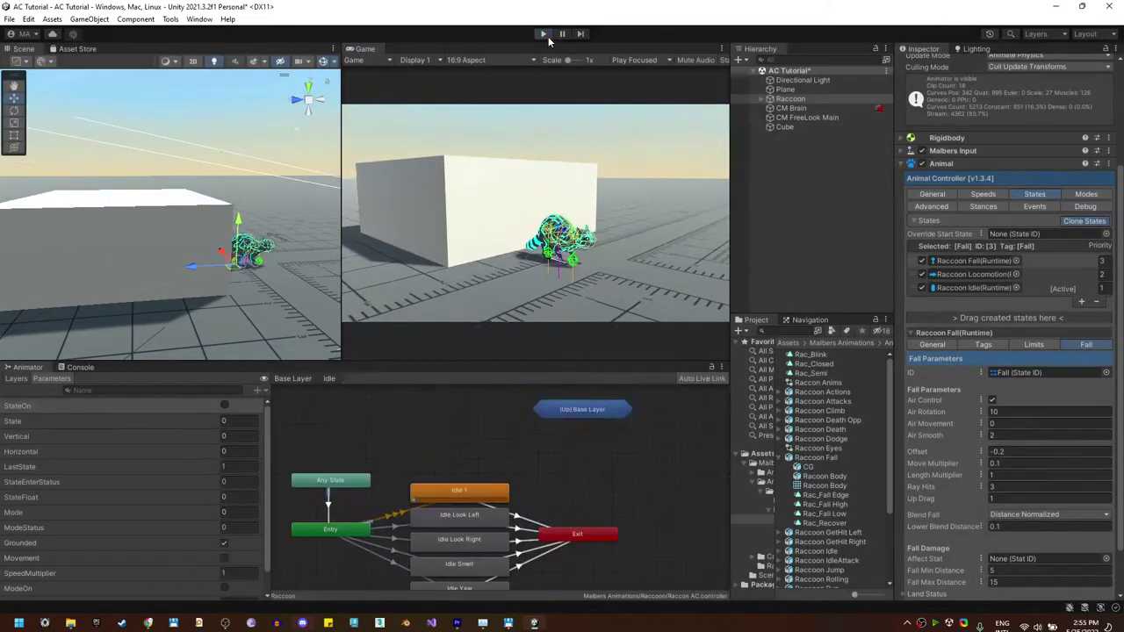
click(548, 36)
key(a)
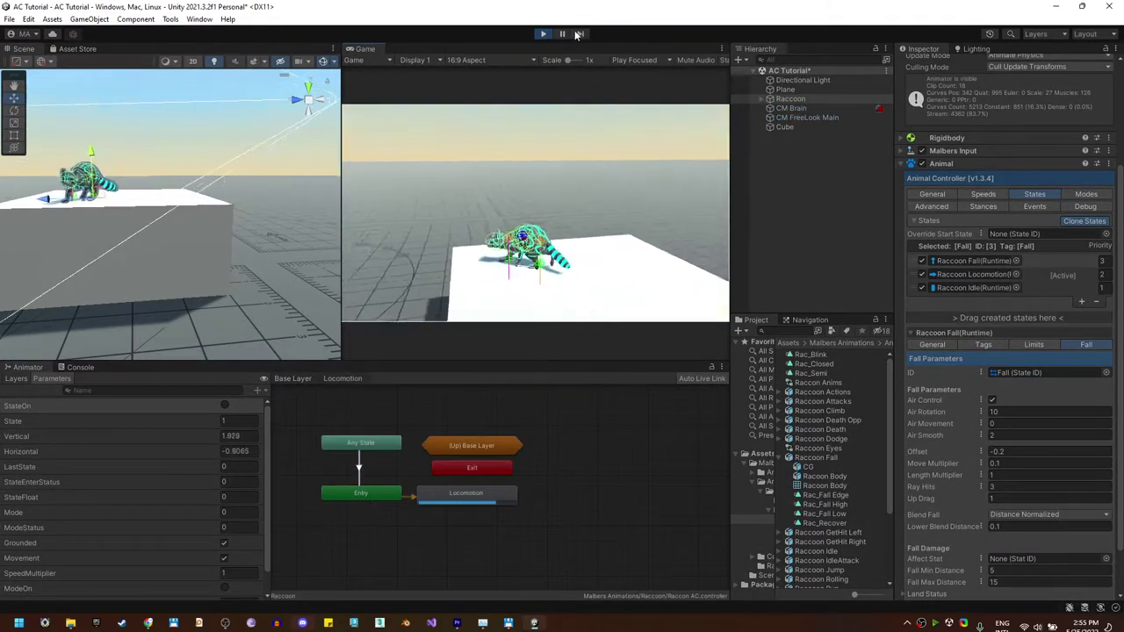
click(544, 34)
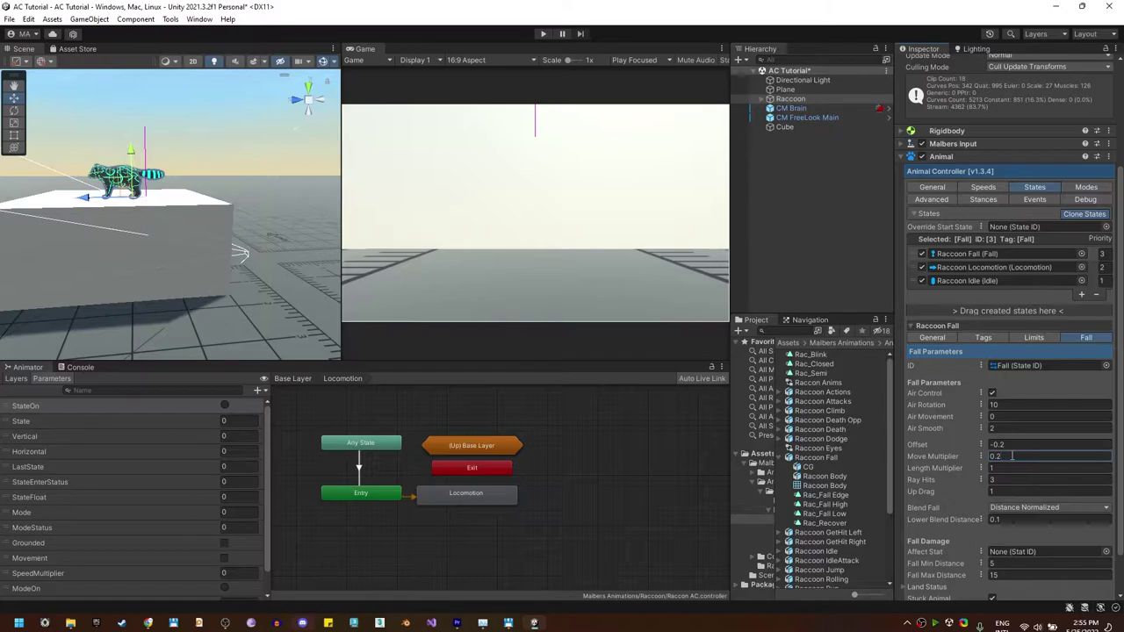
Test the Fall state with a Move Multiplier of 0.2, and set it to 0 and test the fall again.
click(544, 33)
text(0)
click(542, 34)
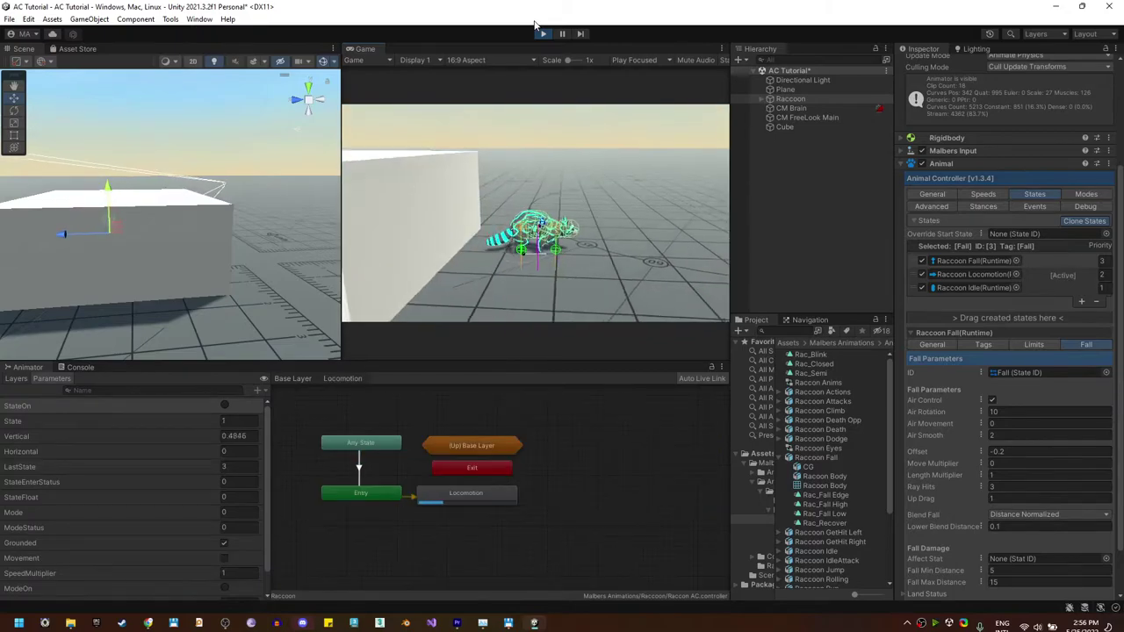
click(543, 34)
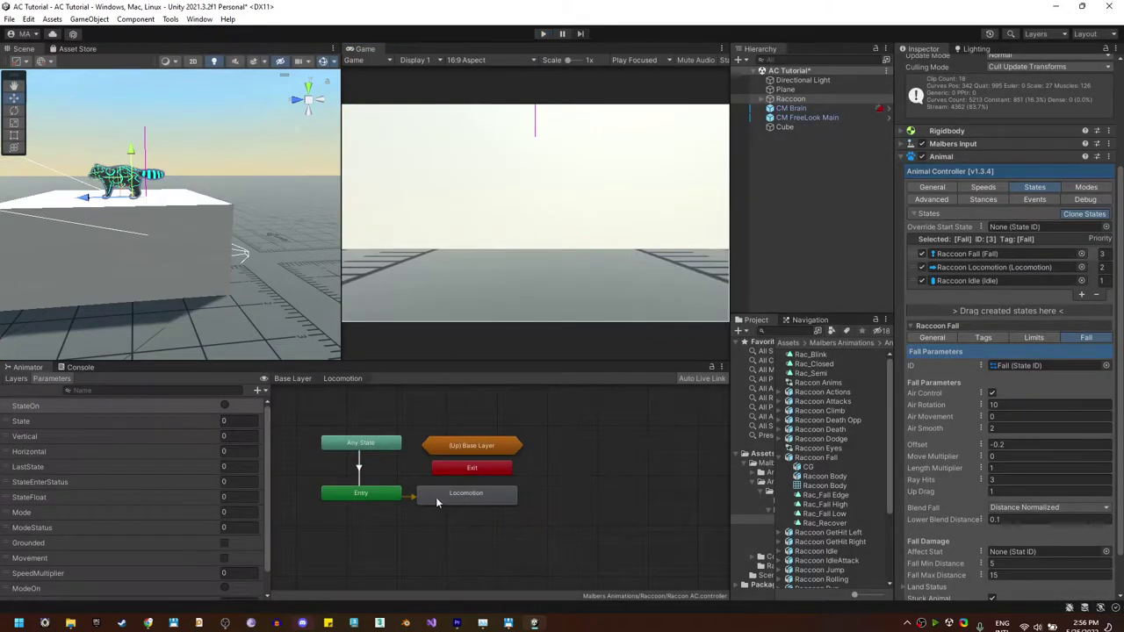
Move the Raccoon off the Cube and high above the ground, to about Y 6.76, Z -2.61.
click(184, 249)
click(129, 180)
middle_drag(205, 271, 170, 305)
scroll(139, 274, down, 6)
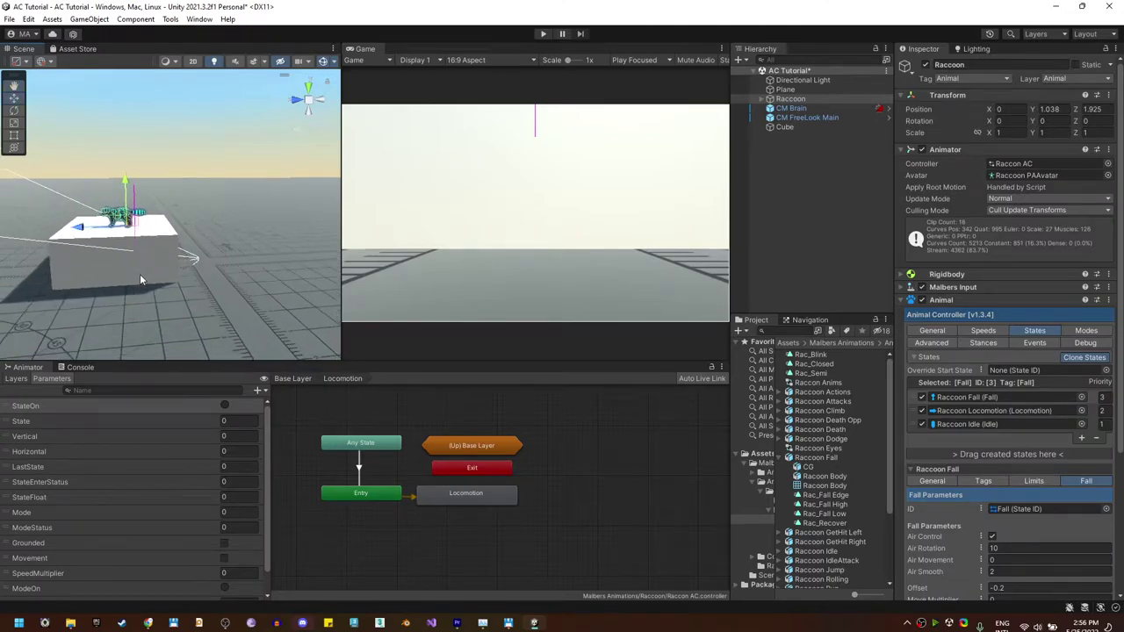
middle_drag(177, 235, 103, 317)
drag(90, 288, 240, 103)
middle_drag(221, 200, 156, 216)
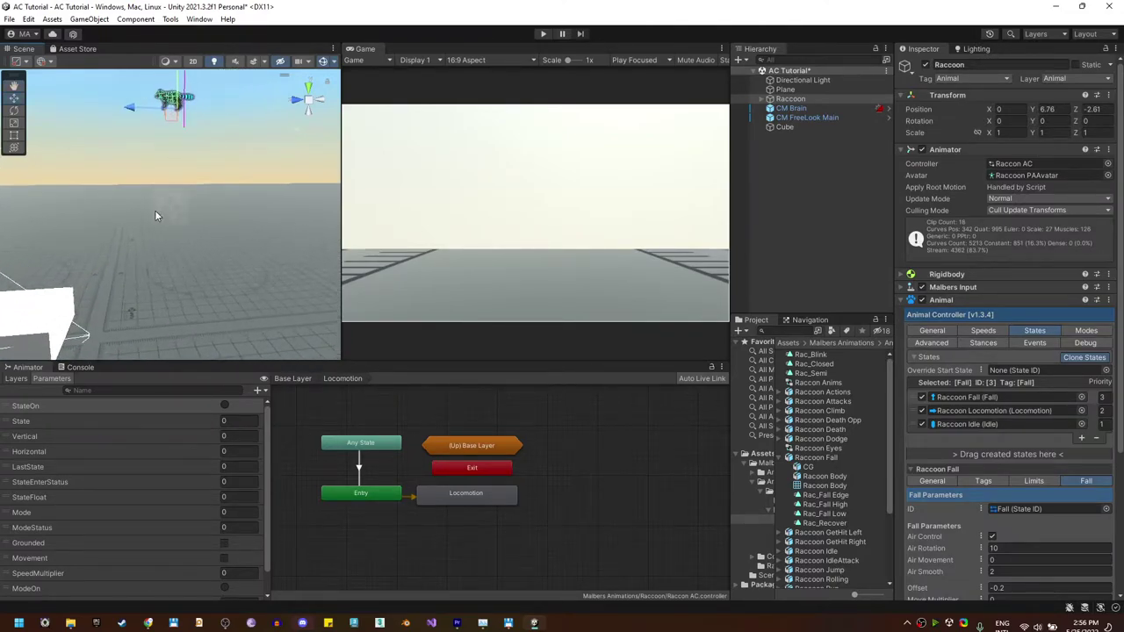
Open the Fall sub-state machine from the Base Layer and locate the motion clip of its Fall state.
click(290, 379)
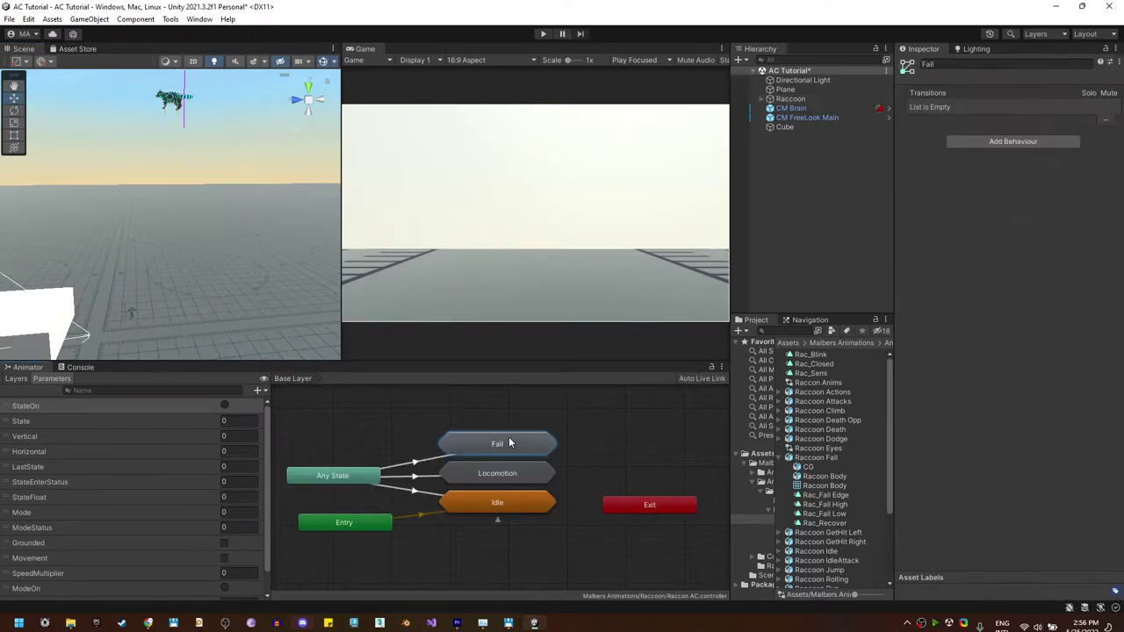
double_click(509, 437)
click(449, 507)
click(1019, 94)
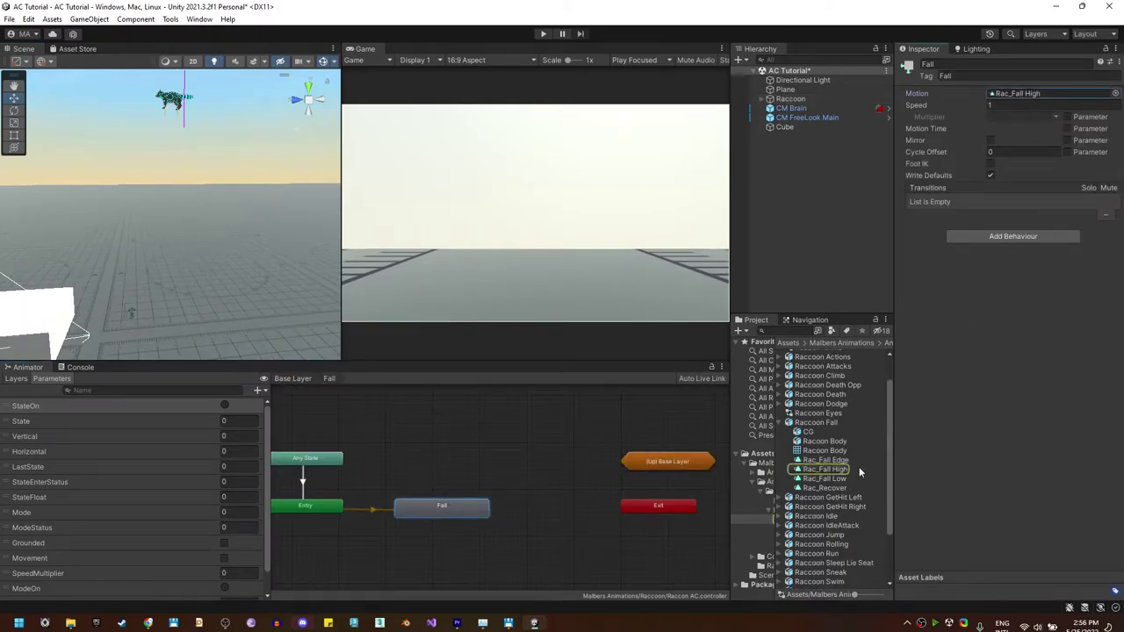
Compare the poses of the Rac_Fall High and Rac_Fall Low animation clips in their previews.
click(830, 478)
click(833, 462)
click(829, 480)
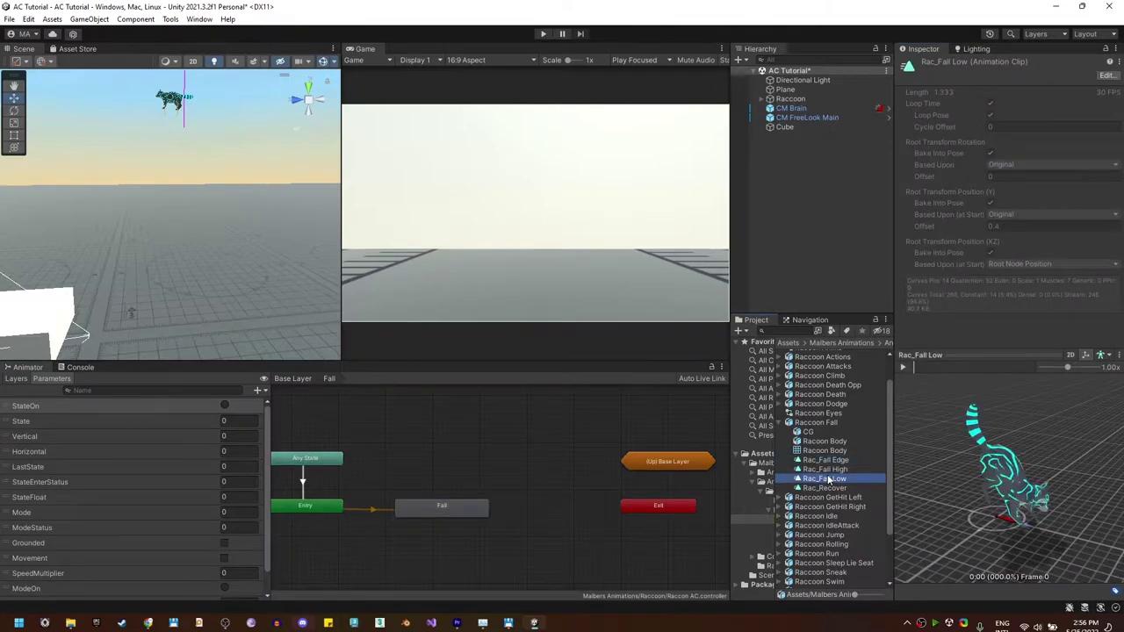
click(830, 470)
click(829, 481)
click(835, 470)
click(835, 481)
click(837, 471)
click(837, 480)
click(839, 471)
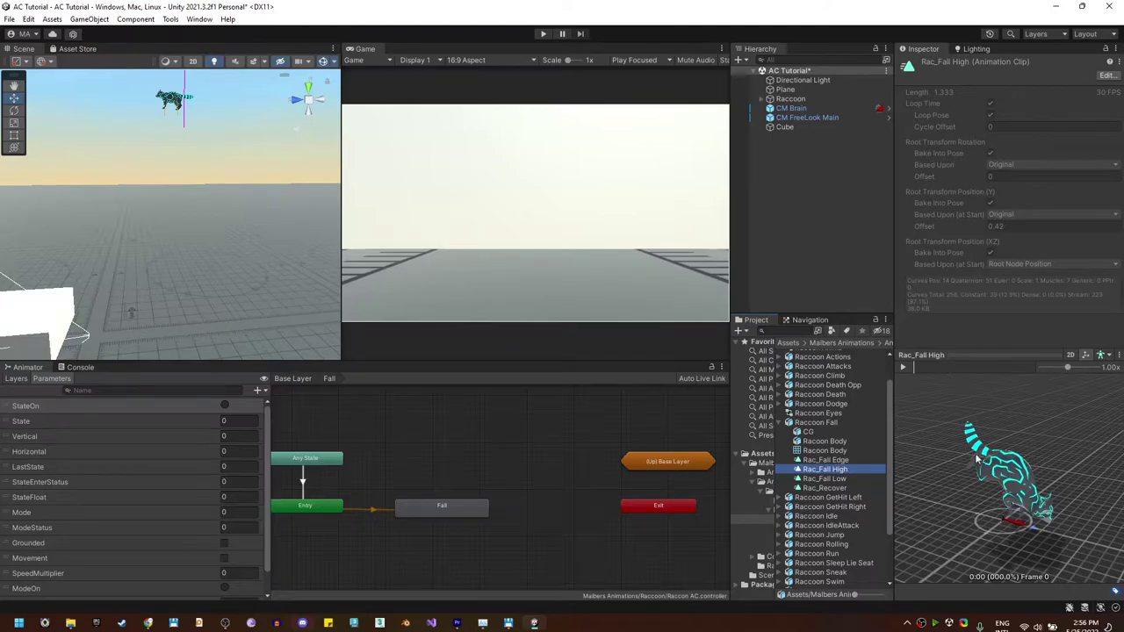
Create a new blend tree in the Fall state and open it for editing.
middle_drag(480, 531, 494, 507)
right_click(449, 483)
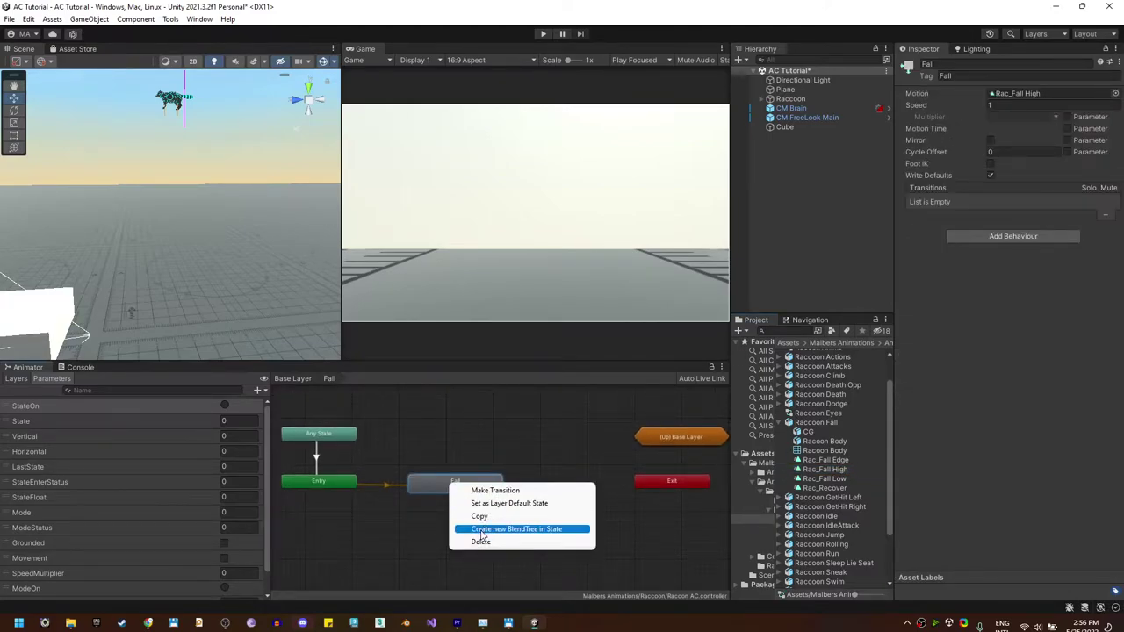
click(481, 532)
double_click(469, 485)
click(470, 478)
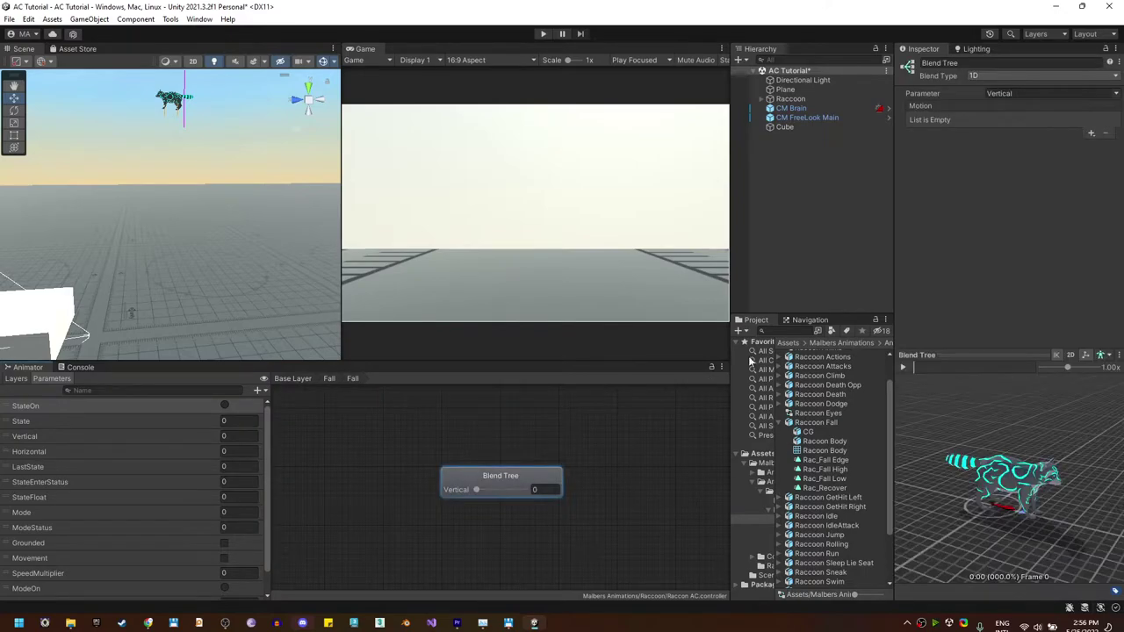
Add two motion fields to the blend tree and assign Rac_Fall High and Rac_Fall Low to them.
click(1094, 135)
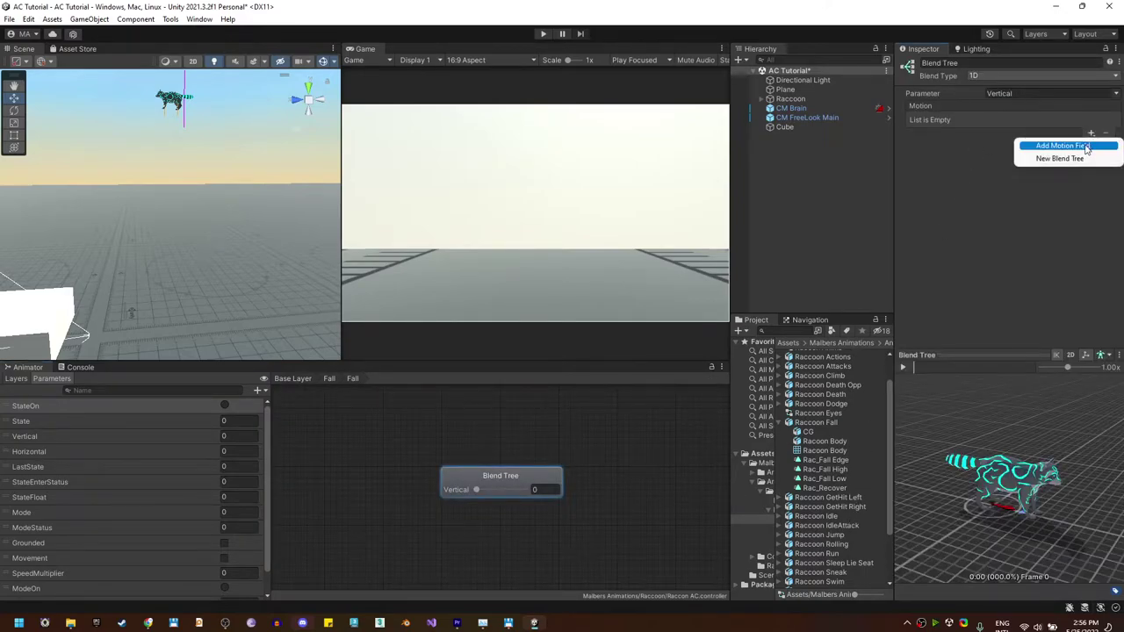
click(1087, 145)
click(1092, 134)
click(1088, 147)
mouse_move(971, 179)
mouse_down()
mouse_move(962, 160)
mouse_move(975, 173)
mouse_up()
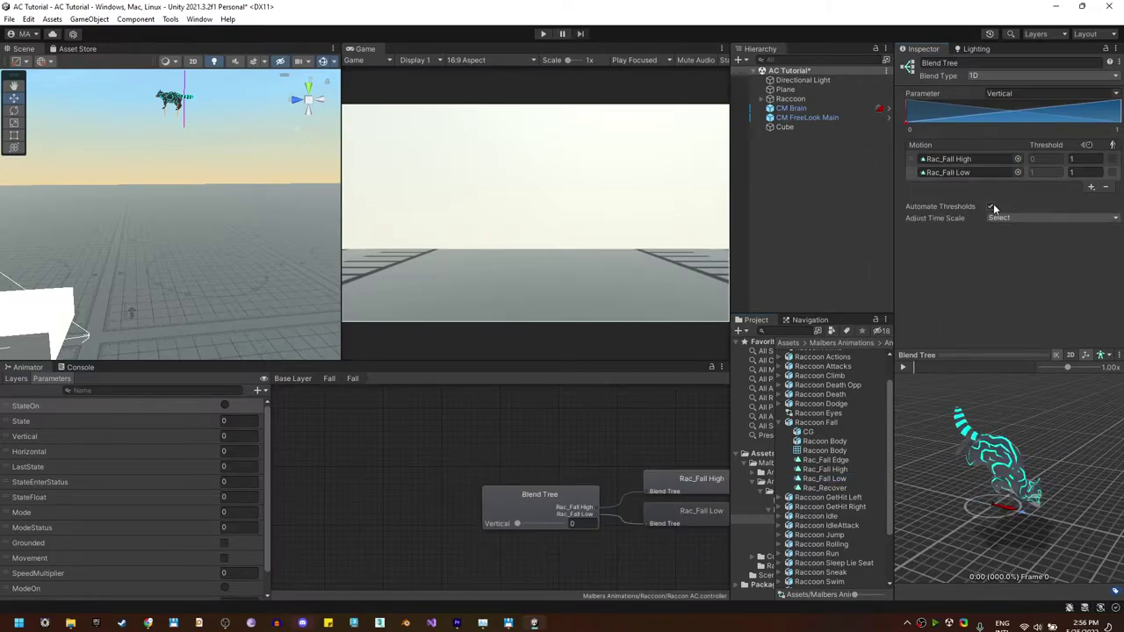
Disable Automate Thresholds and set the blend tree's parameter to StateFloat.
click(990, 206)
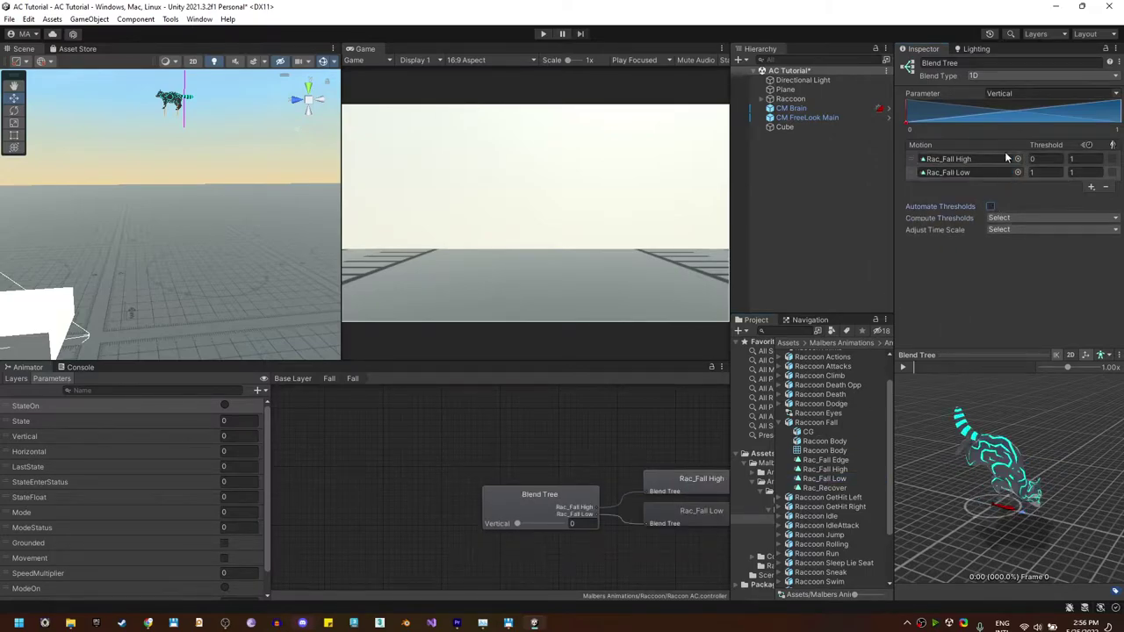
click(1117, 94)
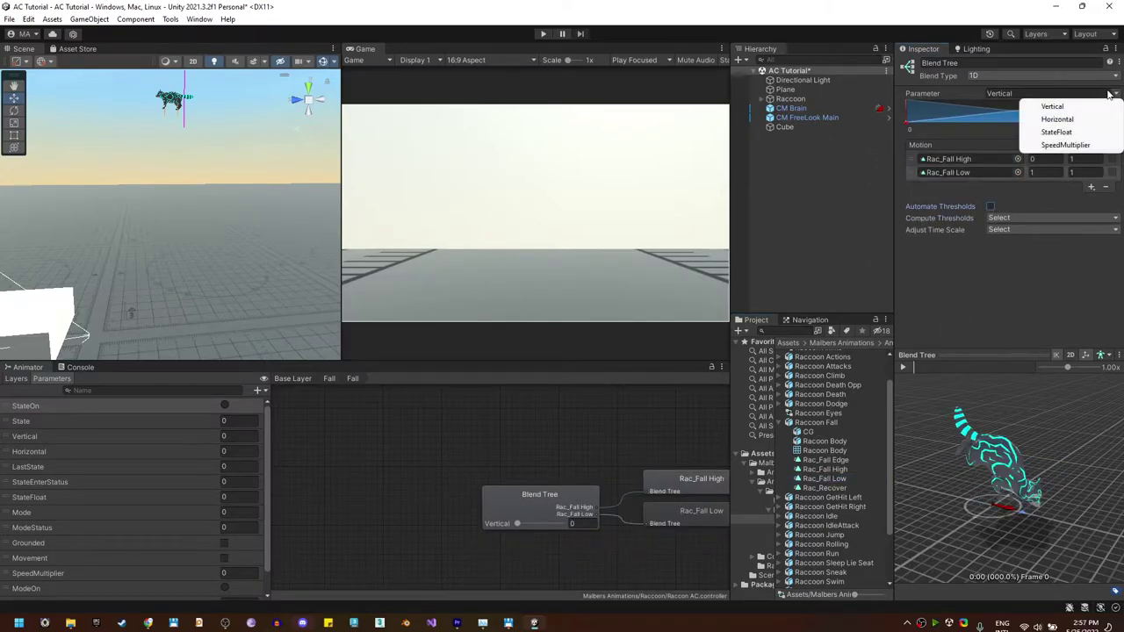
click(1055, 133)
middle_drag(449, 494, 364, 471)
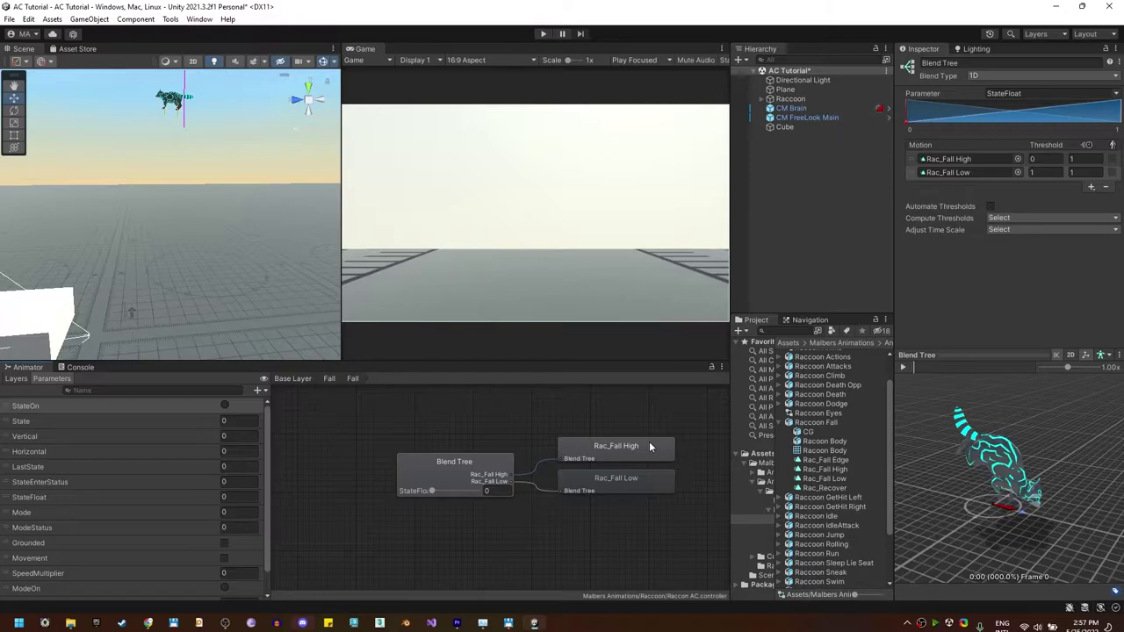
mouse_move(434, 491)
mouse_down()
mouse_move(498, 492)
mouse_move(423, 503)
mouse_up()
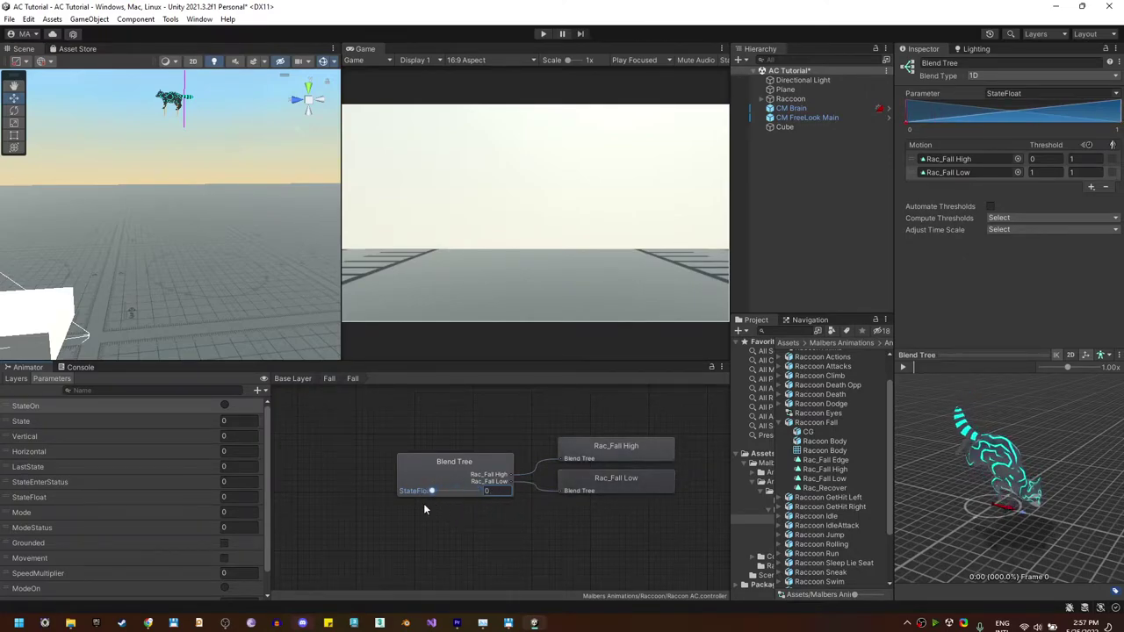
Play the scene four times to watch StateFloat blend the fall animations while the raccoon drops to the ground.
click(543, 33)
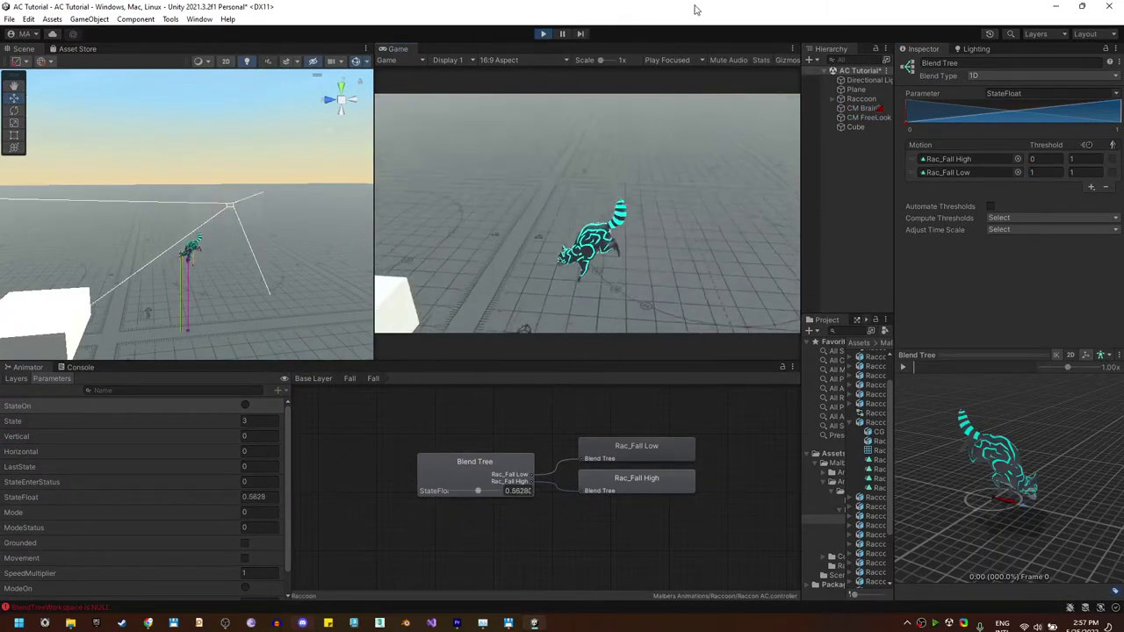
click(543, 34)
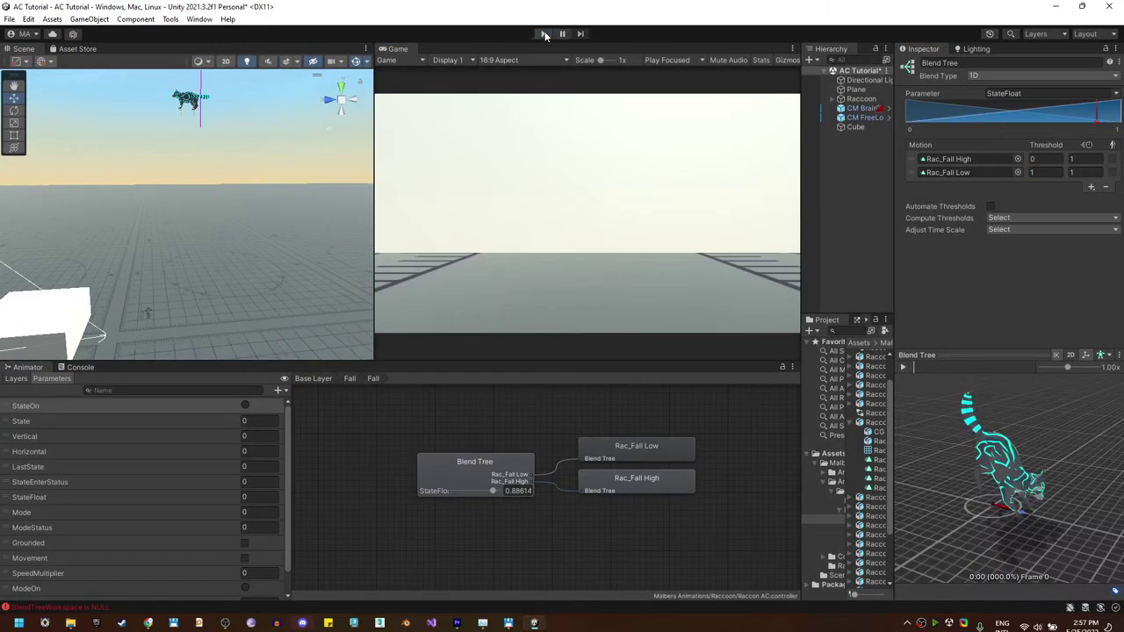
click(543, 33)
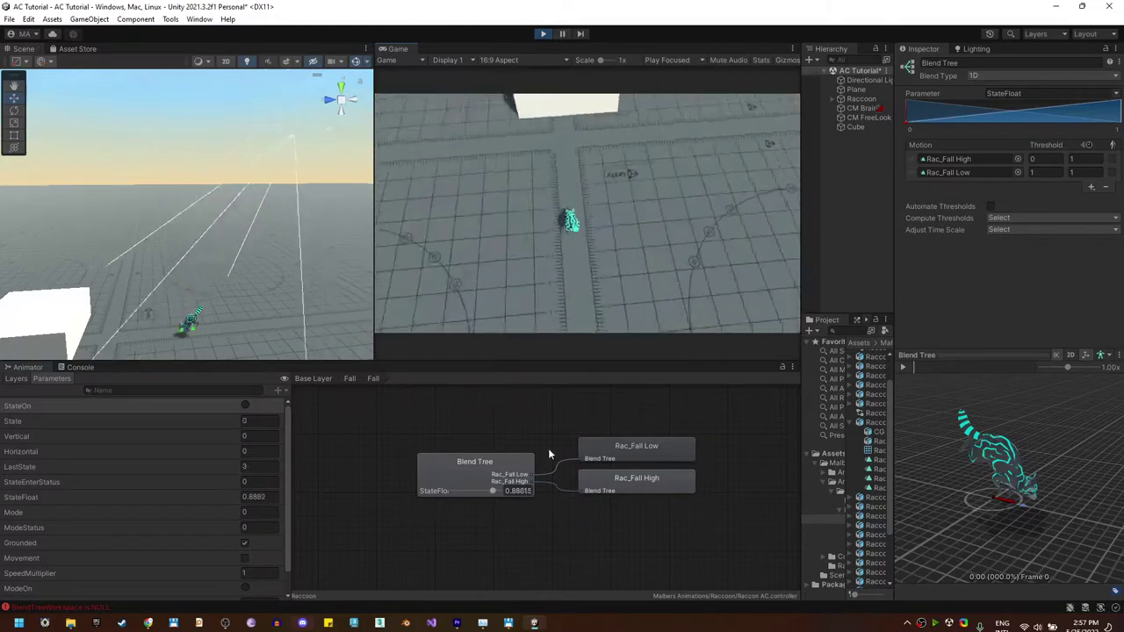
click(543, 33)
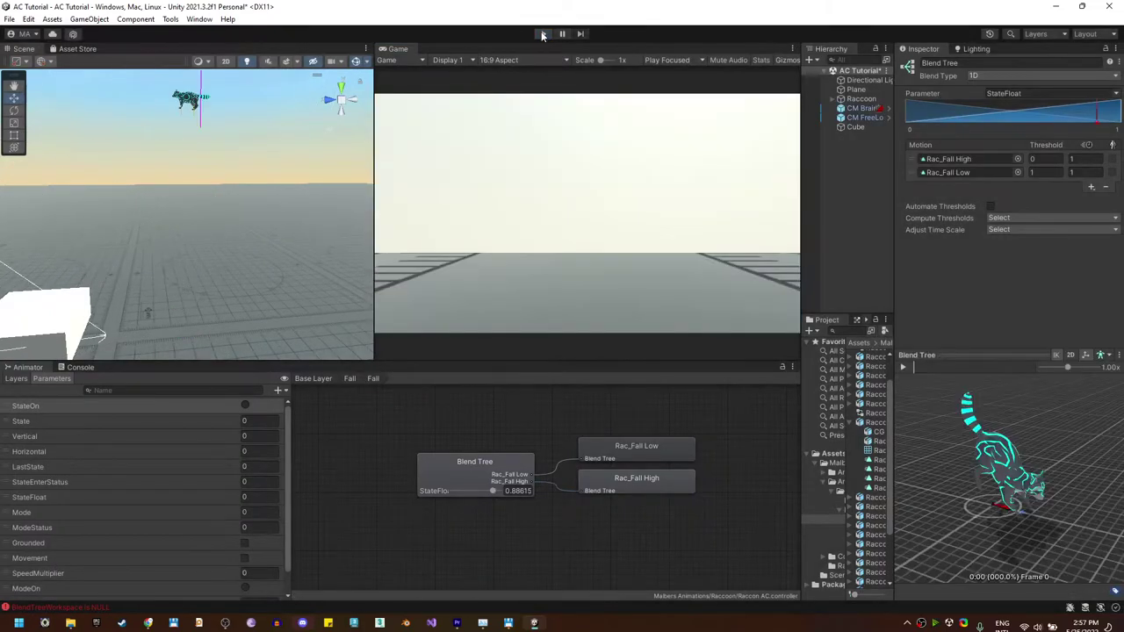
click(543, 34)
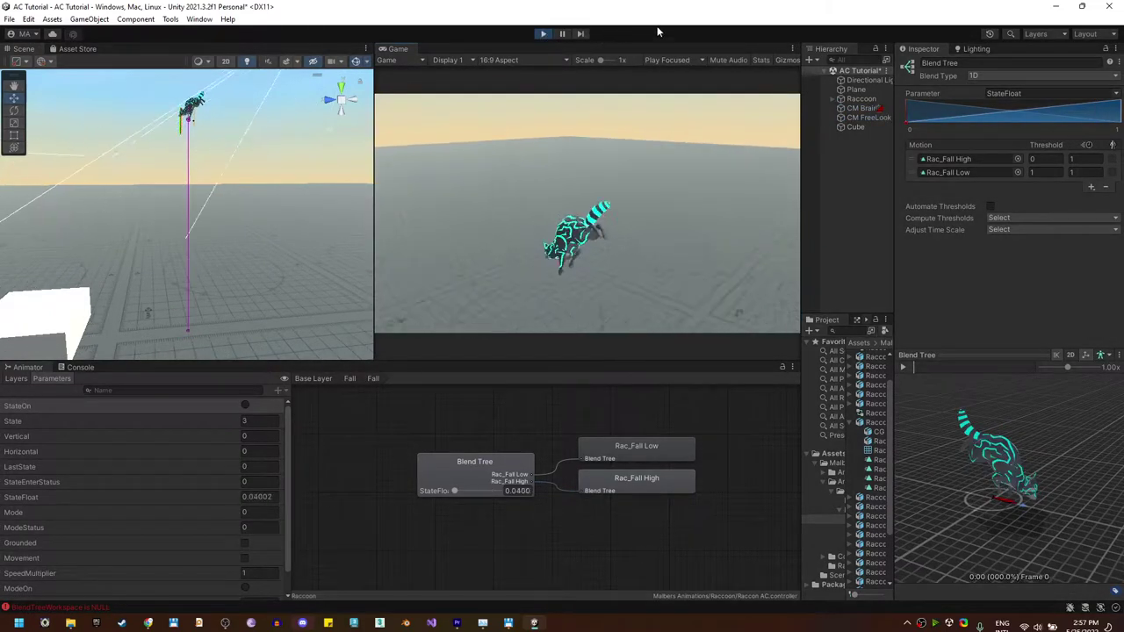
click(545, 34)
click(545, 33)
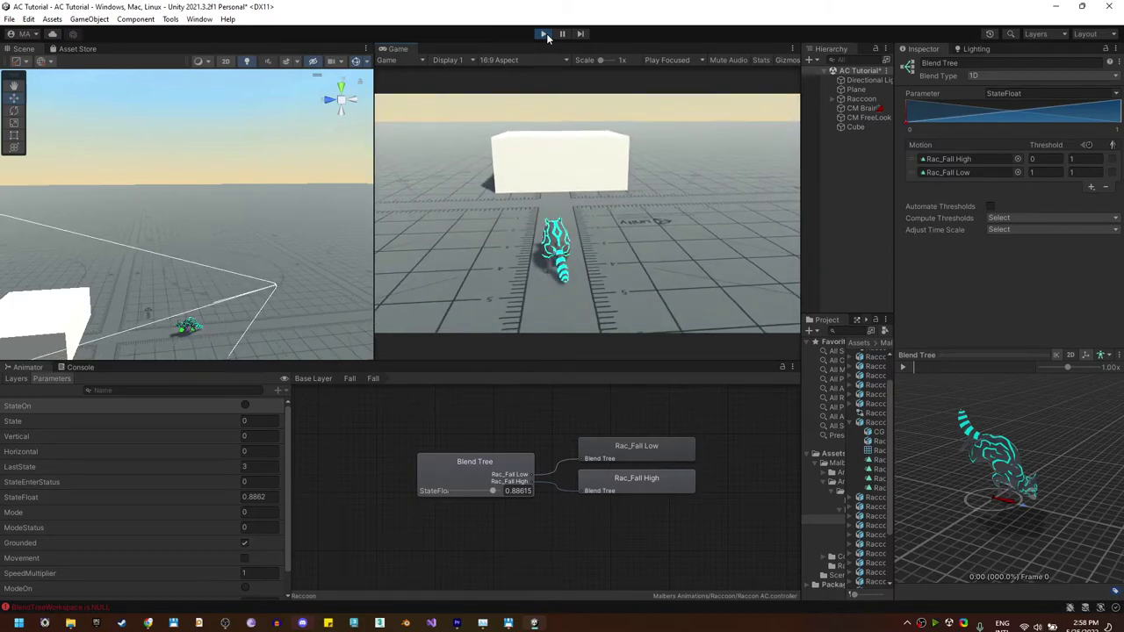
click(545, 33)
Scale up the Cube and move the Raccoon above it to Z 0.64.
click(54, 318)
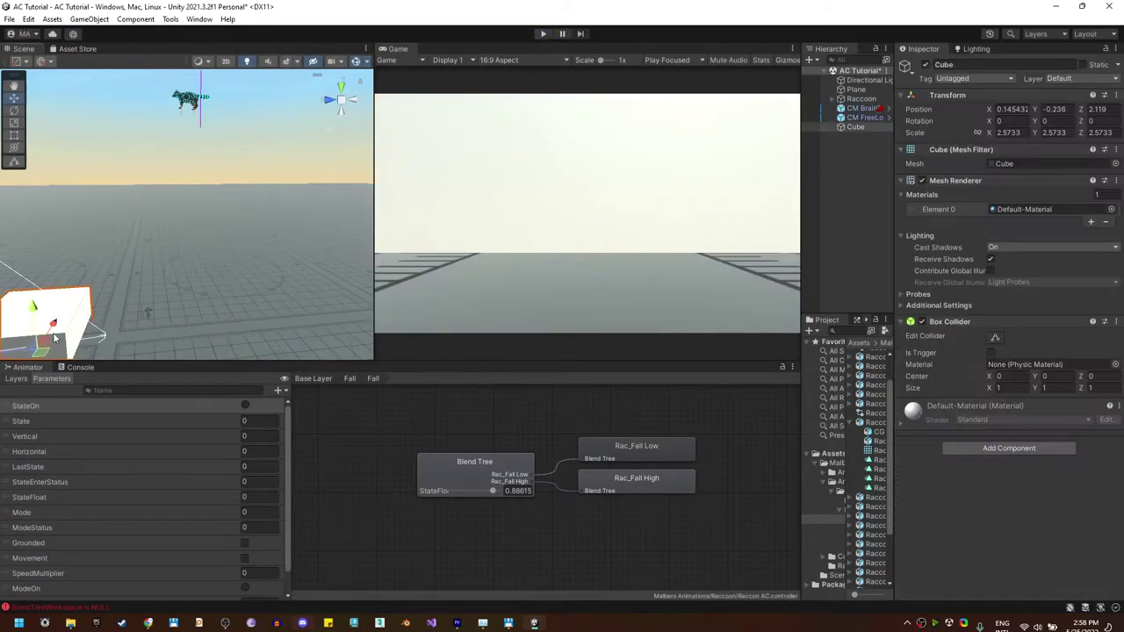
key(r)
drag(36, 350, 98, 326)
click(198, 101)
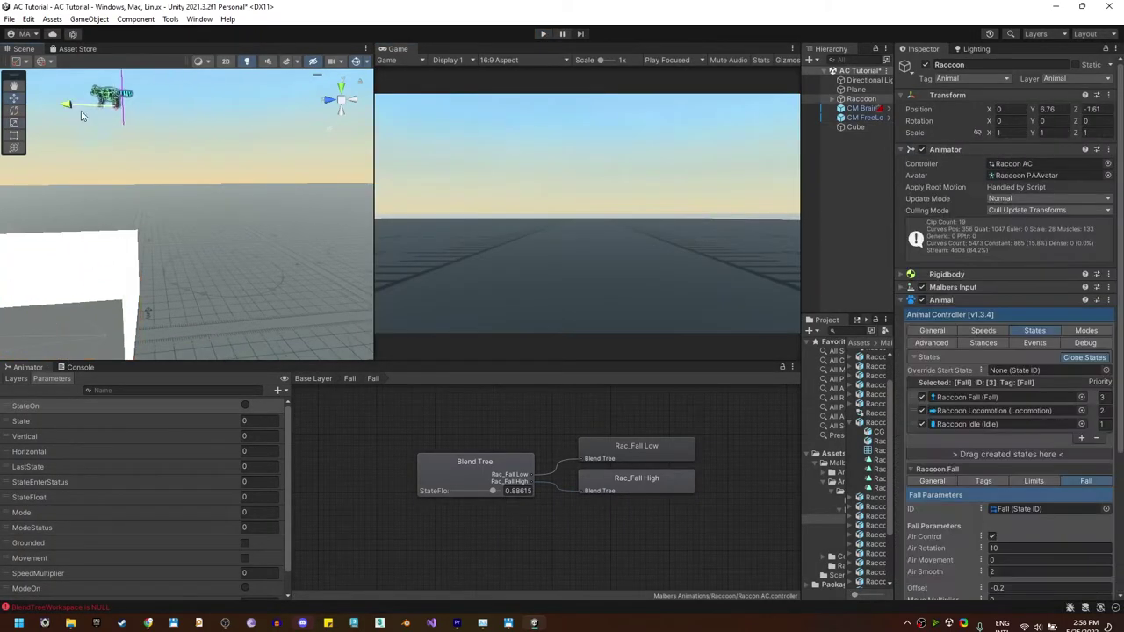
Play the scene and run the raccoon off the Cube's edge to test the blended fall.
click(544, 35)
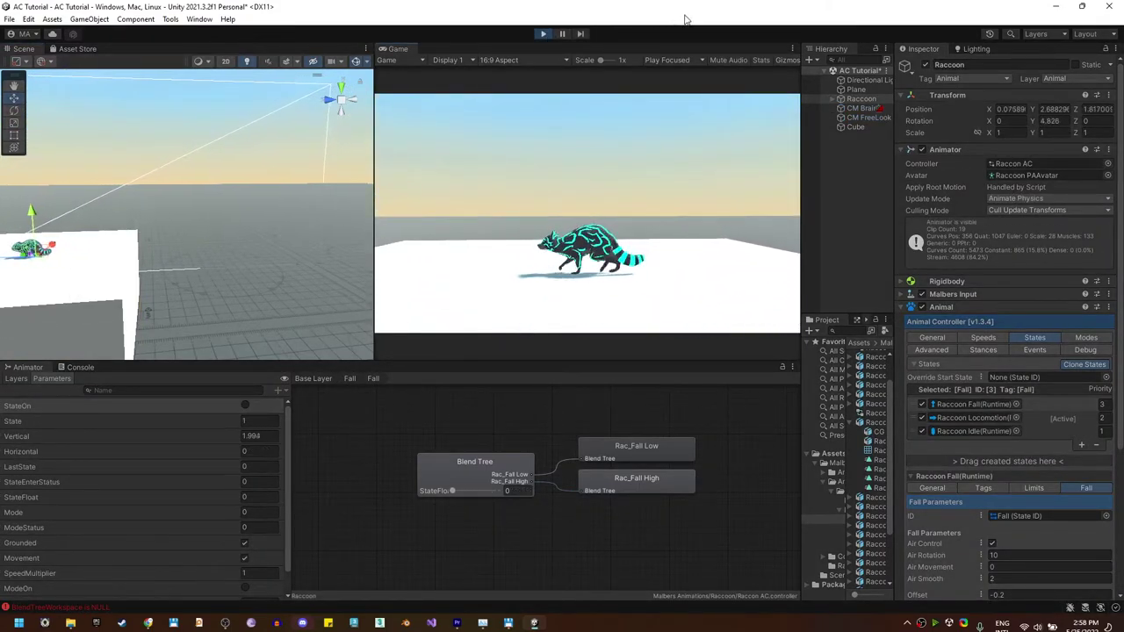
key(shift)
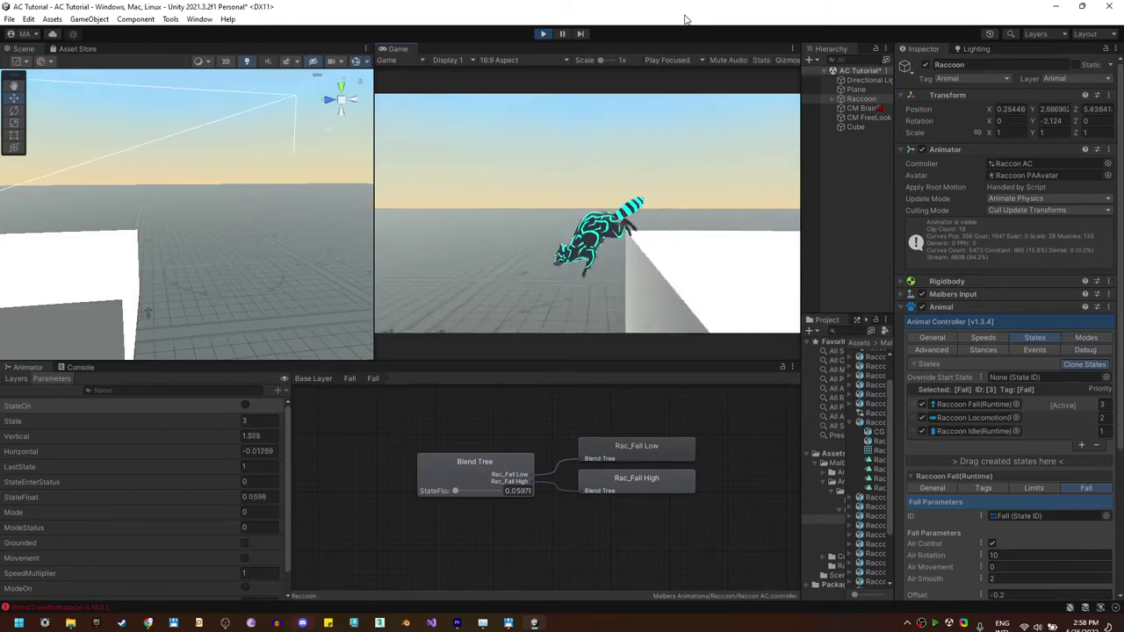
key(s)
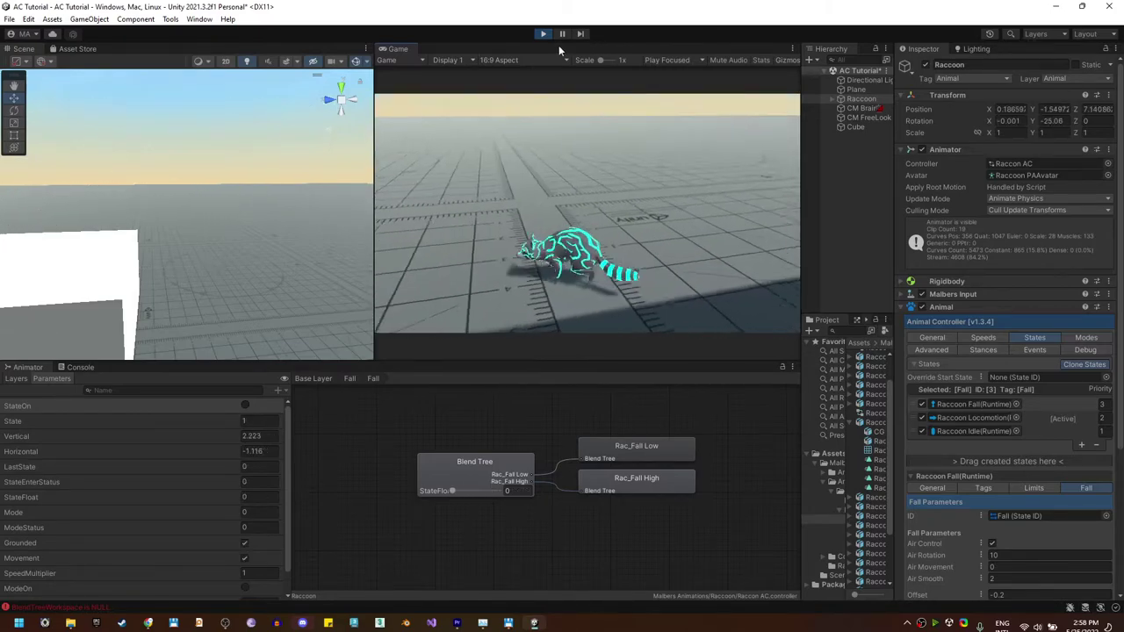
key(d)
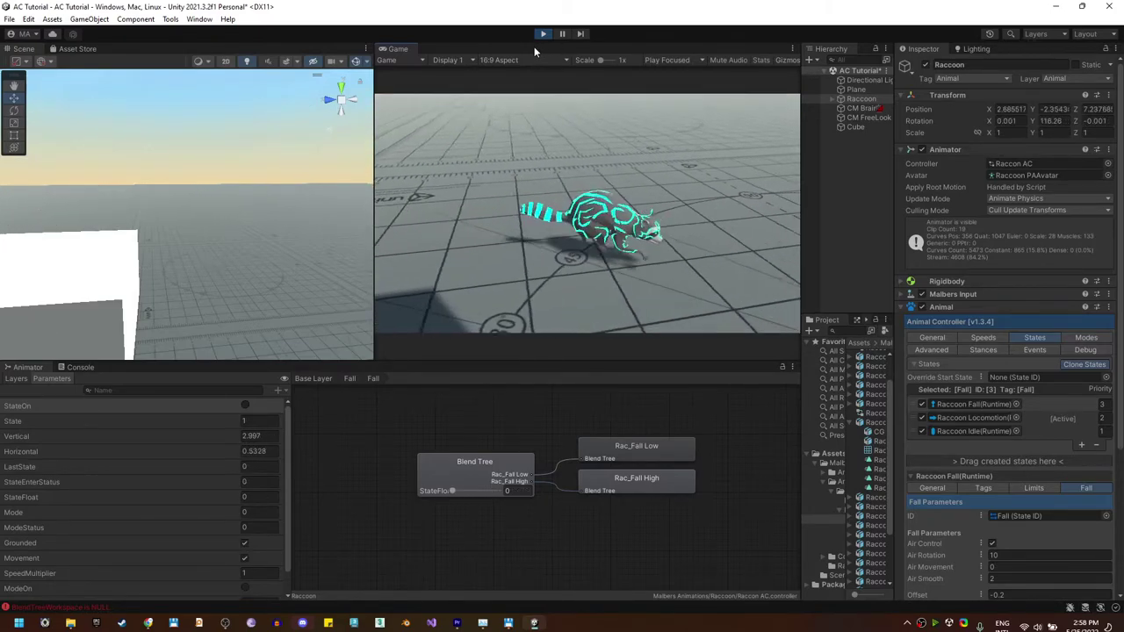
click(544, 35)
Snap the Raccoon onto the Cube's top surface, at about Y 2.69, Z 2.62, and widen the project browser.
middle_drag(272, 209, 270, 220)
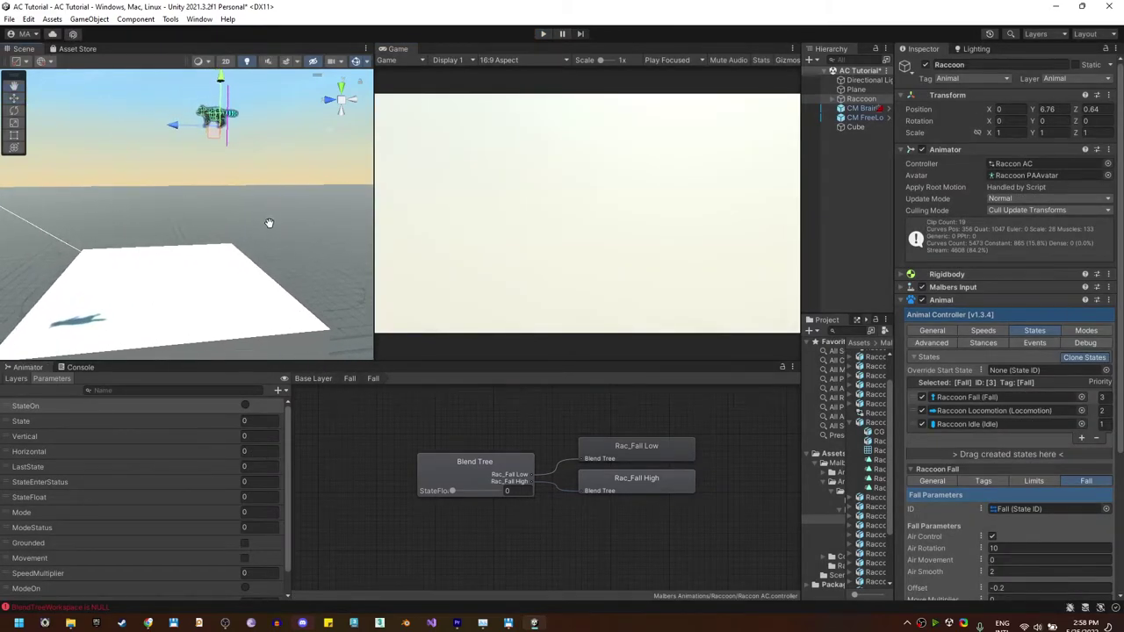
ctrl+shift+drag(217, 124, 142, 293)
drag(801, 397, 718, 390)
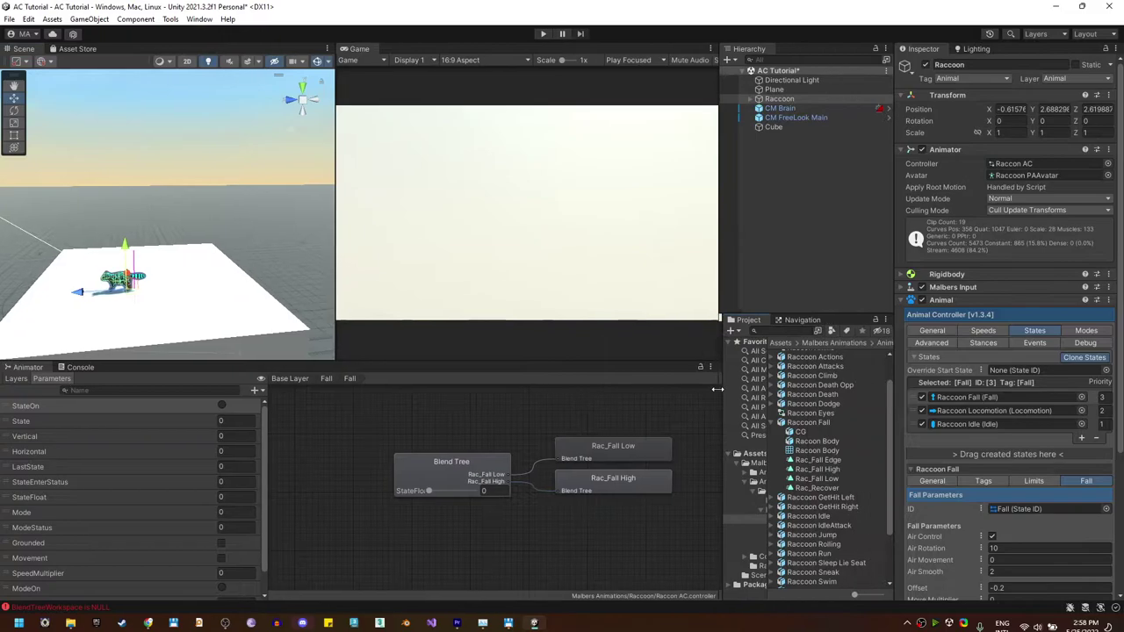
Preview the Rac_Fall Edge clip and create an empty state above Fall in the Fall sub-state machine.
click(815, 460)
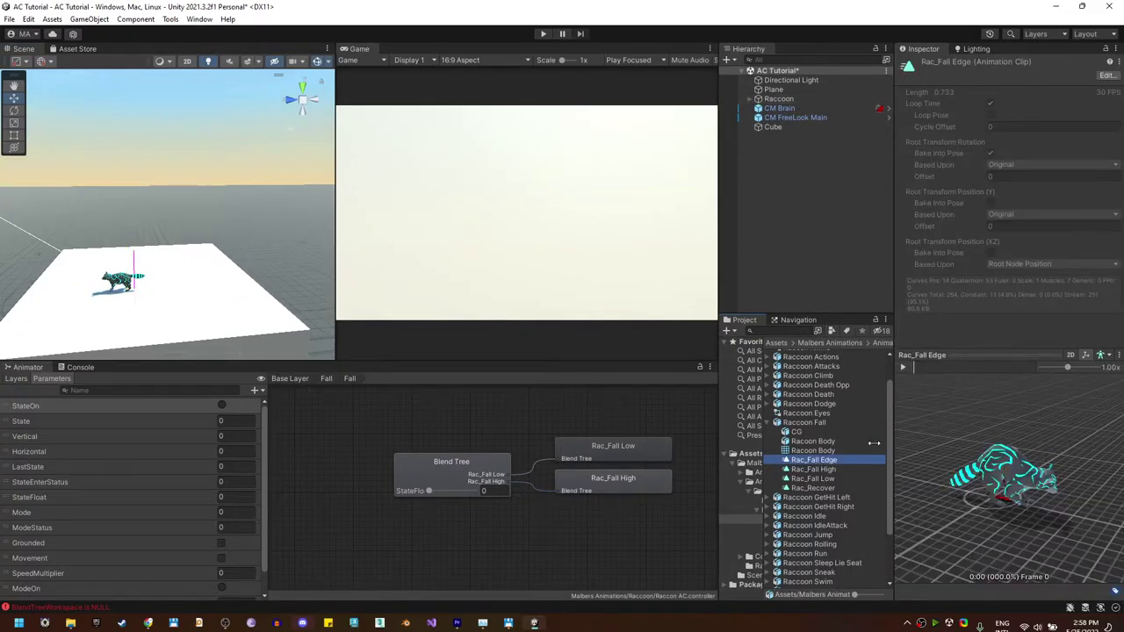
click(327, 378)
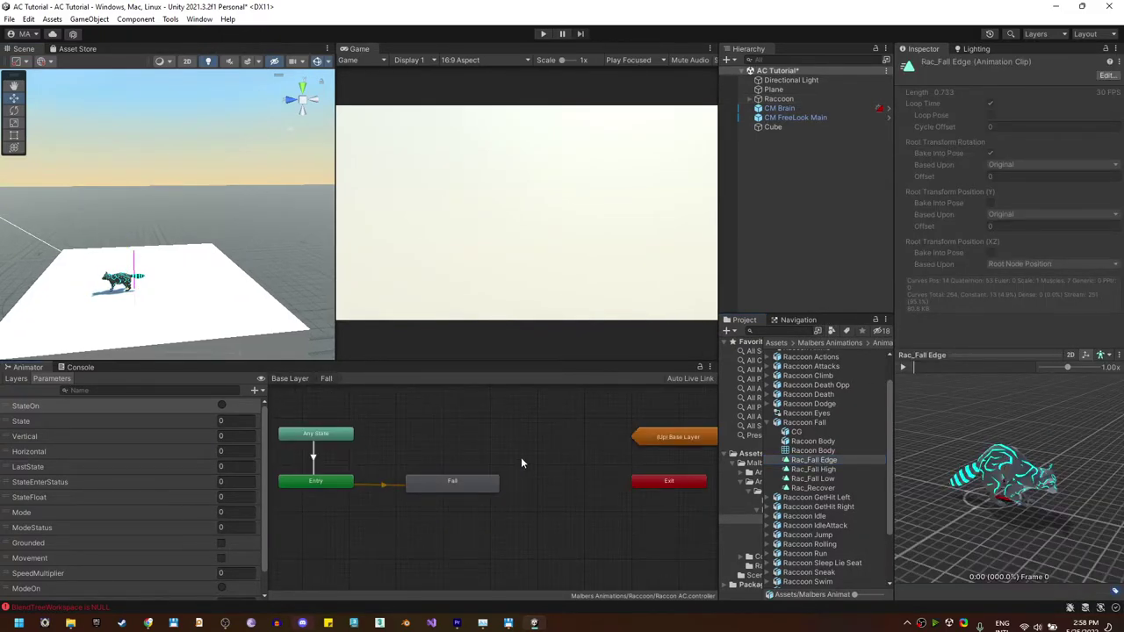
right_click(441, 412)
mouse_move(464, 419)
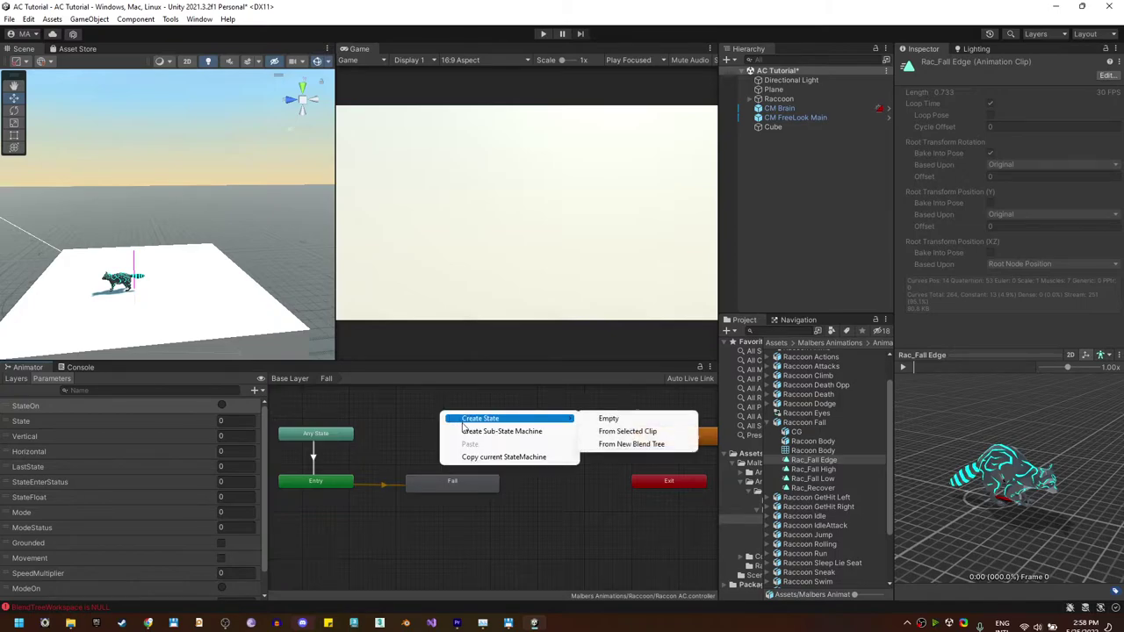
click(600, 419)
drag(531, 429, 498, 450)
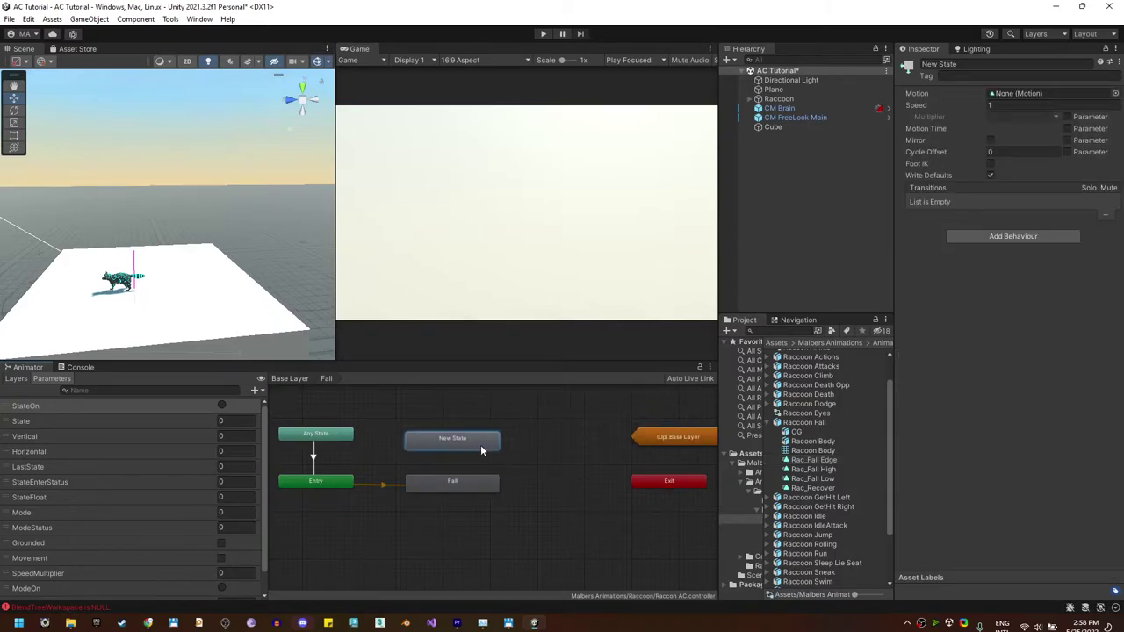
Name the new state Fall From Edge and set its tag to FallEdge.
click(961, 65)
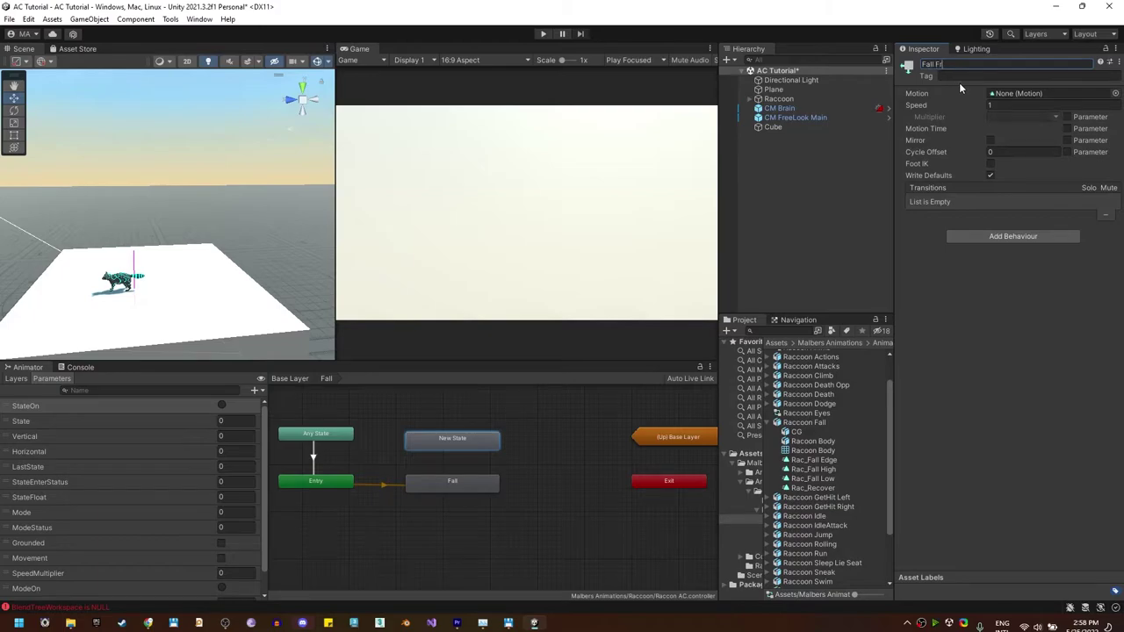
text(Fall From Edge)
key(Return)
click(971, 76)
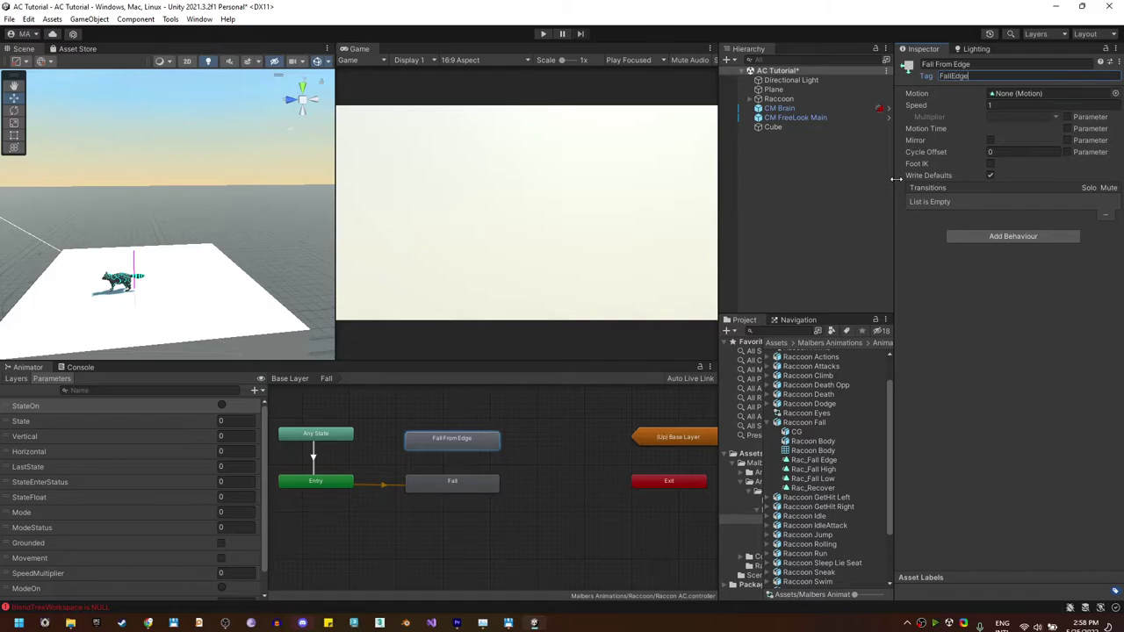
drag(973, 77, 925, 73)
right_click(957, 78)
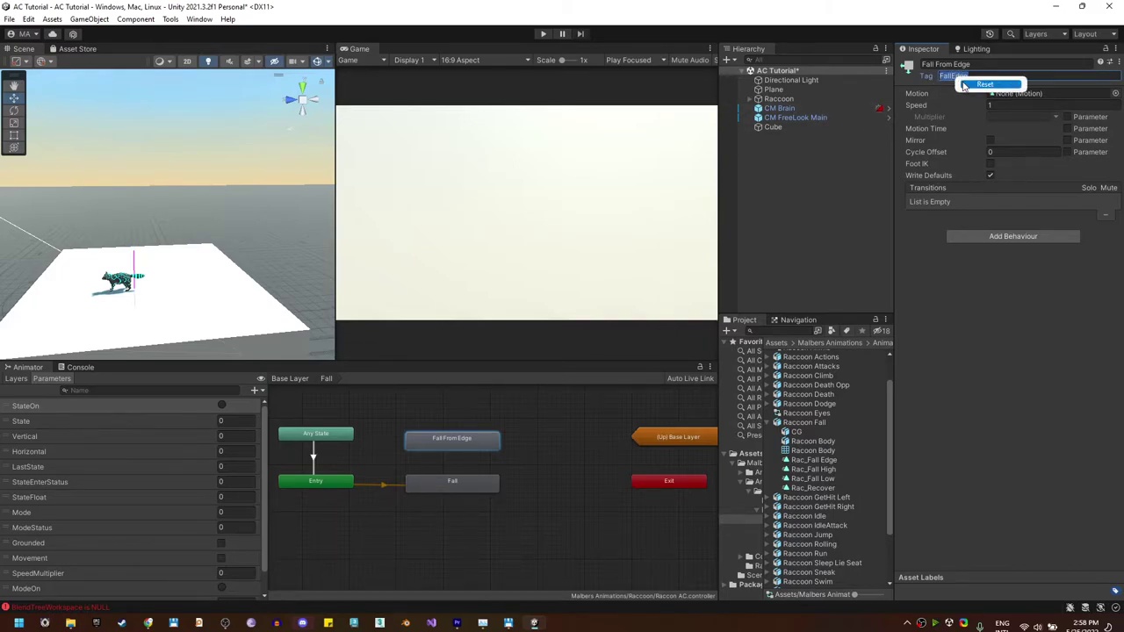
click(801, 215)
Add a tag modifier to the Raccoon's Fall state and set its animation tag to FallEdge.
click(778, 99)
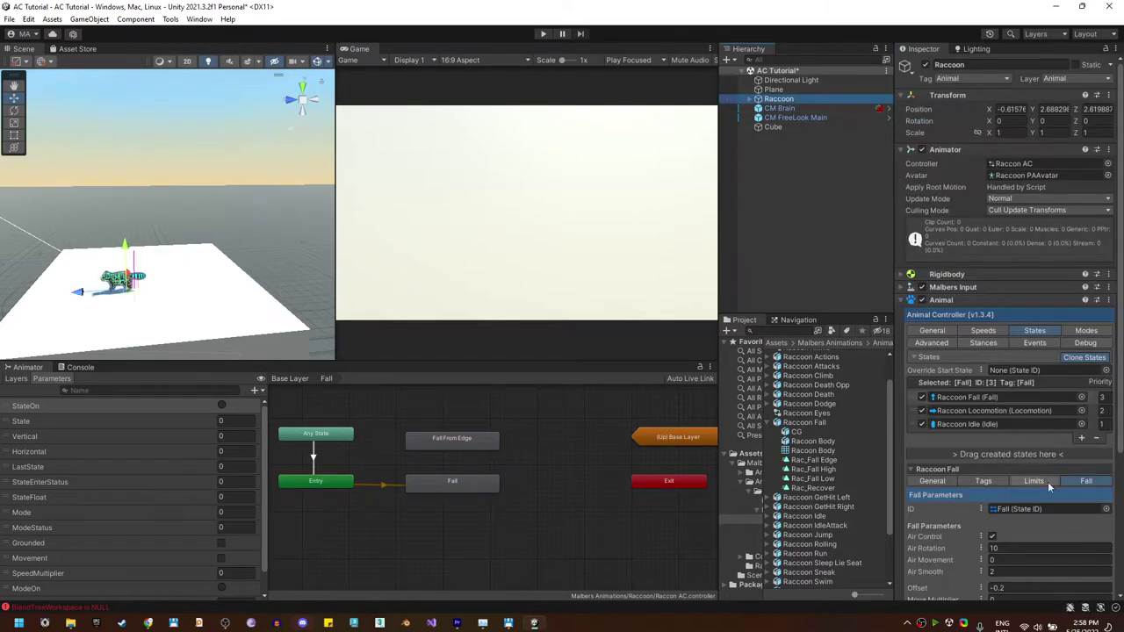
scroll(1000, 406, down, 3)
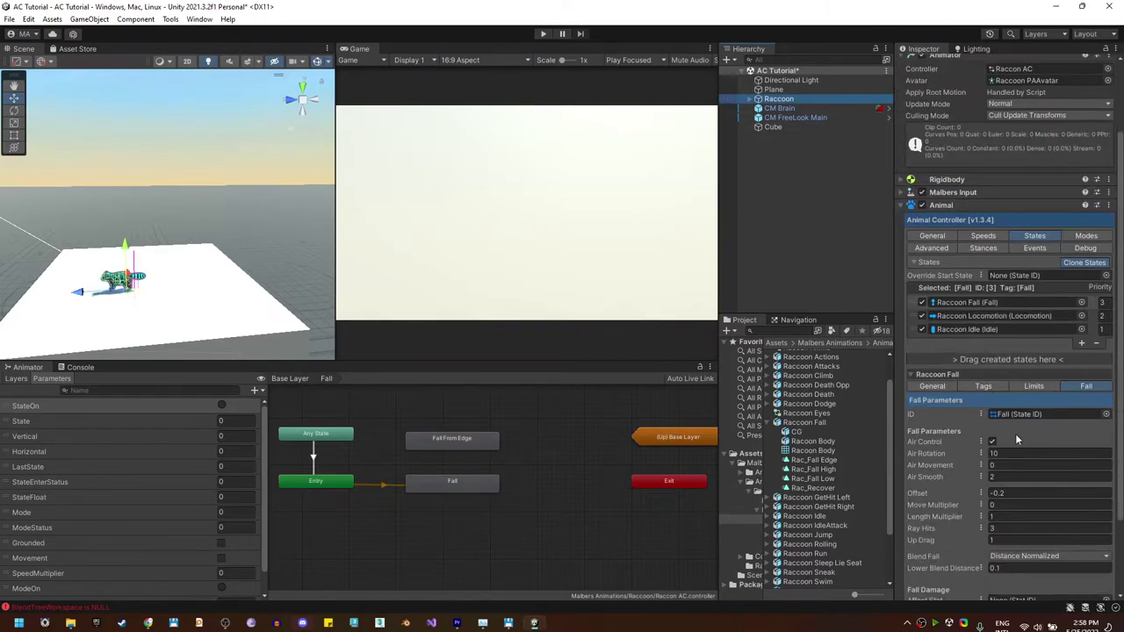
scroll(1010, 412, down, 2)
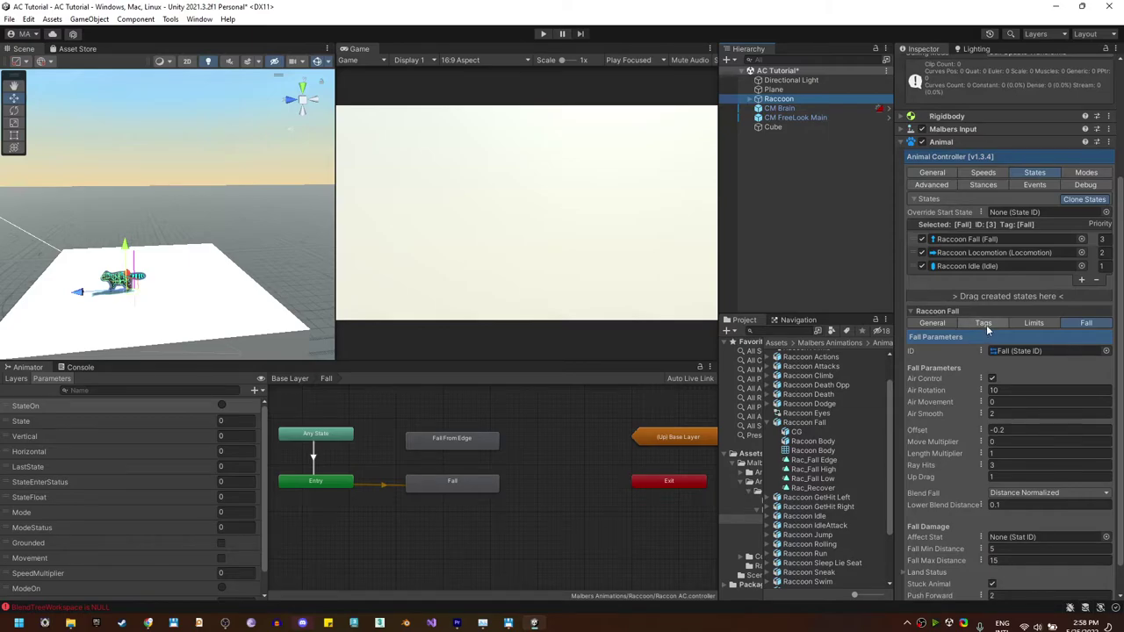
click(987, 325)
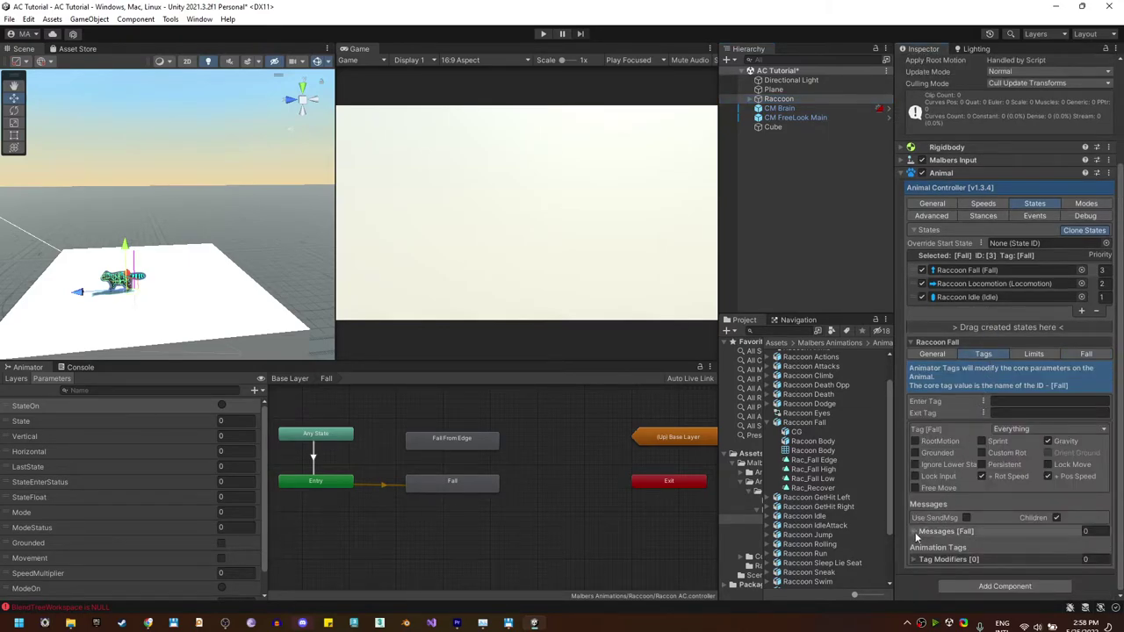
click(915, 560)
scroll(929, 565, down, 1)
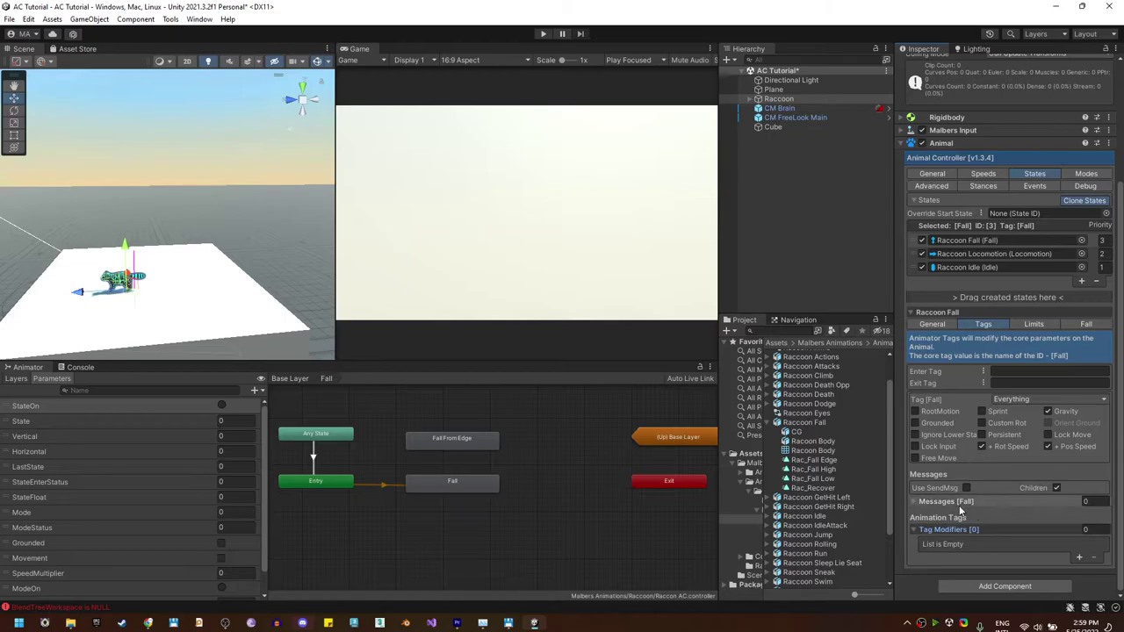
click(1077, 559)
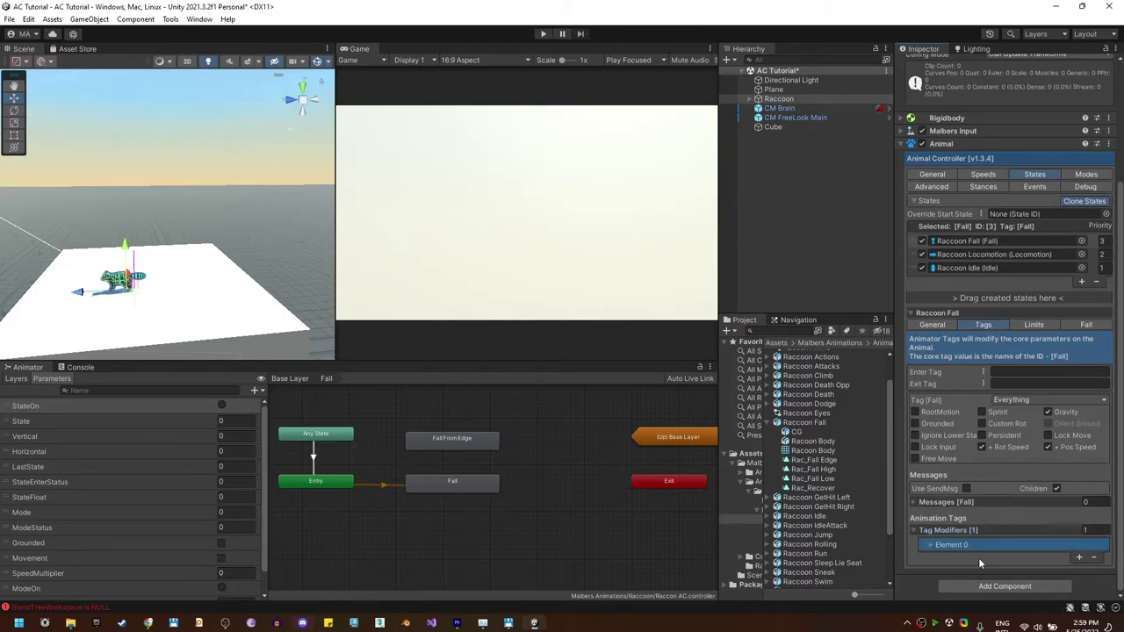
click(932, 543)
scroll(933, 549, down, 1)
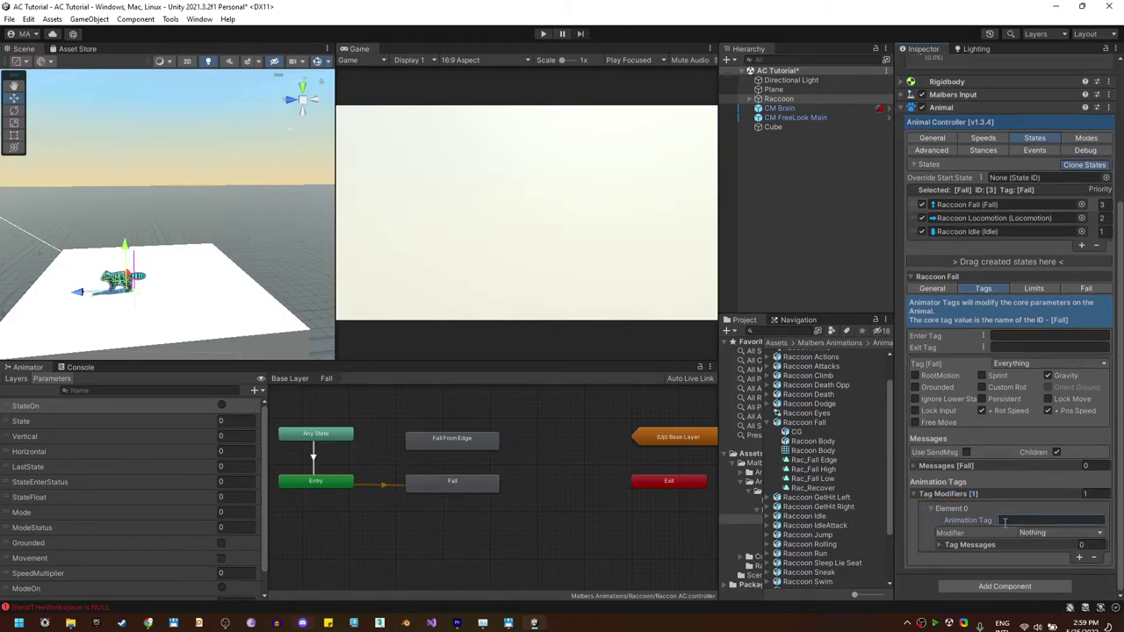
text(FallEdge)
Check the tag on the Fall From Edge state and set the Raccoon's FallEdge tag modifier to Everything.
click(473, 445)
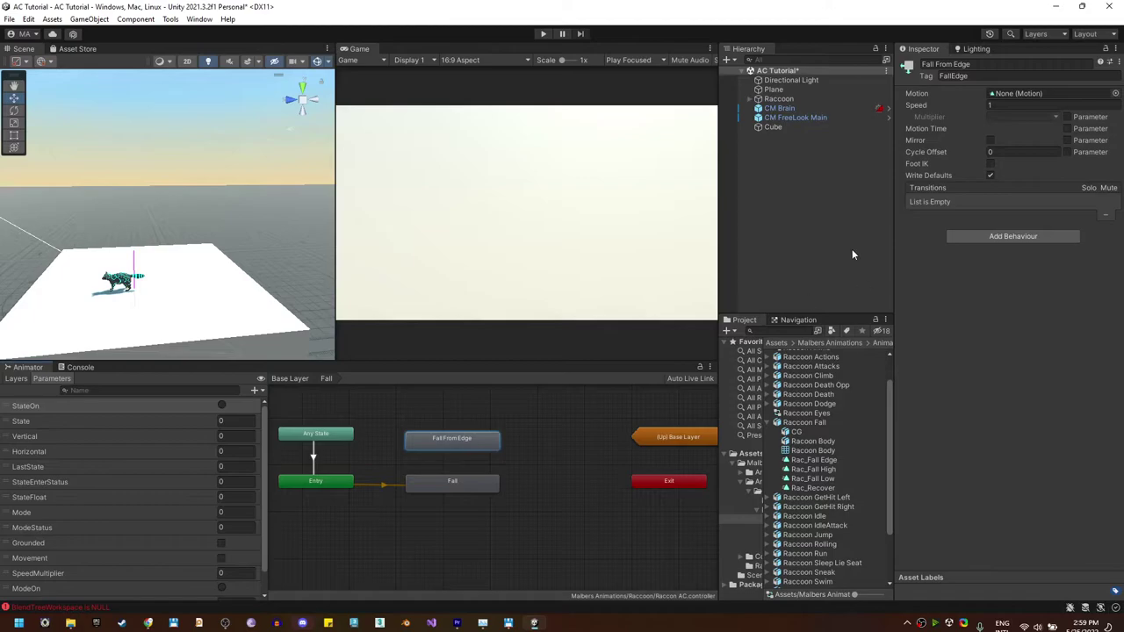
click(794, 99)
scroll(1034, 498, down, 5)
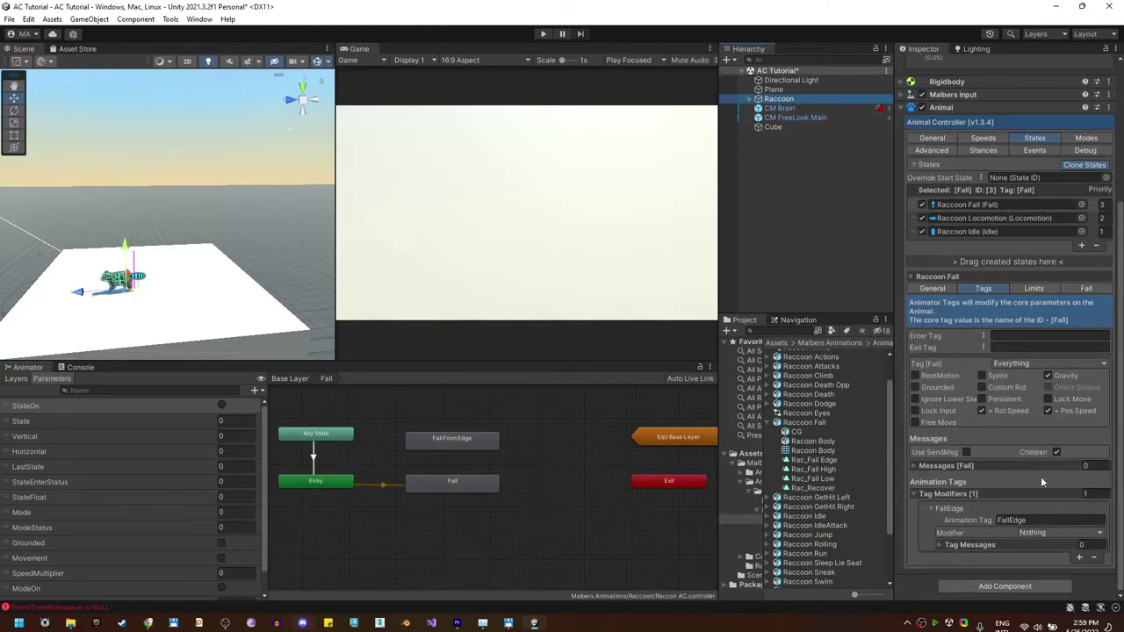
click(1039, 534)
click(1039, 533)
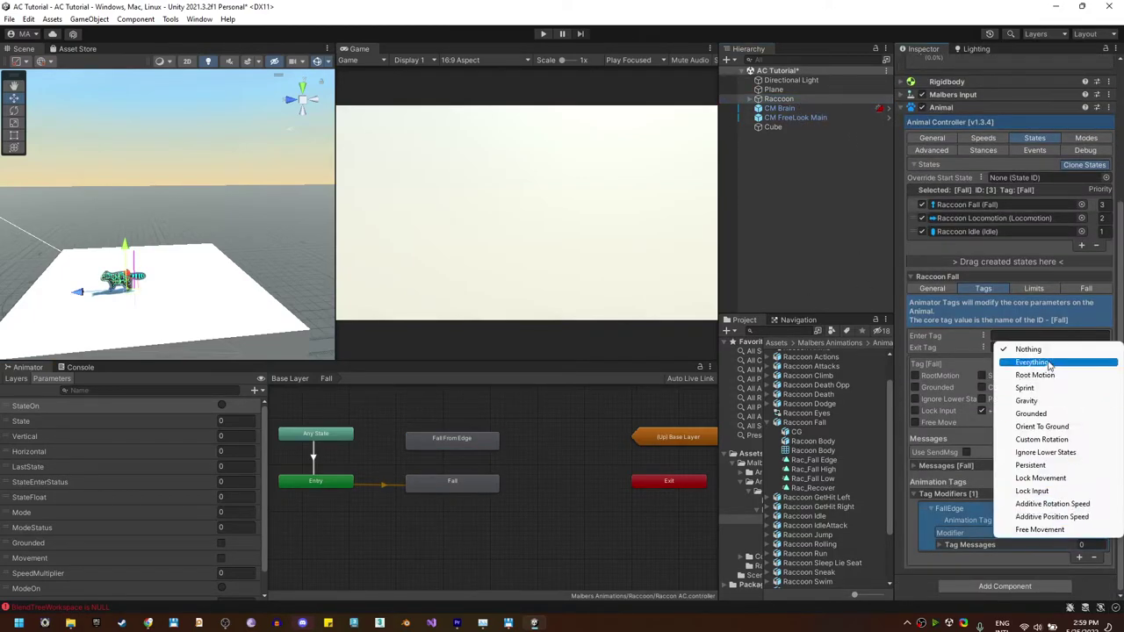
click(1032, 369)
scroll(969, 527, down, 2)
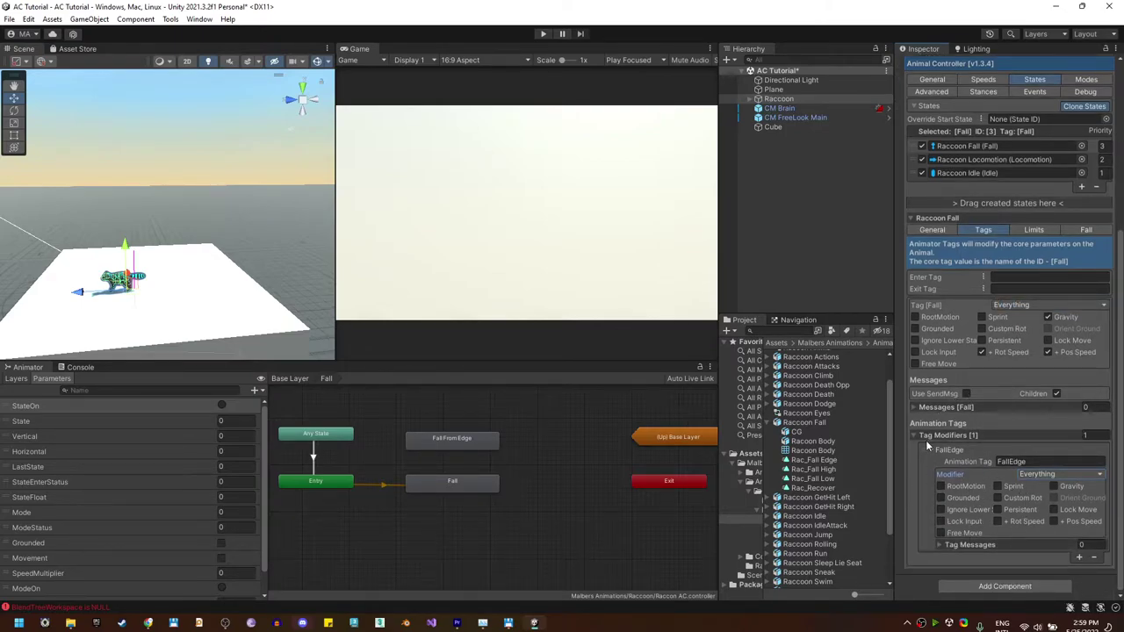
Toggle the Sprint, RootMotion, + Pos Speed and + Rot Speed options of the FallEdge tag modifier.
click(998, 486)
click(941, 486)
click(1054, 524)
click(1001, 524)
Move the Fall From Edge state slightly closer to Fall and create a transition to it from Entry.
drag(445, 438, 444, 448)
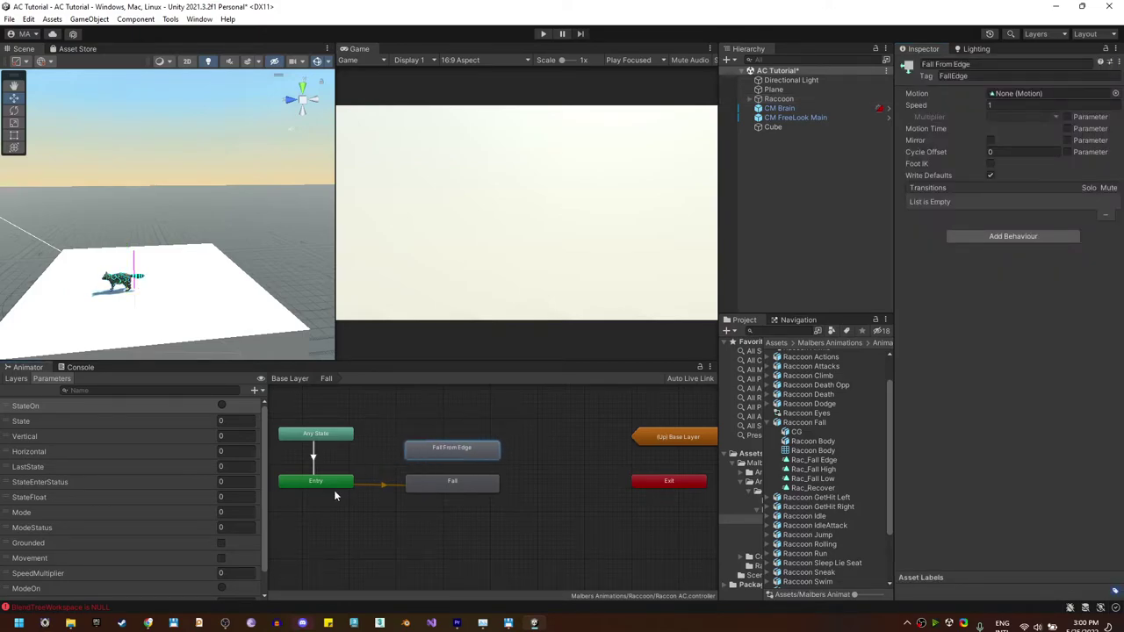
right_click(334, 492)
click(363, 484)
click(416, 451)
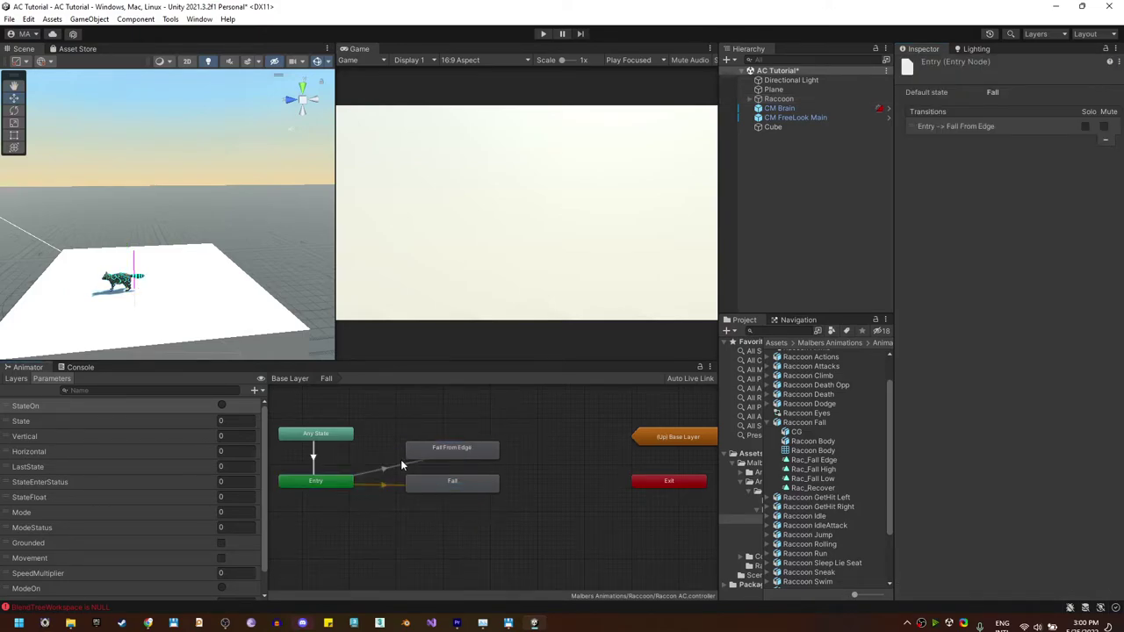
Add a condition on the LastState parameter to the Entry to Fall From Edge transition.
click(385, 470)
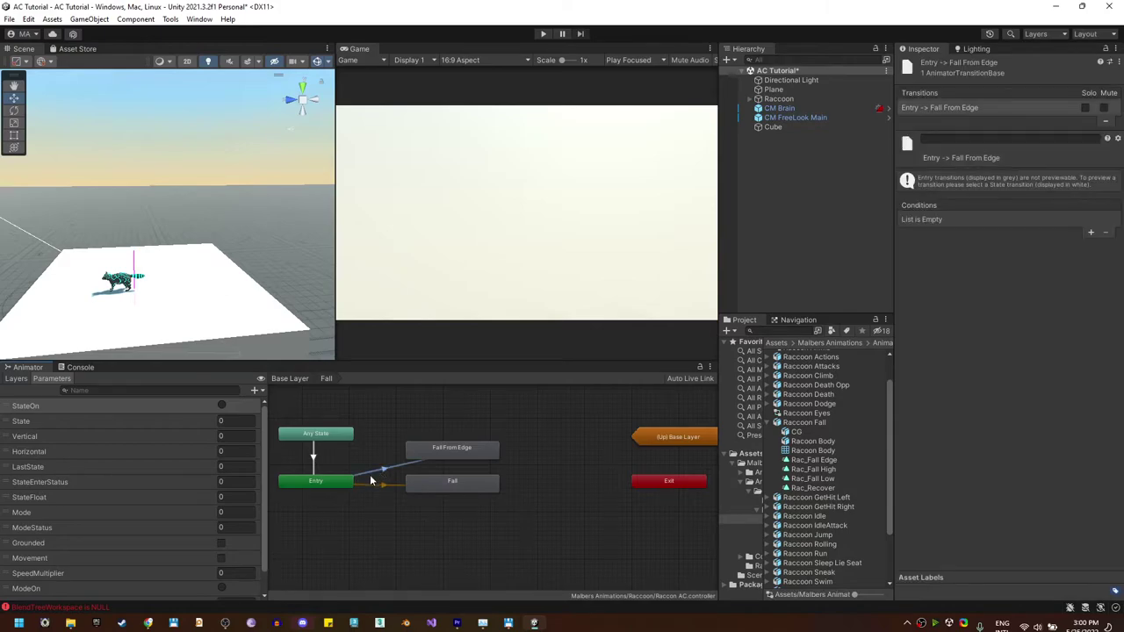
click(1091, 232)
click(974, 220)
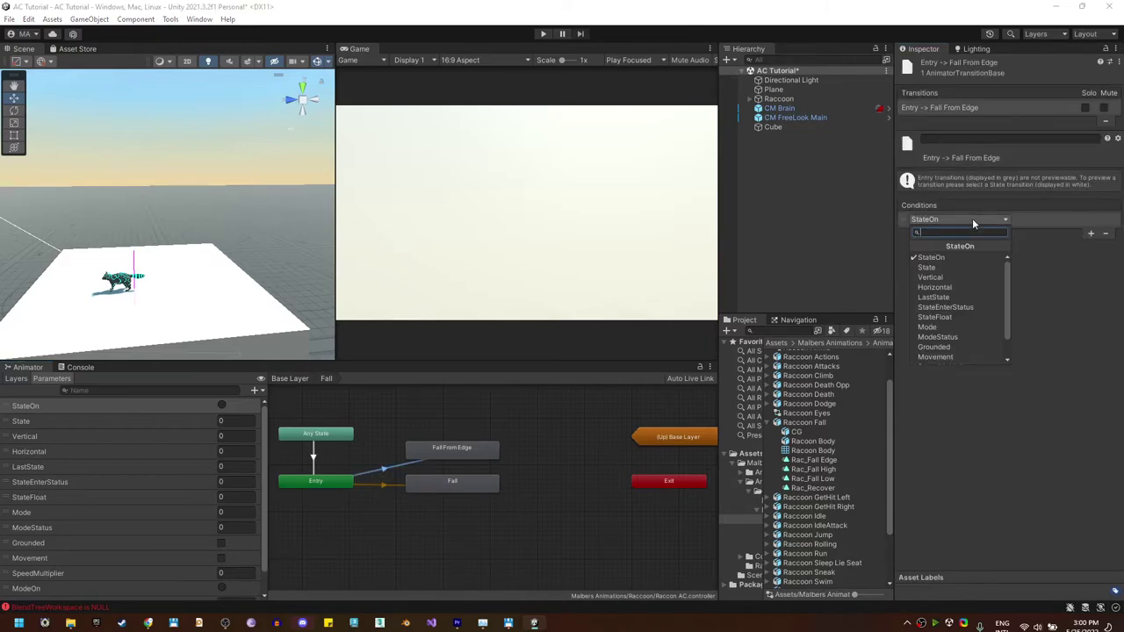
click(938, 297)
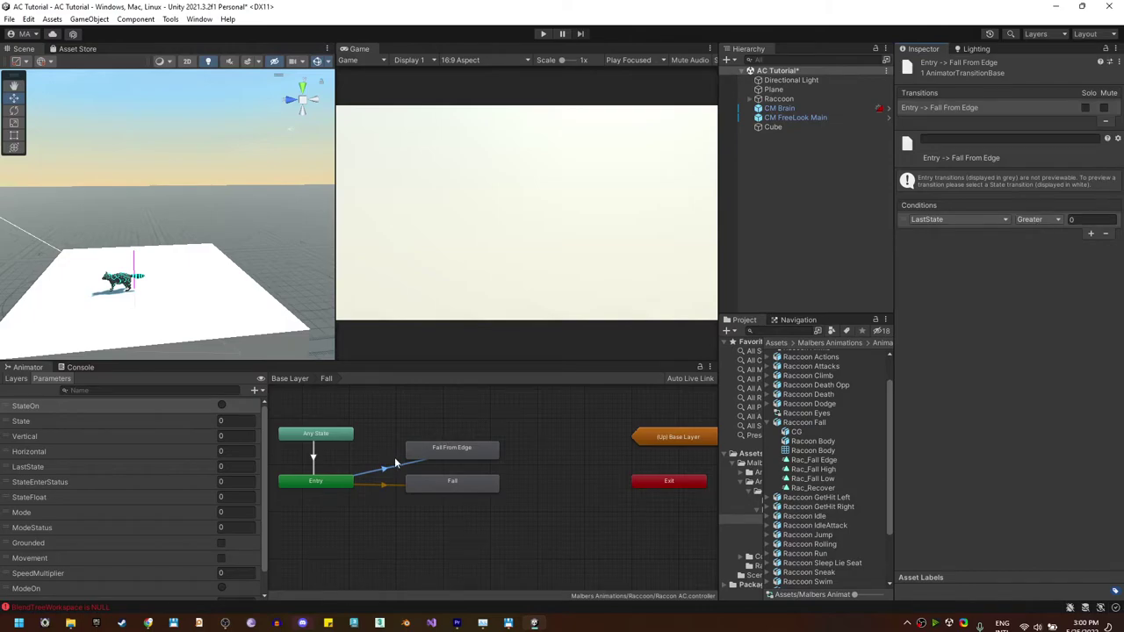
Check the Idle and Locomotion transition conditions in the Base Layer and set the Fall From Edge entry condition to LastState Less 2.
click(290, 378)
click(414, 494)
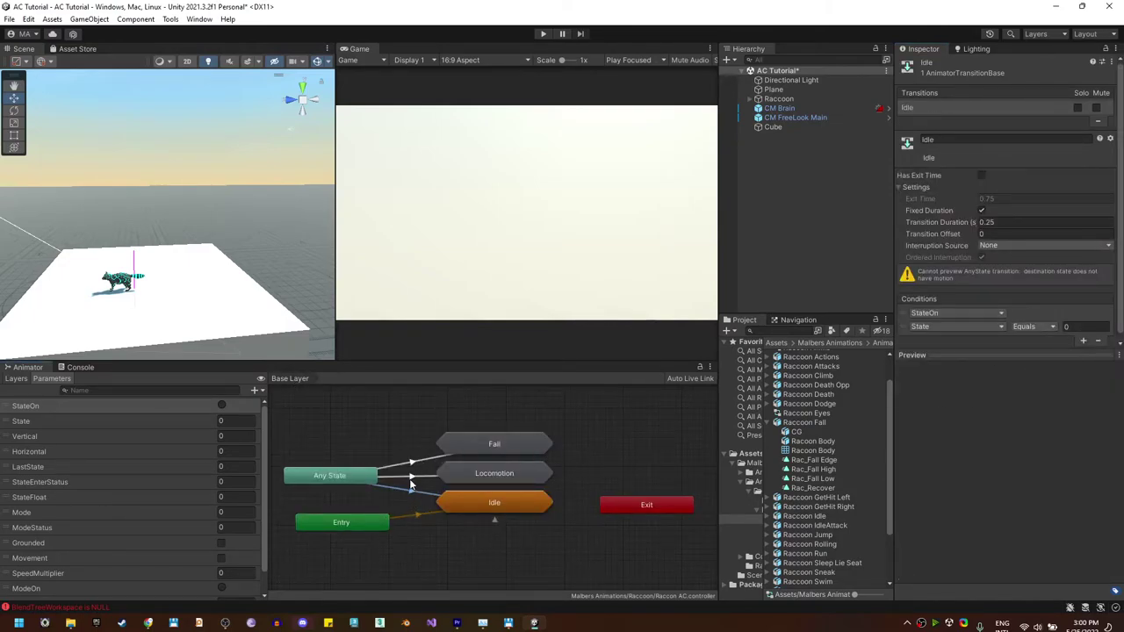
click(411, 479)
double_click(479, 444)
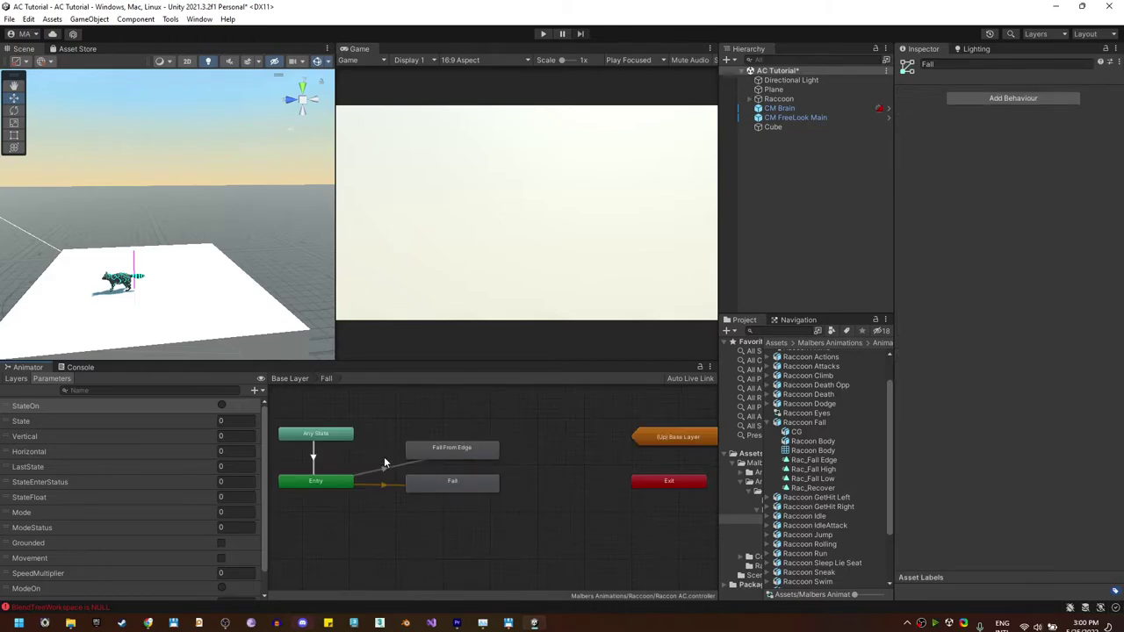
click(416, 456)
click(1044, 226)
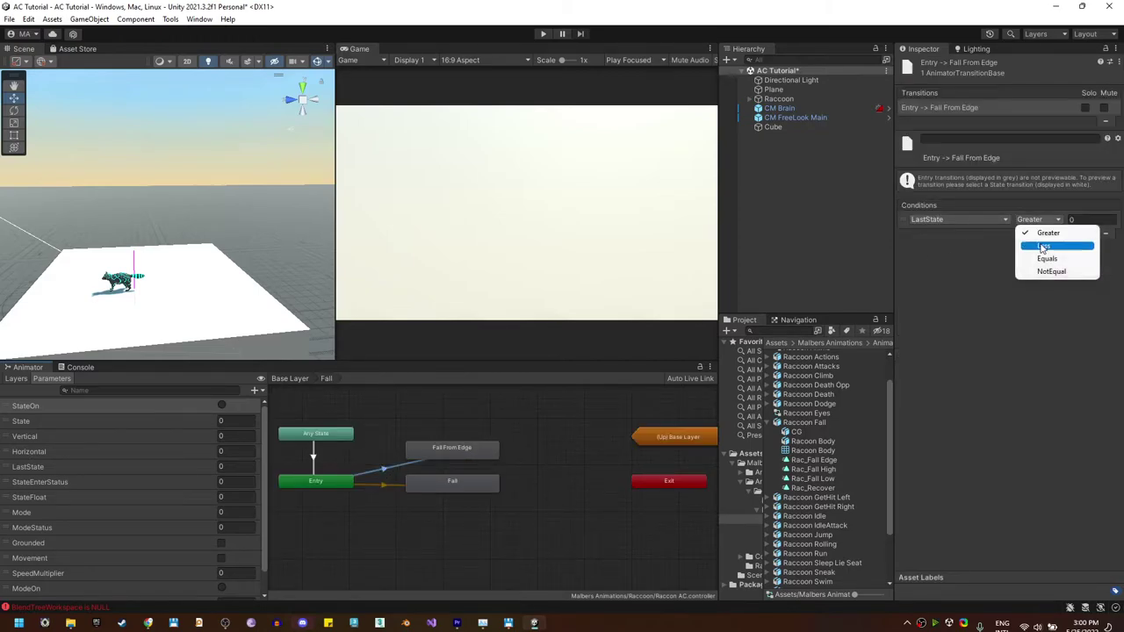
click(1032, 240)
click(1100, 219)
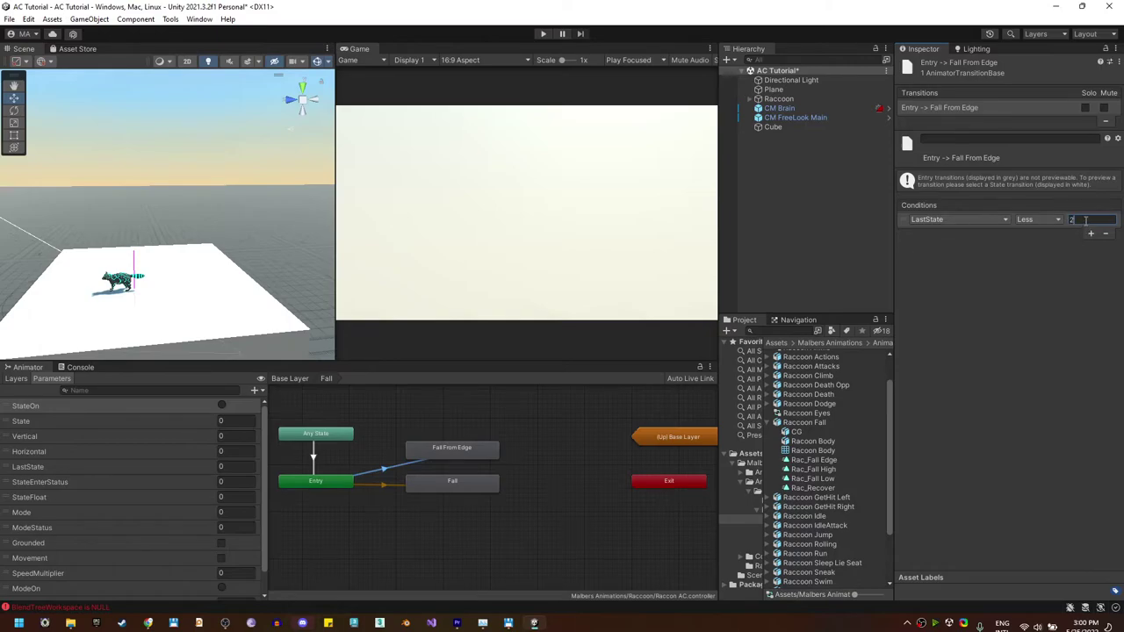
click(1028, 276)
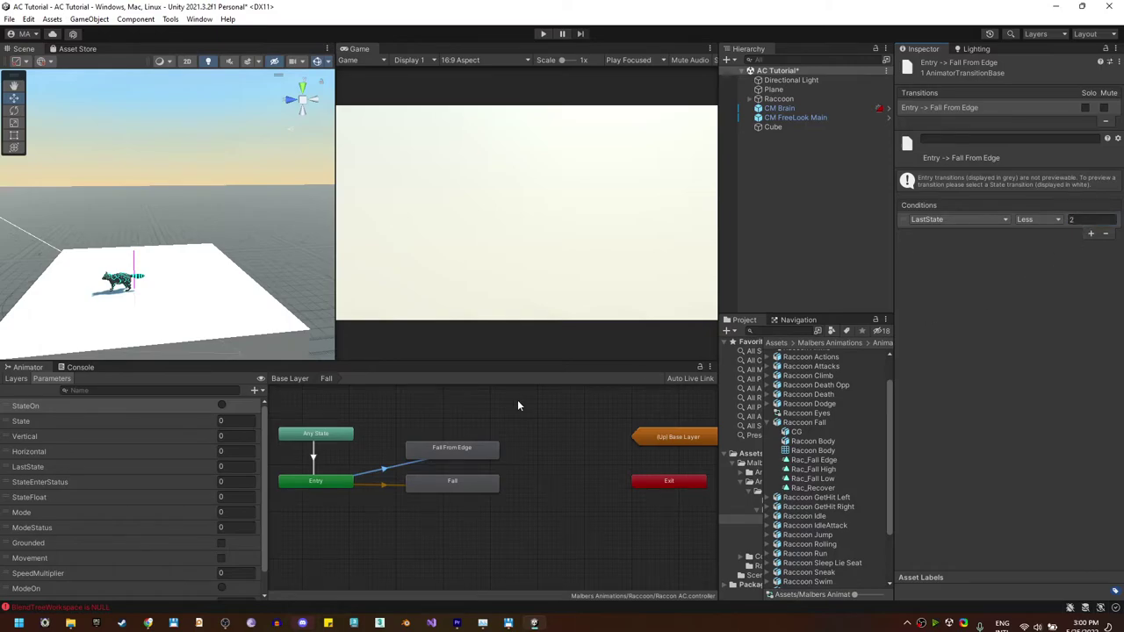
Create a transition from Fall From Edge to Fall, inspect its settings, and reselect the Fall From Edge state.
right_click(451, 454)
click(468, 462)
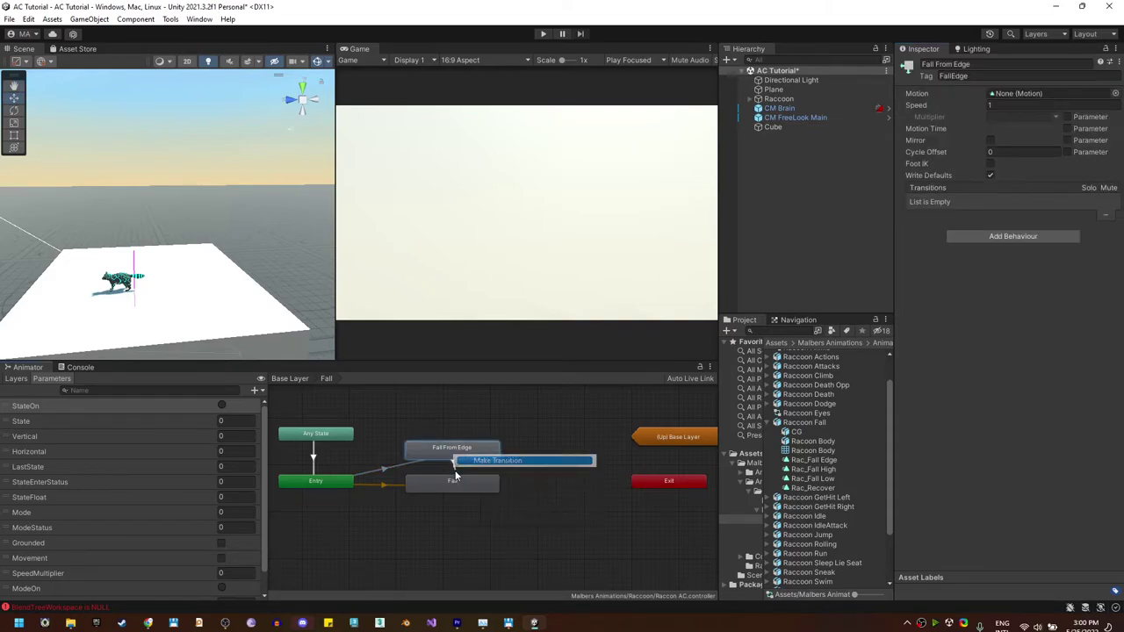
click(450, 477)
click(450, 470)
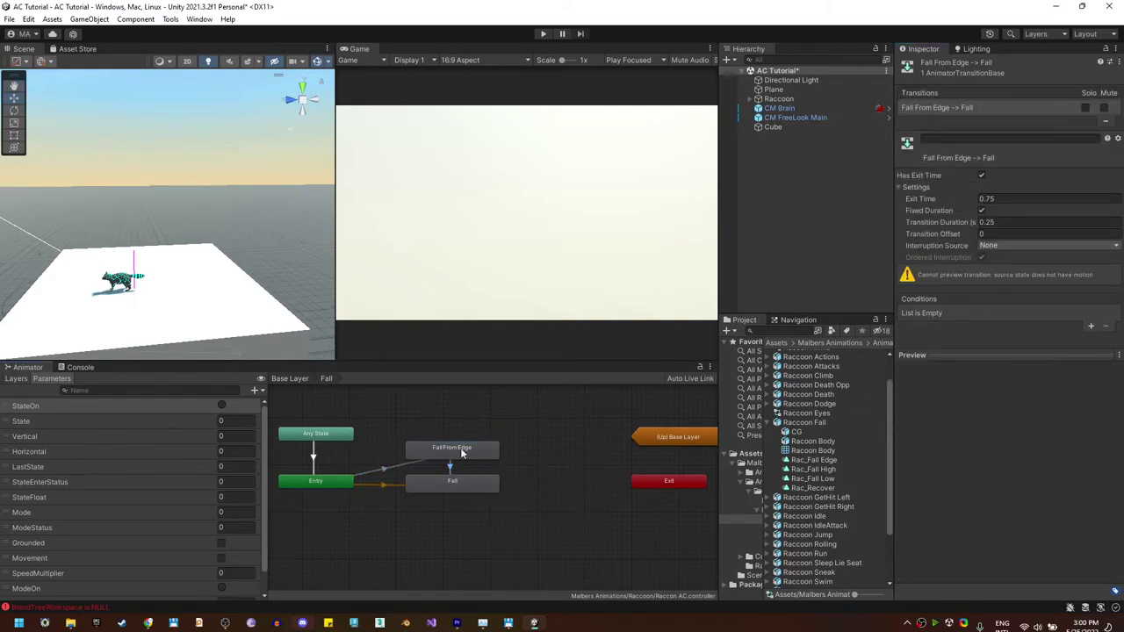
drag(958, 355, 944, 457)
click(452, 449)
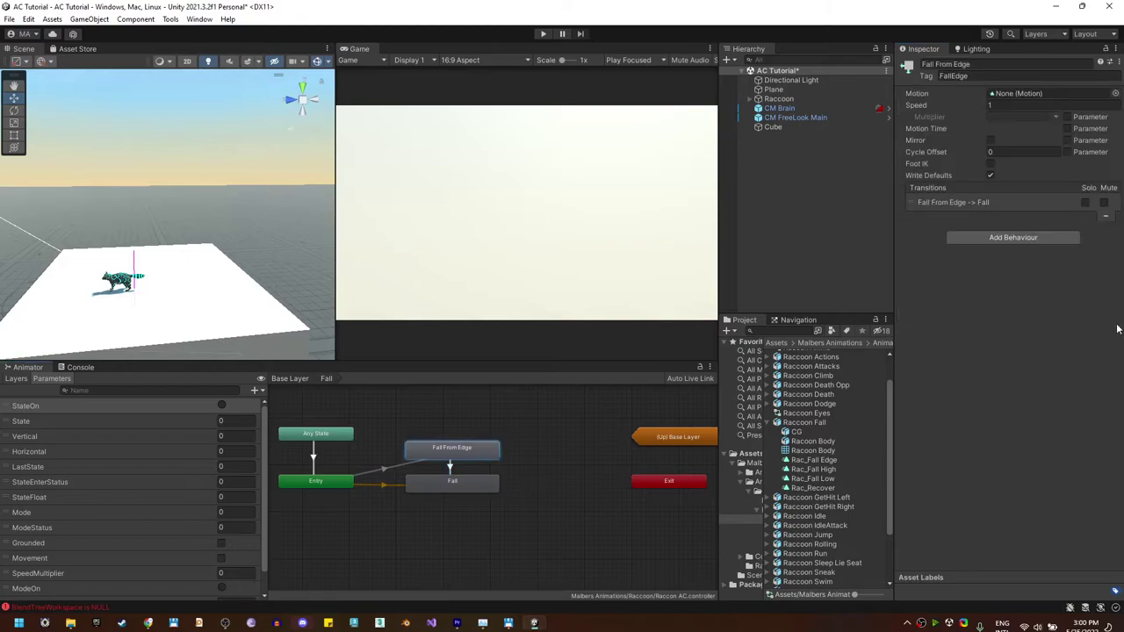